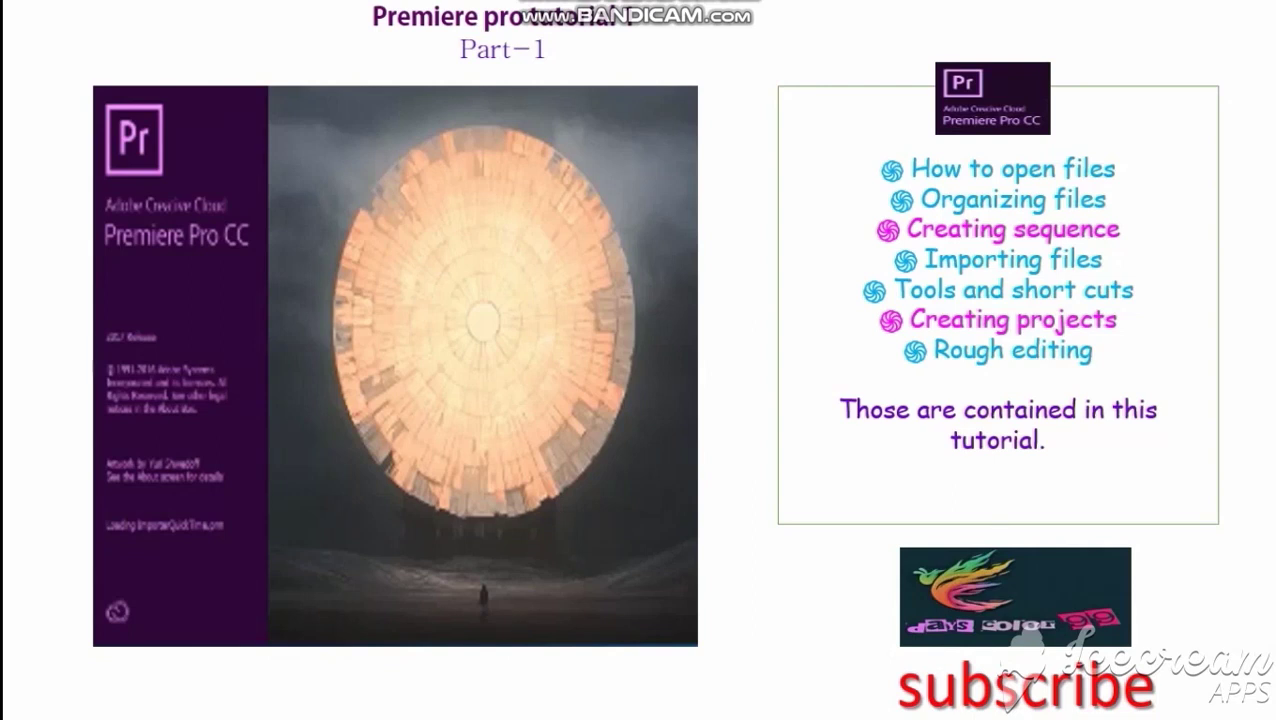
Step: Launch Premiere Pro CC 2017 and wait for the Start screen listing recent projects bbh and cvhb
{"action": "mouse_move", "coordinate": [1218, 325]}
{"action": "mouse_move", "coordinate": [1202, 527]}
{"action": "mouse_move", "coordinate": [983, 182]}
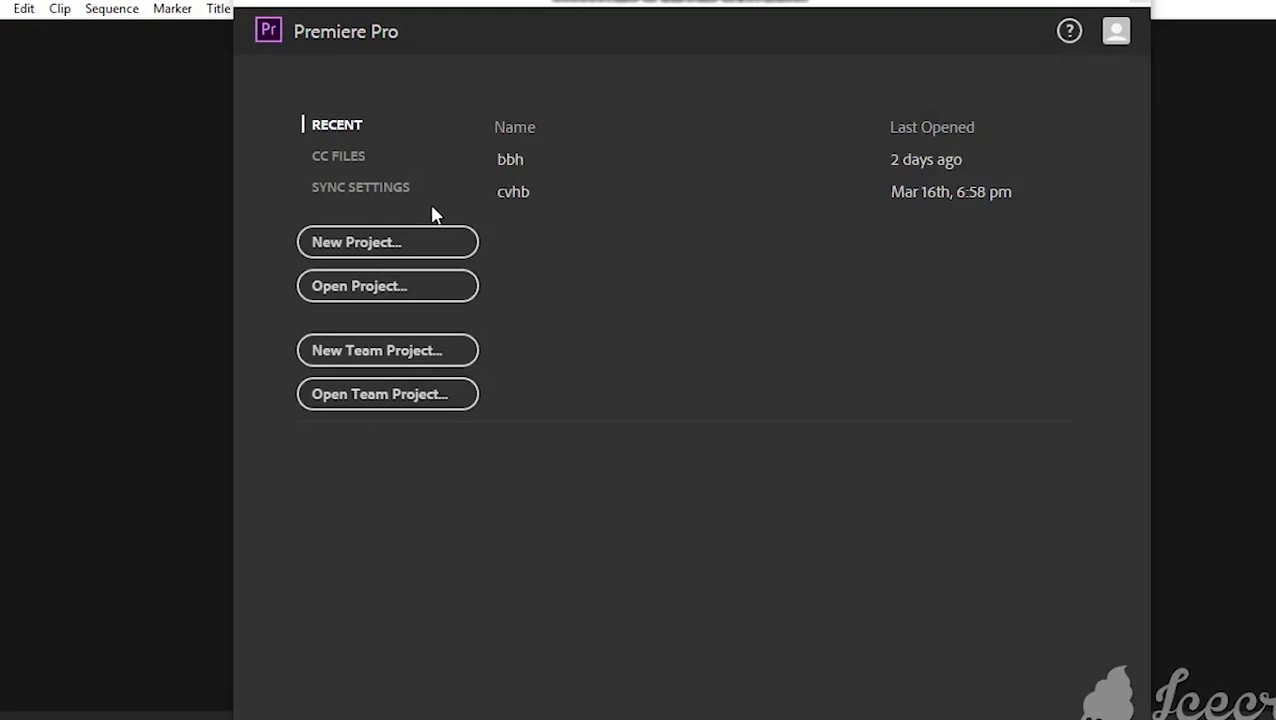
Step: Create a new project named tutor-1 in the default Documents\Adobe\Premiere Pro\11.0 folder
{"action": "left_click", "coordinate": [378, 255]}
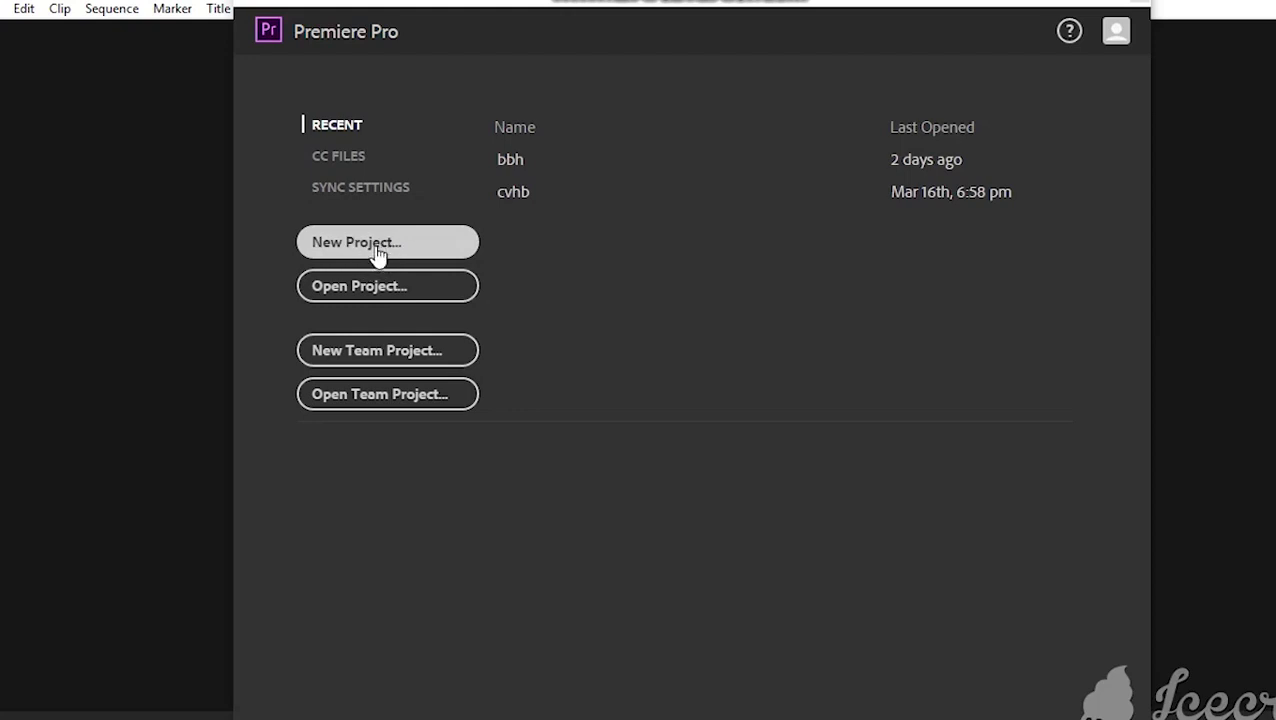
{"action": "left_click", "coordinate": [378, 255]}
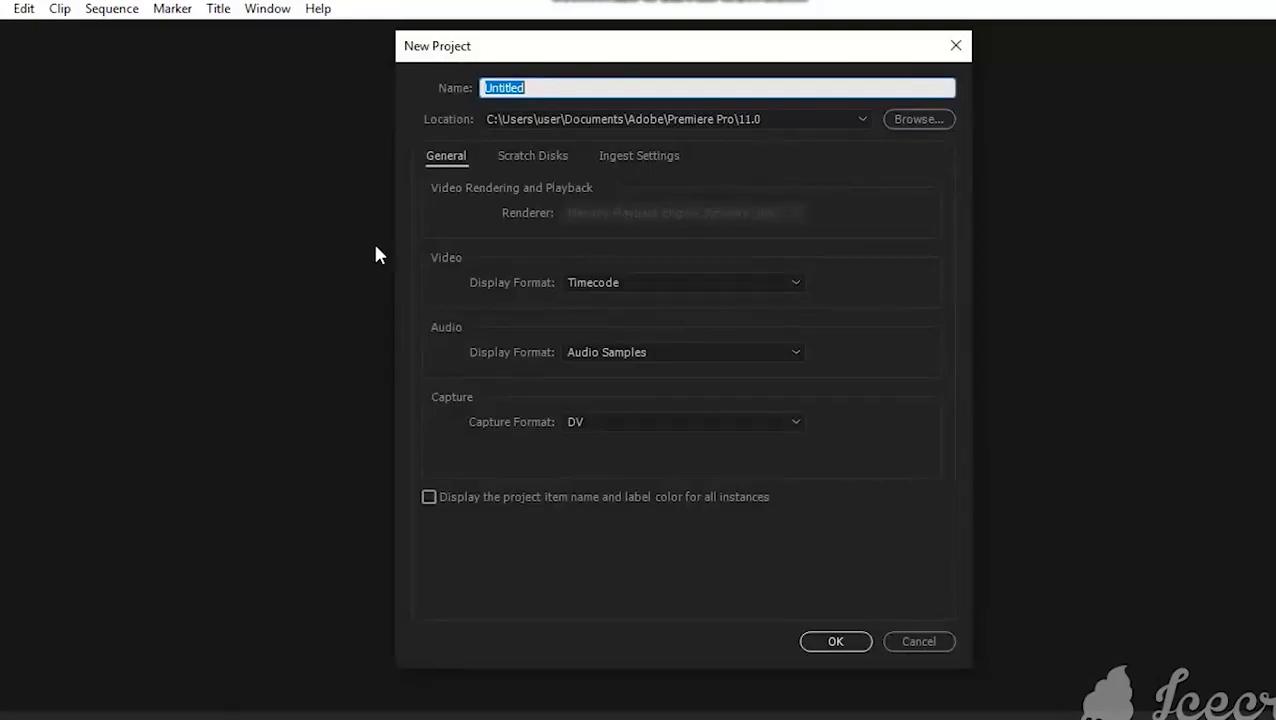
{"action": "left_click", "coordinate": [535, 89]}
{"action": "key", "text": "BackSpace"}
{"action": "key", "text": "BackSpace"}
{"action": "key", "text": "BackSpace"}
{"action": "key", "text": "BackSpace"}
{"action": "key", "text": "BackSpace"}
{"action": "key", "text": "BackSpace"}
{"action": "key", "text": "BackSpace"}
{"action": "key", "text": "BackSpace"}
{"action": "type", "text": "tu"}
{"action": "type", "text": "tor"}
{"action": "type", "text": "-1"}
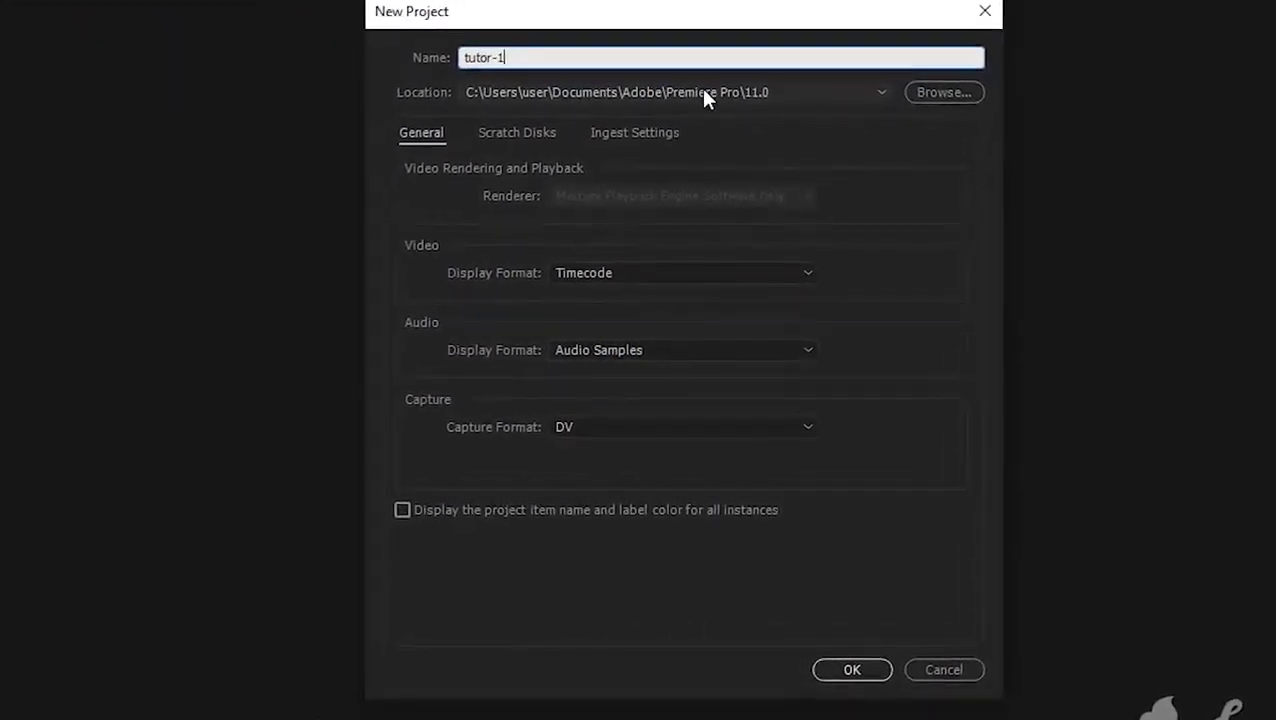
{"action": "left_click", "coordinate": [942, 94]}
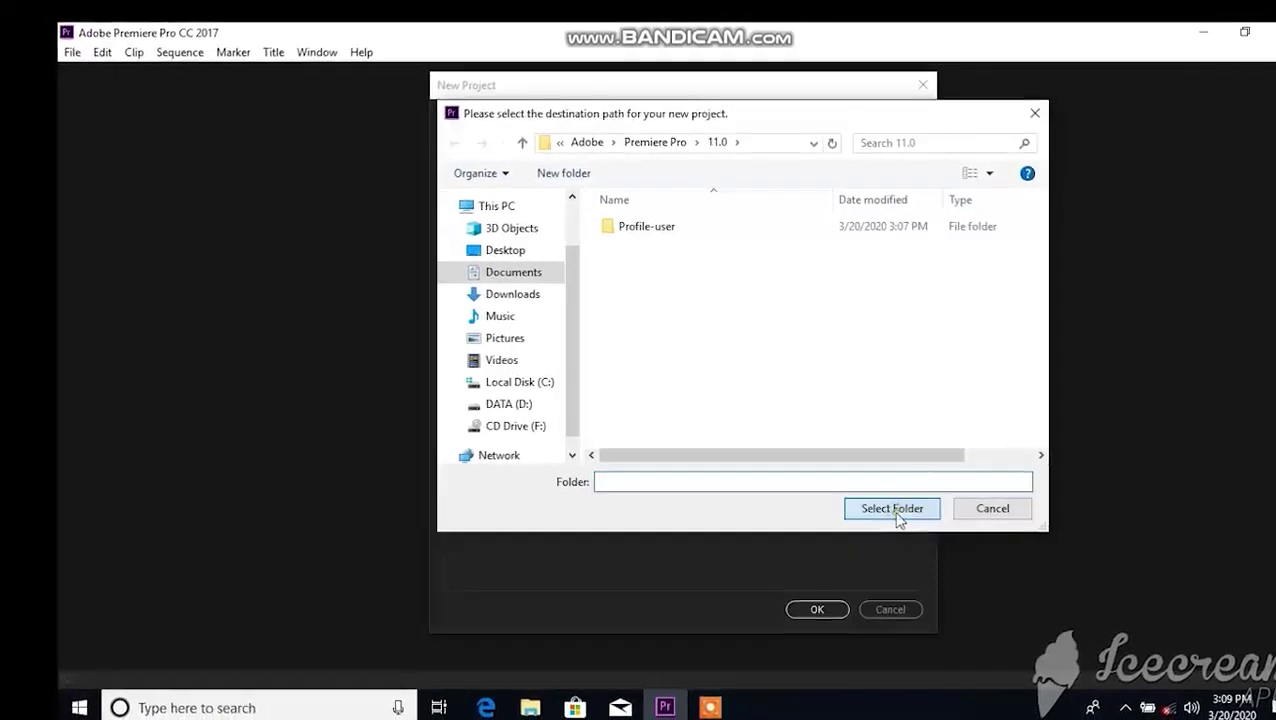
{"action": "left_click", "coordinate": [893, 509]}
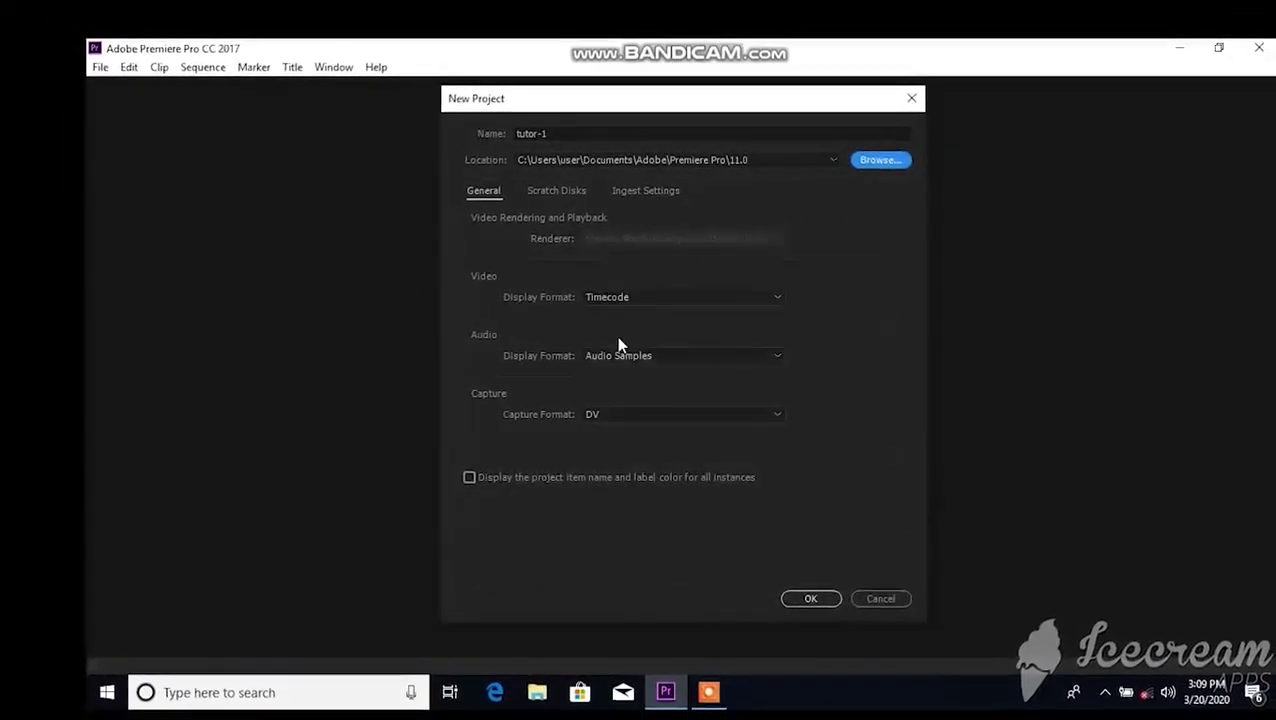
{"action": "left_click", "coordinate": [805, 594]}
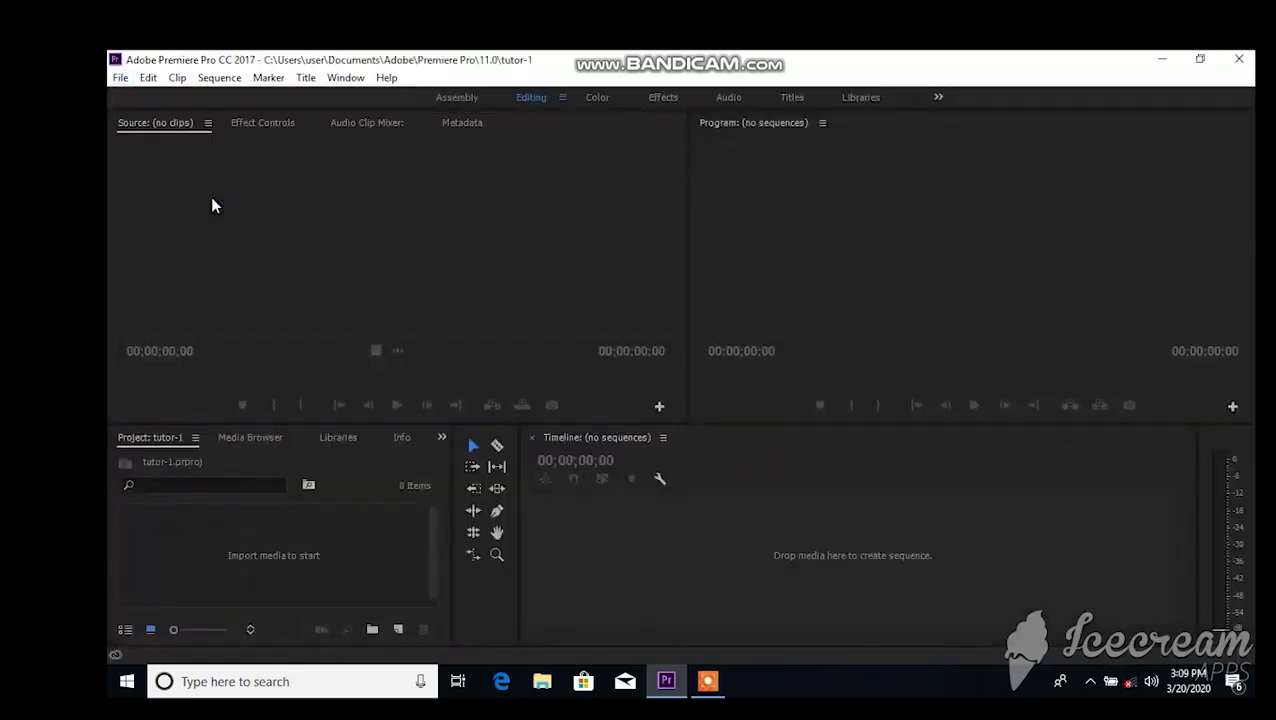
Step: Focus the empty tutor-1 Project panel and bring up the File menu
{"action": "left_click", "coordinate": [191, 160]}
{"action": "left_click", "coordinate": [121, 80]}
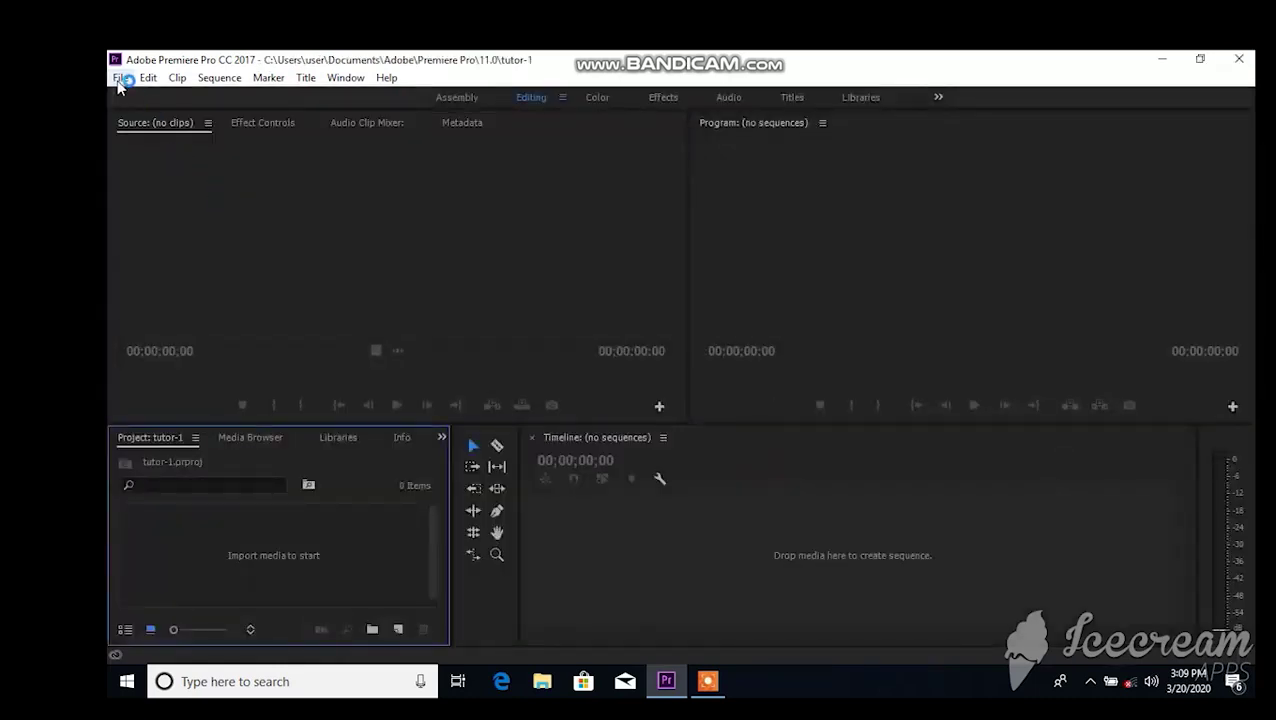
Step: Create another new project named tutor-1, saved in C:\Users\user\Documents
{"action": "mouse_move", "coordinate": [161, 99]}
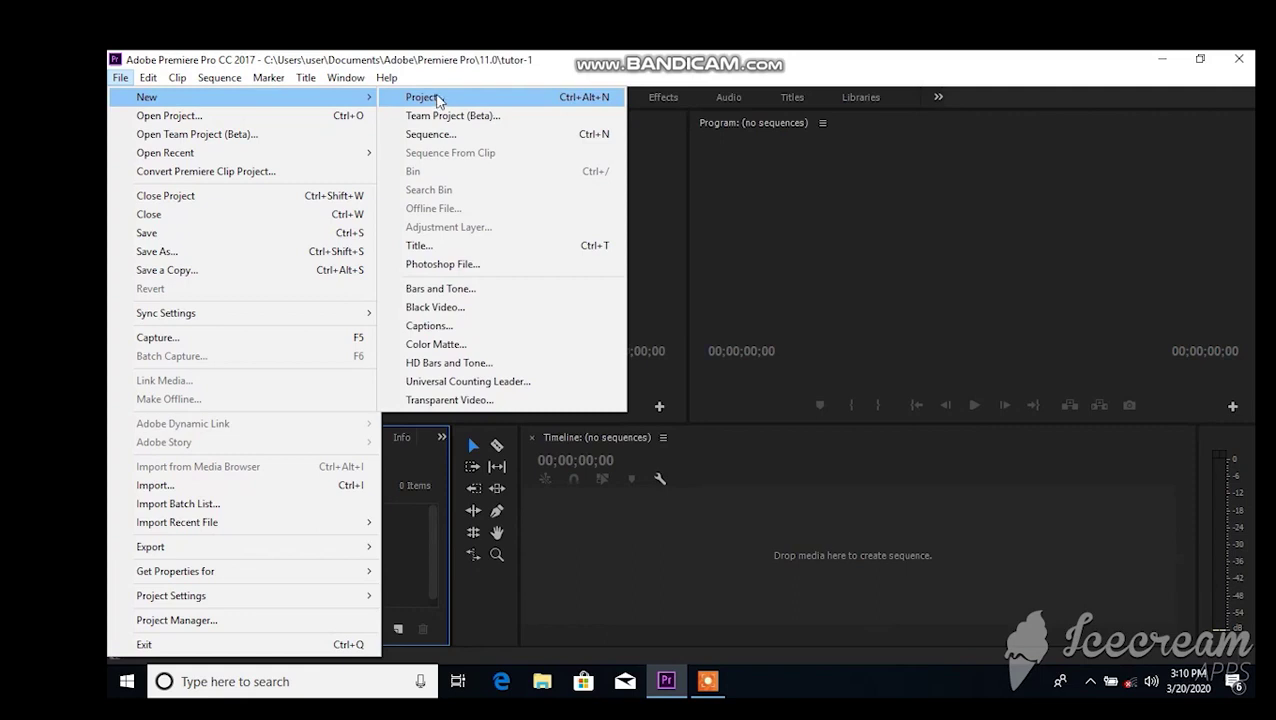
{"action": "left_click", "coordinate": [437, 97]}
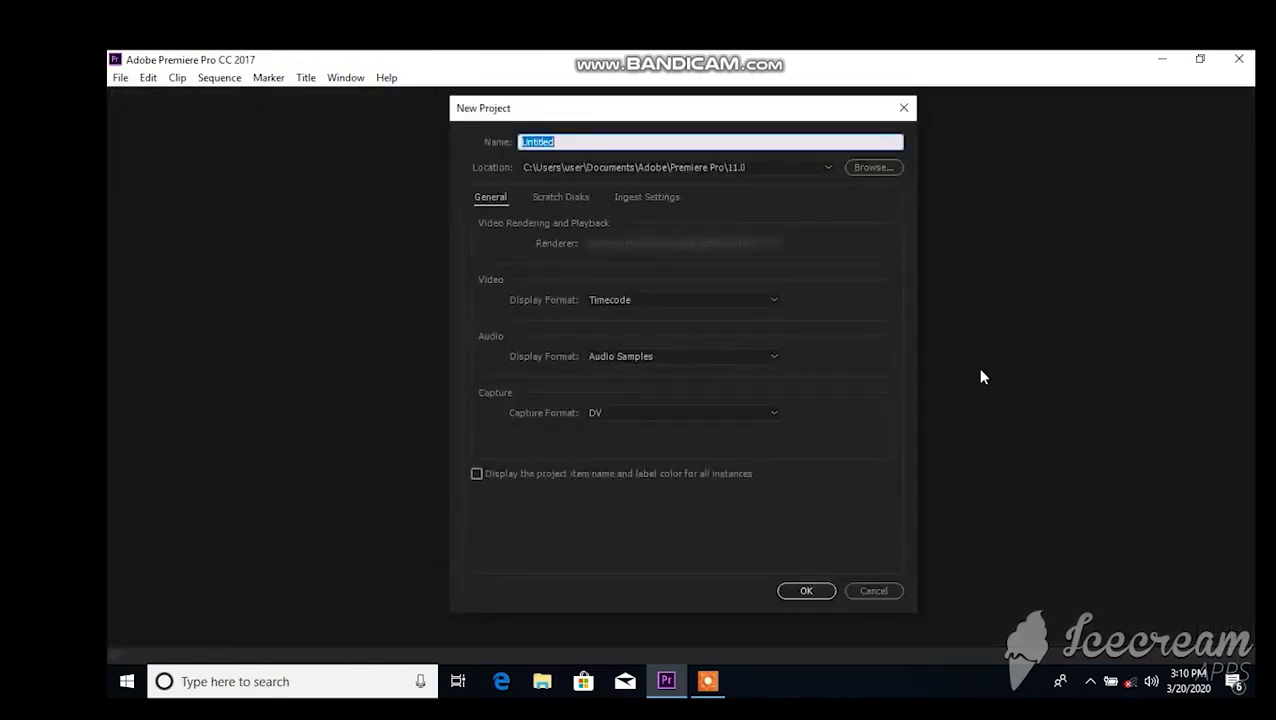
{"action": "type", "text": "tutor-1"}
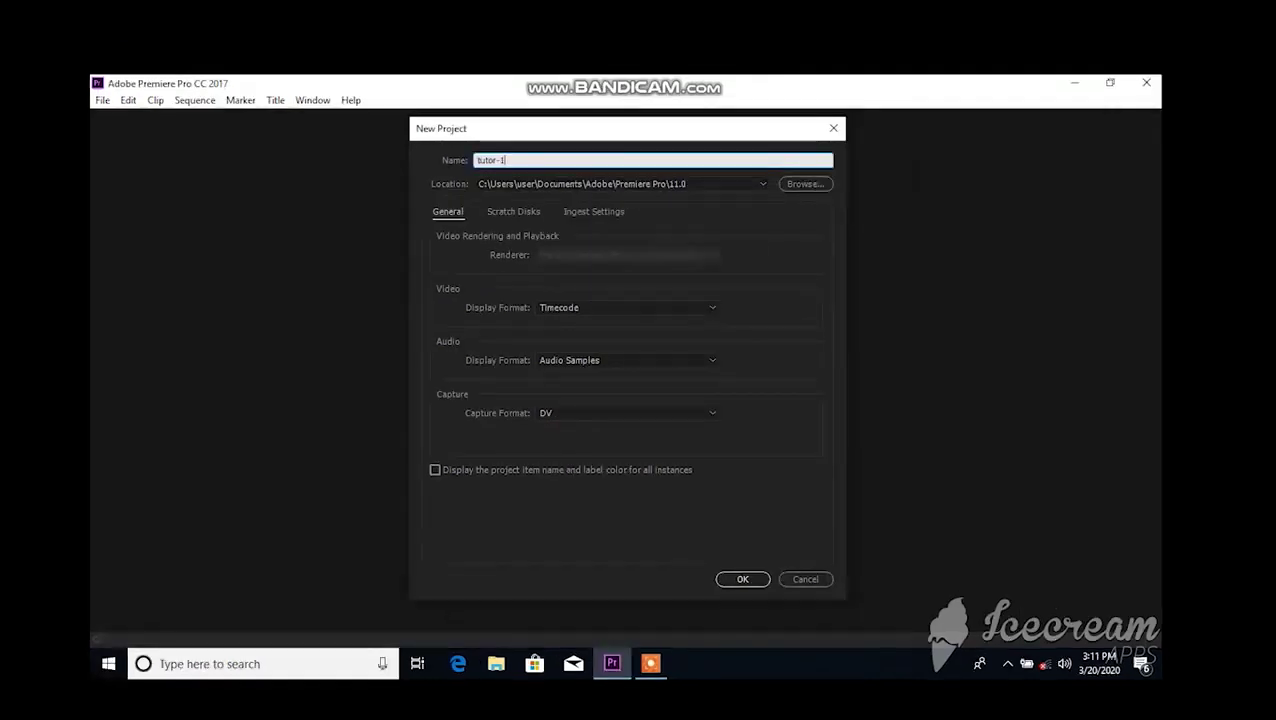
{"action": "left_click", "coordinate": [812, 187]}
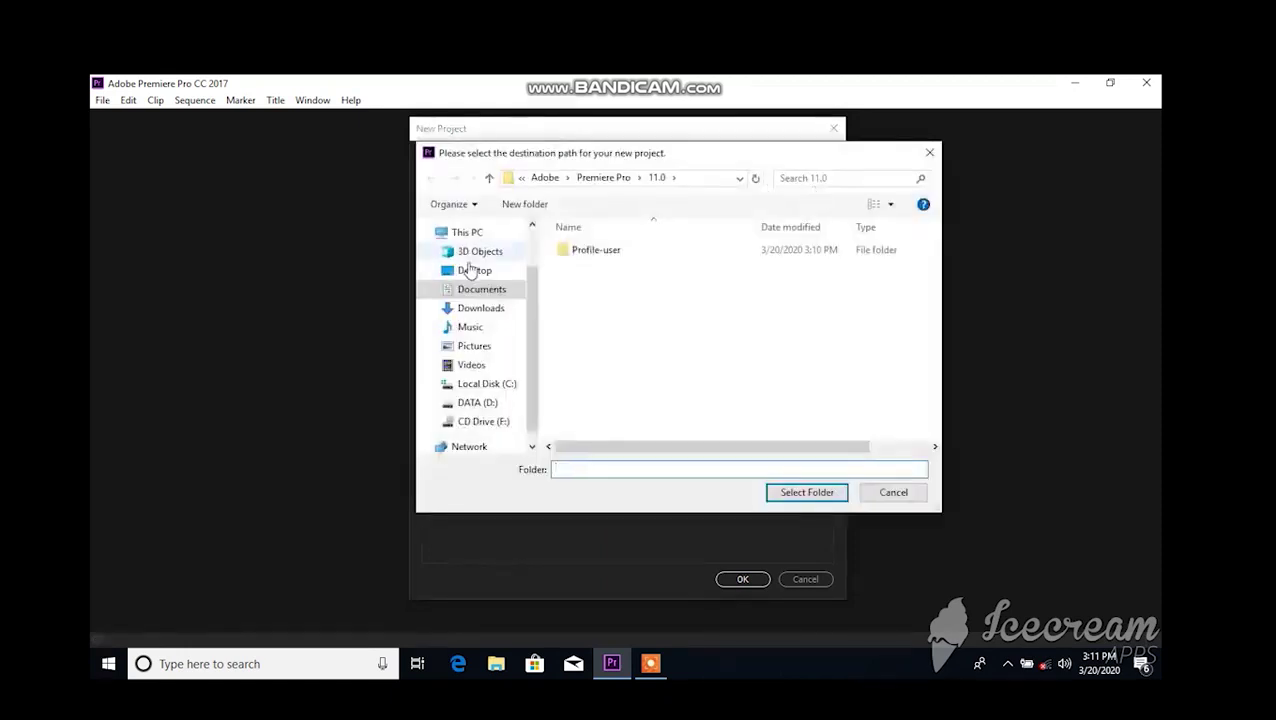
{"action": "left_click", "coordinate": [477, 292]}
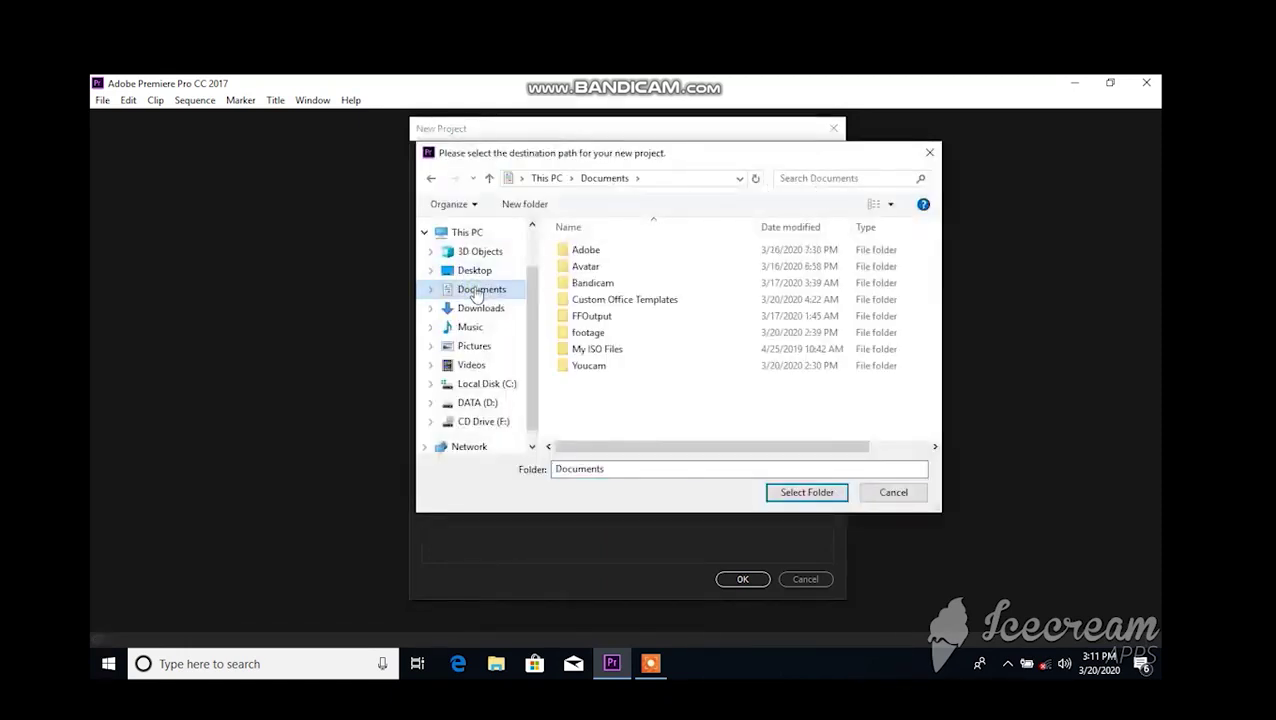
{"action": "left_click", "coordinate": [831, 494]}
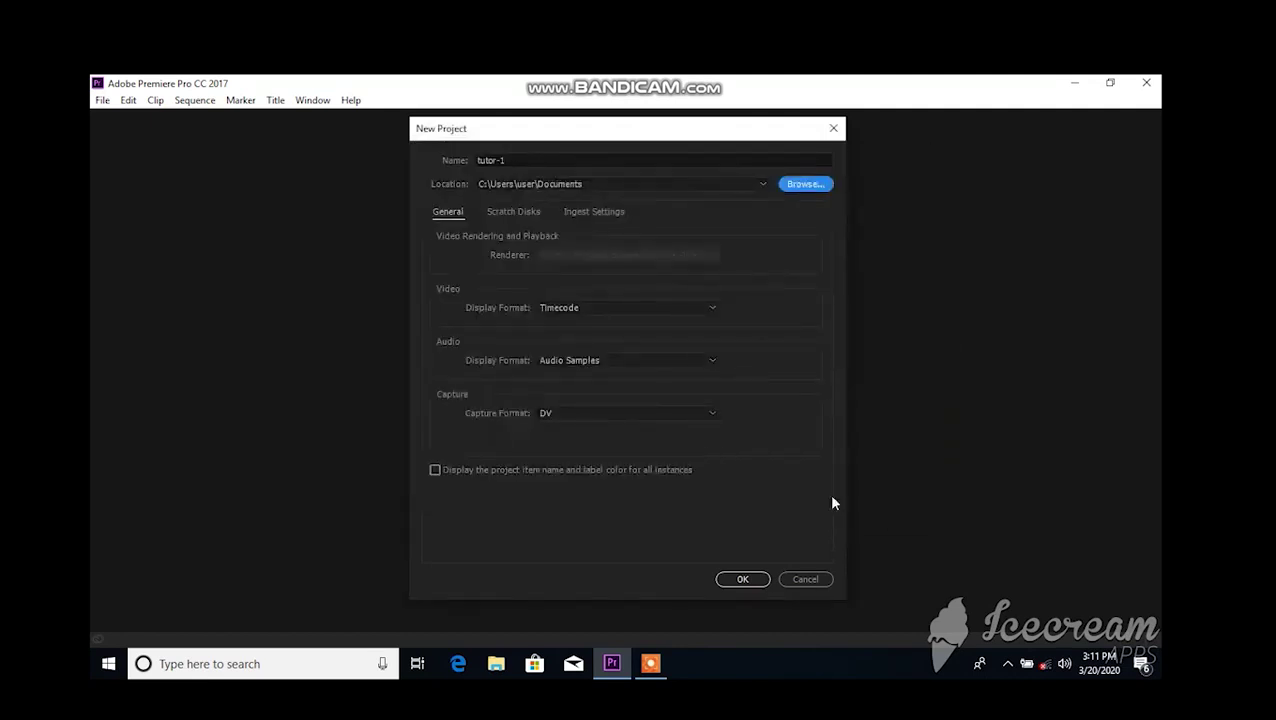
{"action": "left_click", "coordinate": [757, 581]}
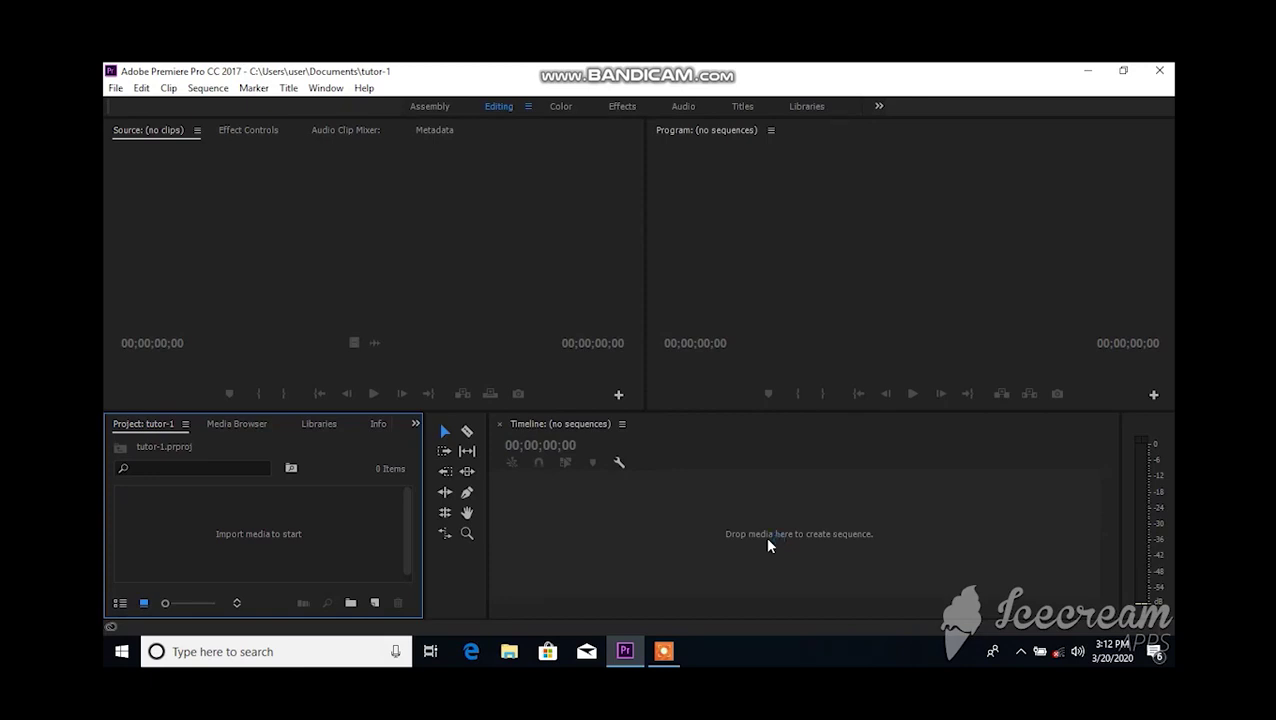
{"action": "left_click", "coordinate": [233, 397]}
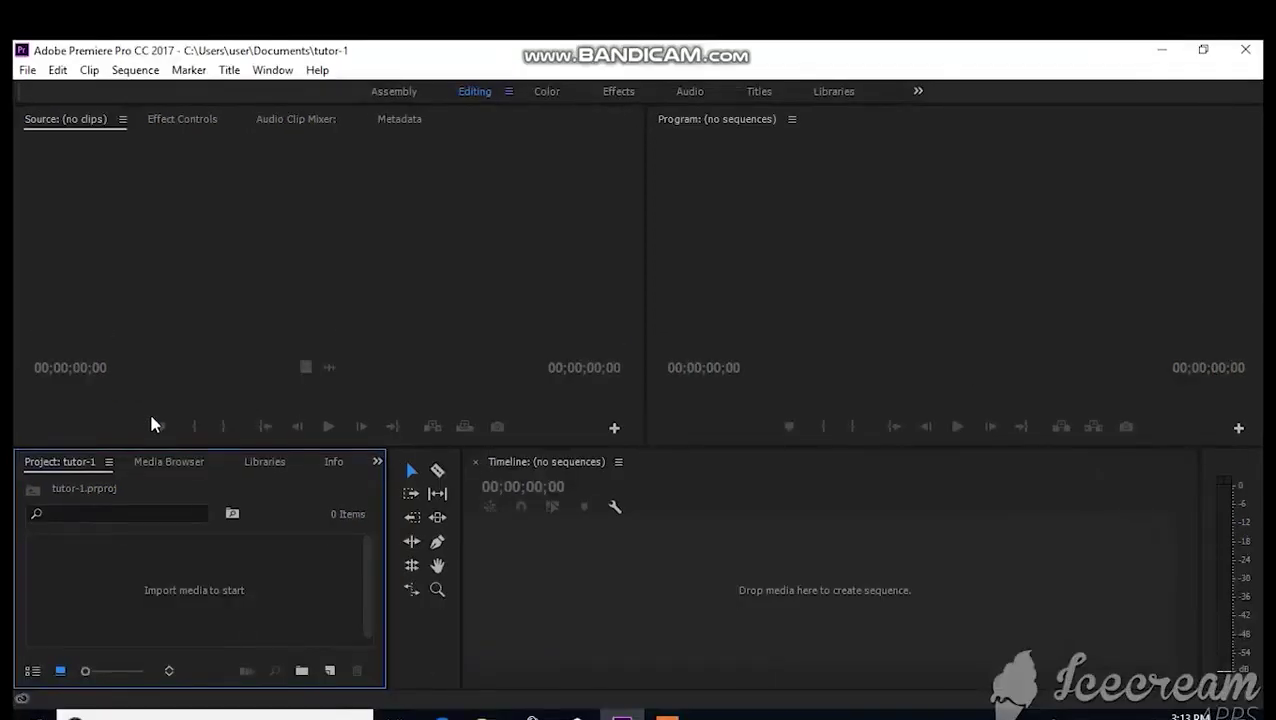
{"action": "left_click", "coordinate": [165, 420]}
{"action": "left_click", "coordinate": [165, 420]}
{"action": "left_click", "coordinate": [163, 428]}
{"action": "left_click", "coordinate": [198, 430]}
{"action": "left_click", "coordinate": [198, 430]}
{"action": "left_click", "coordinate": [198, 430]}
{"action": "double_click", "coordinate": [212, 588]}
{"action": "key", "text": "Escape"}
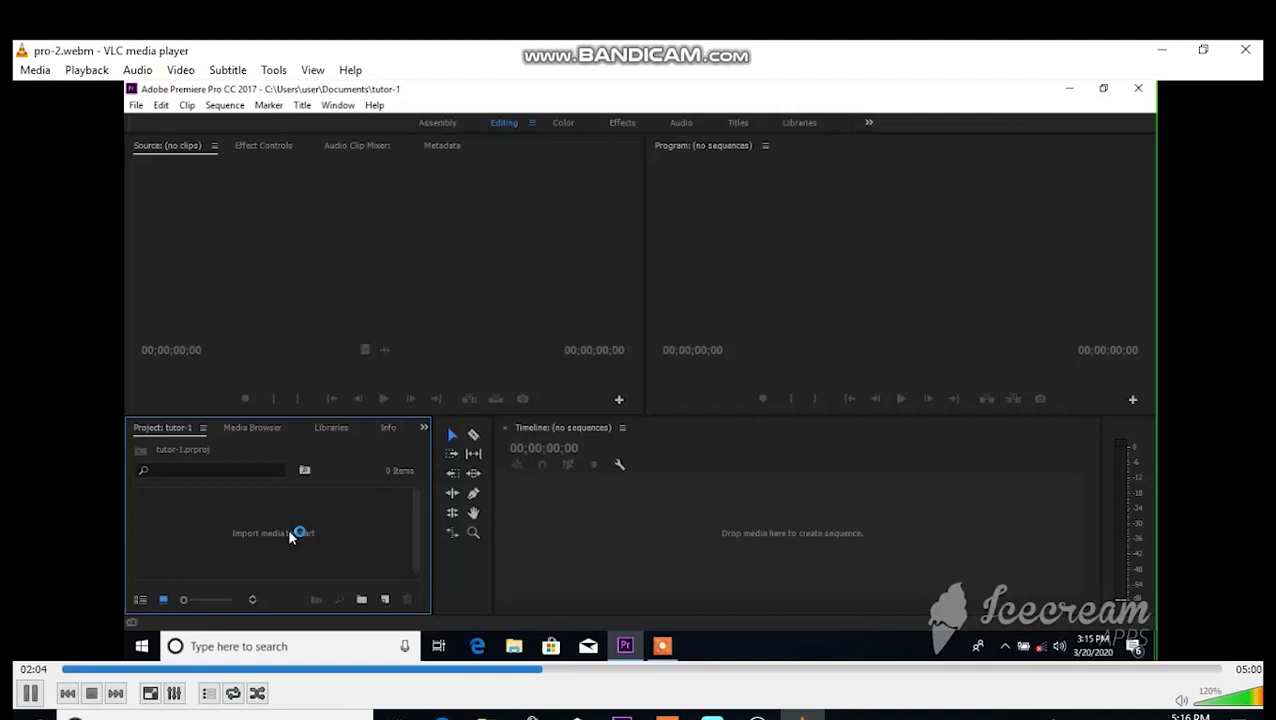
{"action": "key", "text": "f"}
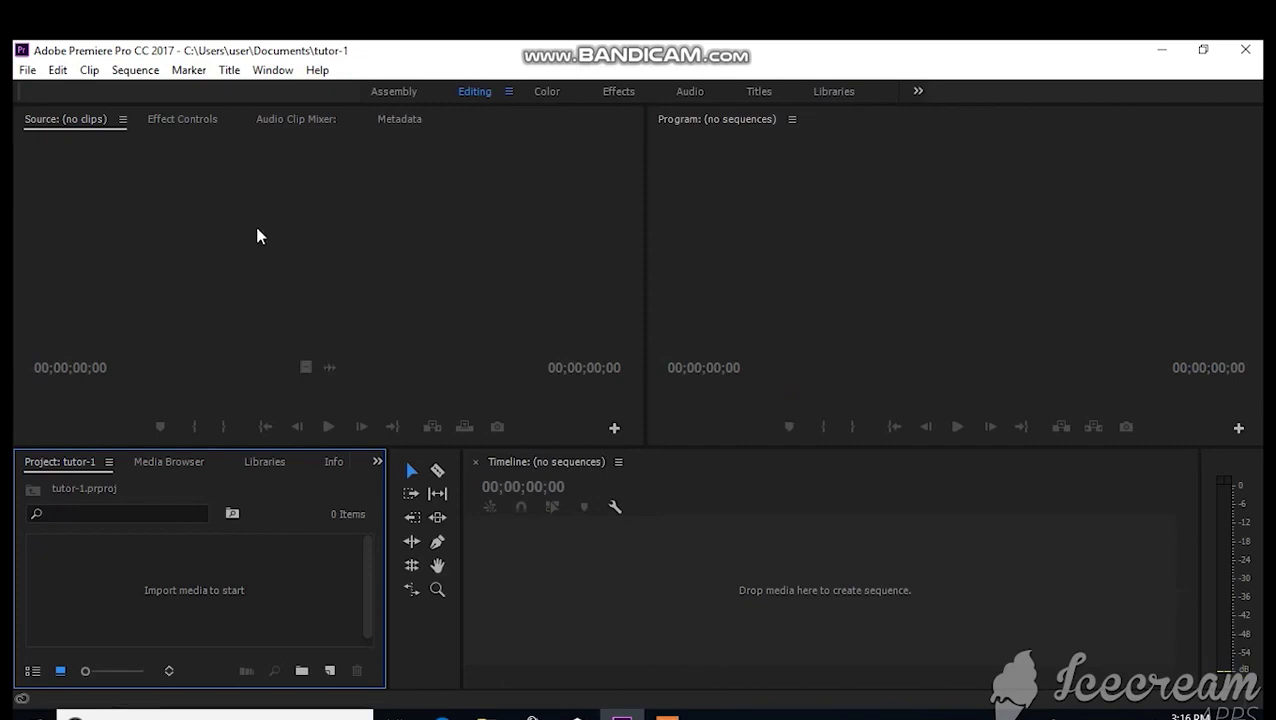
{"action": "double_click", "coordinate": [265, 612]}
{"action": "left_click", "coordinate": [829, 93]}
{"action": "left_click", "coordinate": [829, 92]}
{"action": "left_click", "coordinate": [828, 93]}
{"action": "left_click", "coordinate": [828, 93]}
{"action": "left_click", "coordinate": [828, 93]}
{"action": "left_click", "coordinate": [828, 93]}
{"action": "left_click", "coordinate": [828, 93]}
{"action": "left_click", "coordinate": [828, 93]}
{"action": "left_click", "coordinate": [828, 93]}
{"action": "left_click", "coordinate": [828, 93]}
{"action": "left_click", "coordinate": [828, 93]}
{"action": "left_click", "coordinate": [828, 93]}
{"action": "left_click", "coordinate": [829, 92]}
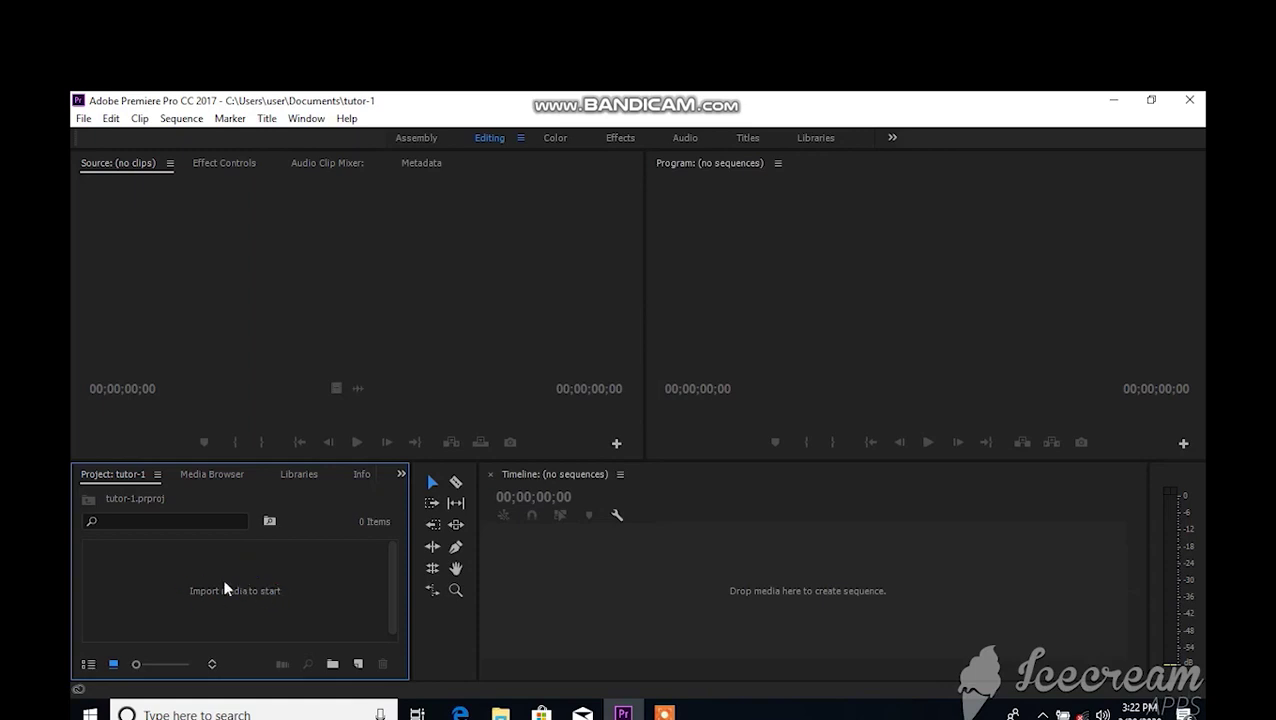
Step: Bring up the Import window, showing the Documents\Youcam folder's video files
{"action": "double_click", "coordinate": [222, 597]}
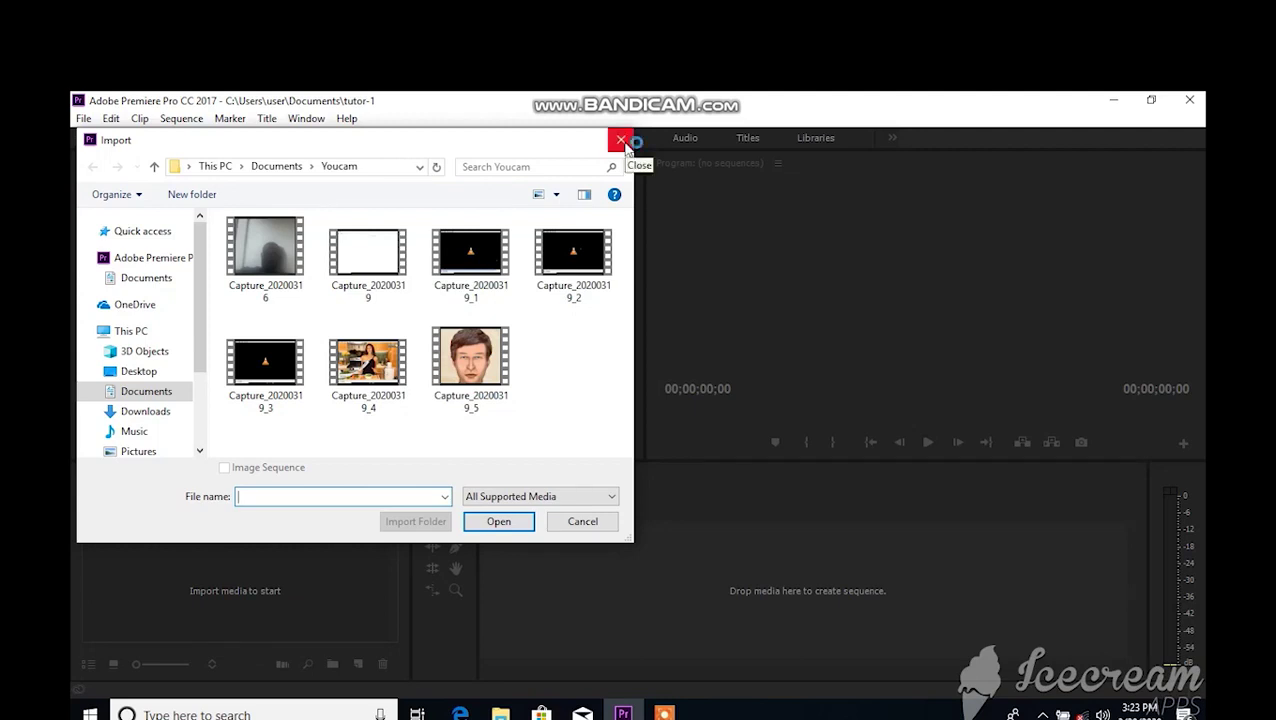
Step: Import the JOGGING_TRACK video from the footage folder in Documents
{"action": "left_click", "coordinate": [160, 280]}
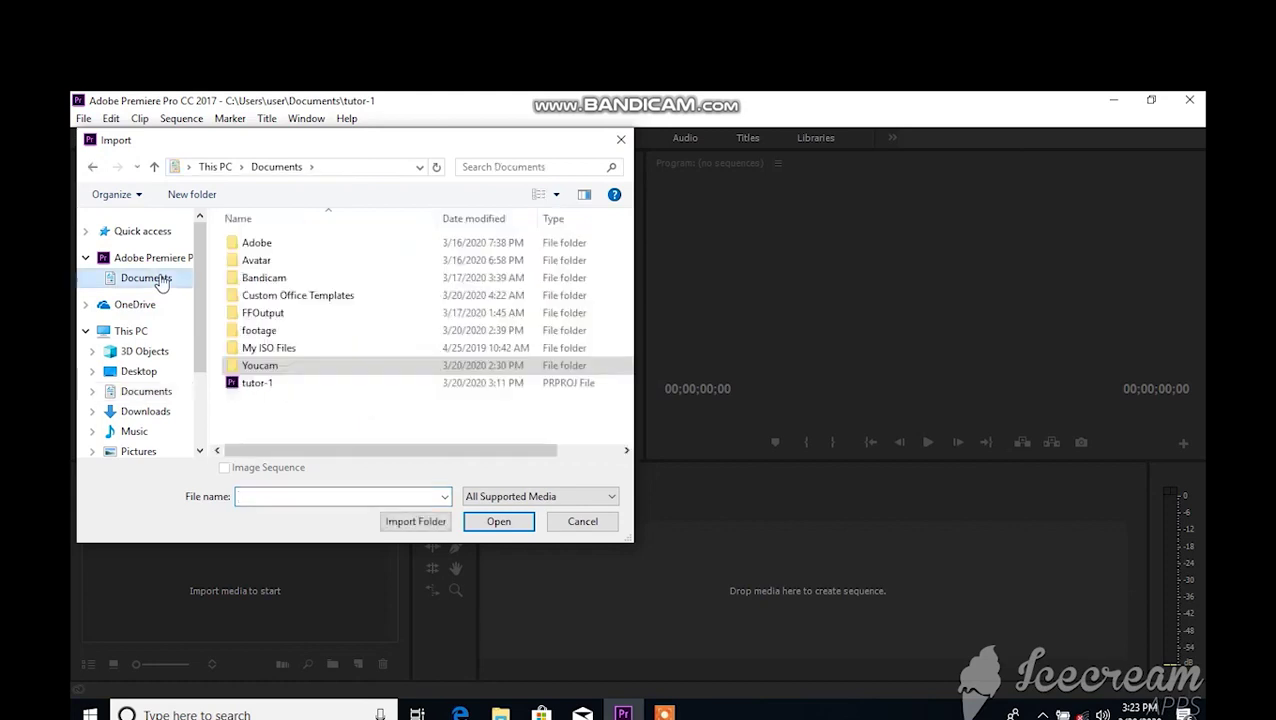
{"action": "double_click", "coordinate": [262, 331]}
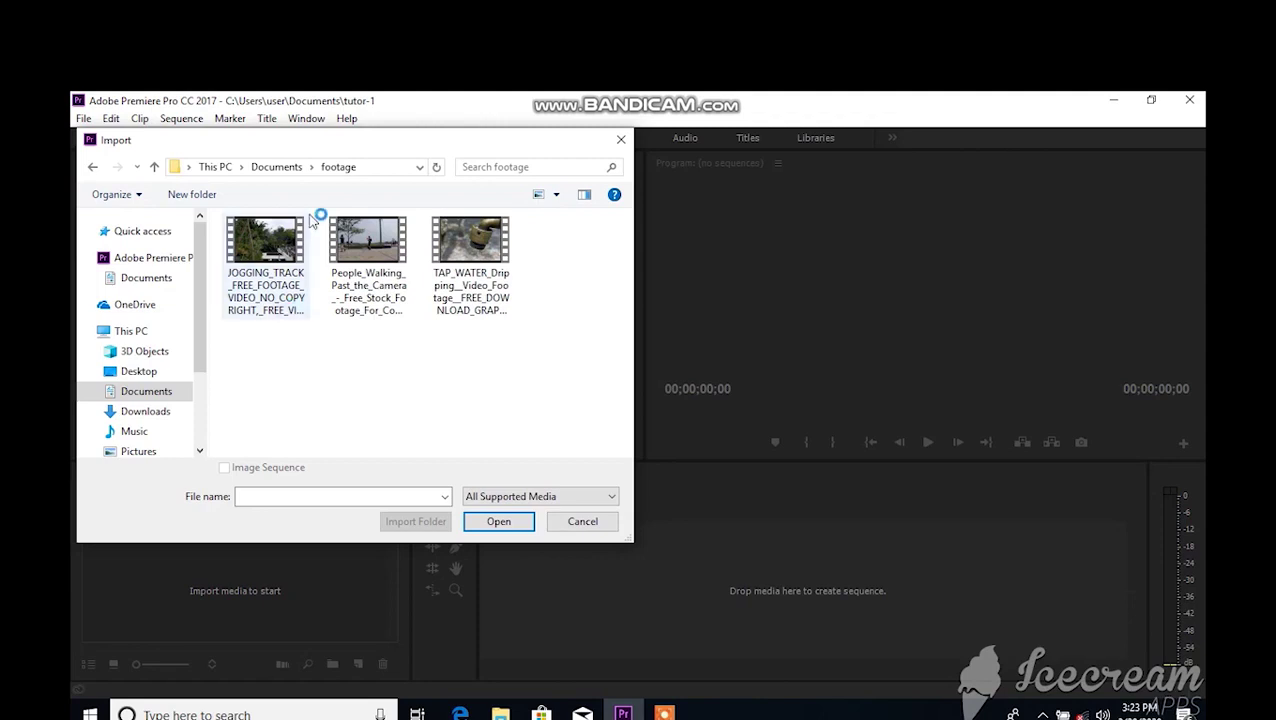
{"action": "left_click", "coordinate": [273, 262]}
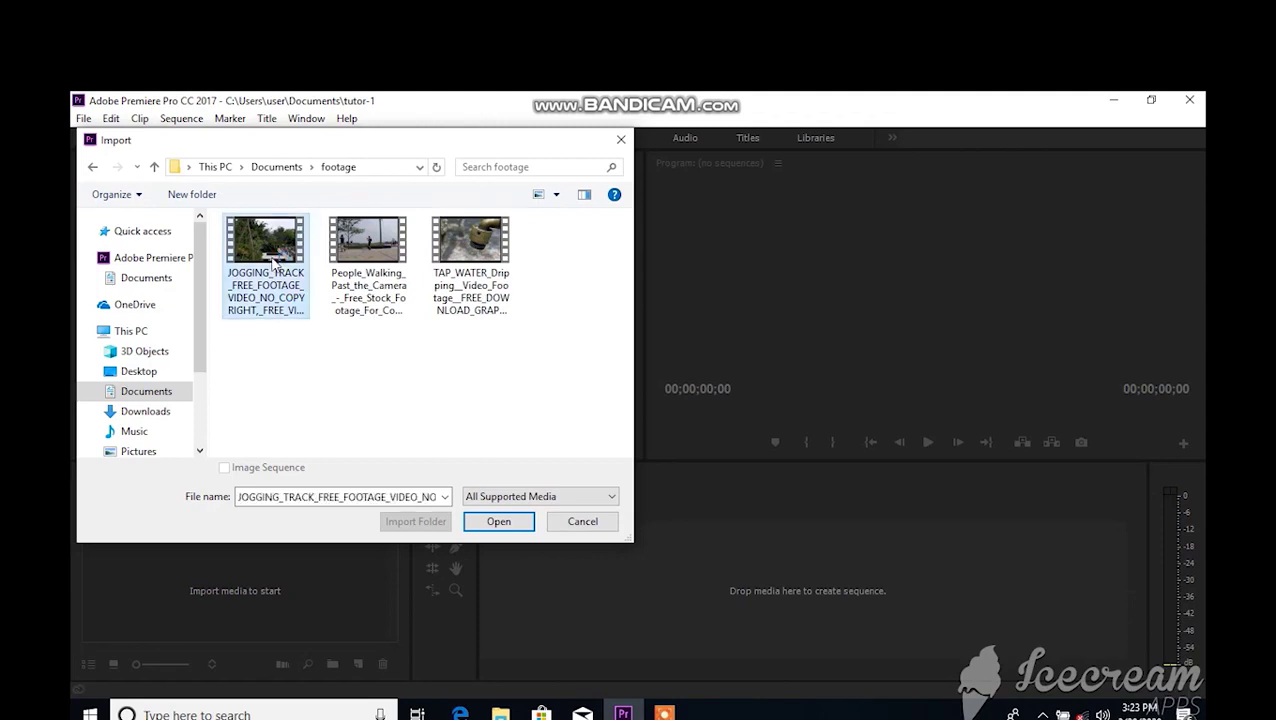
{"action": "left_click", "coordinate": [521, 518]}
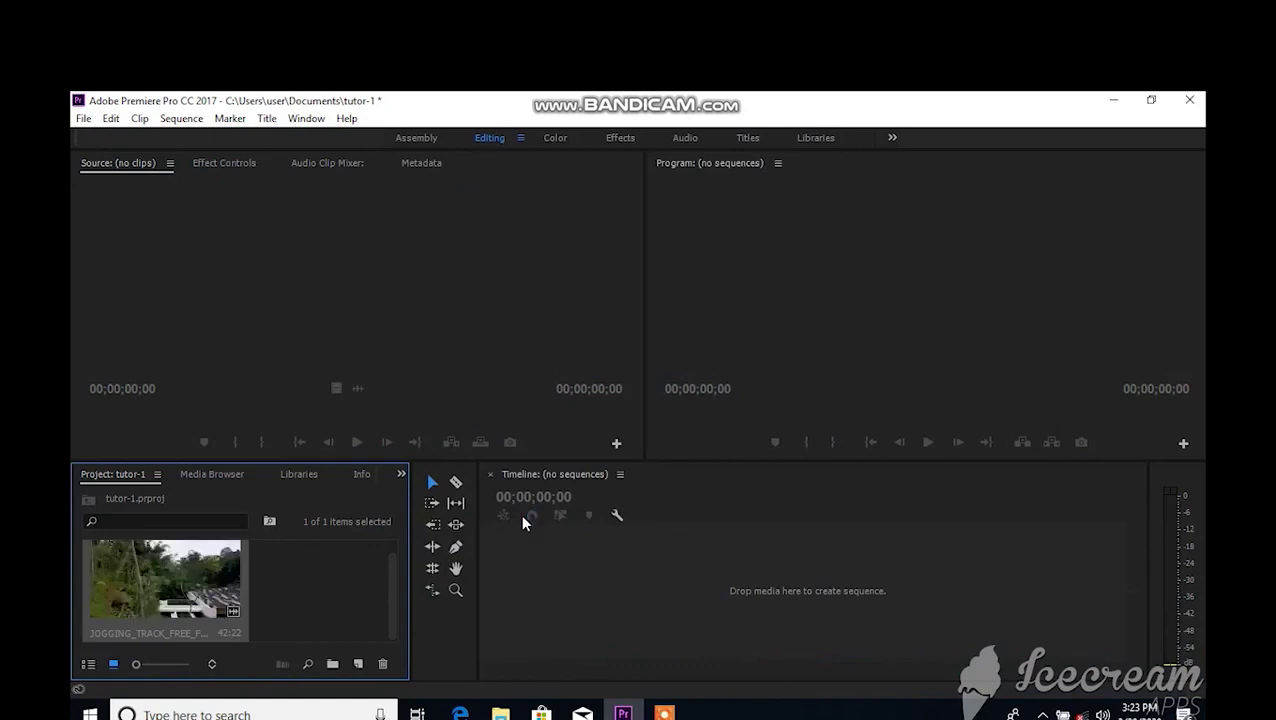
Step: Import the People_Walking and TAP_WATER clips together with Ctrl+I
{"action": "key", "text": "ctrl+i"}
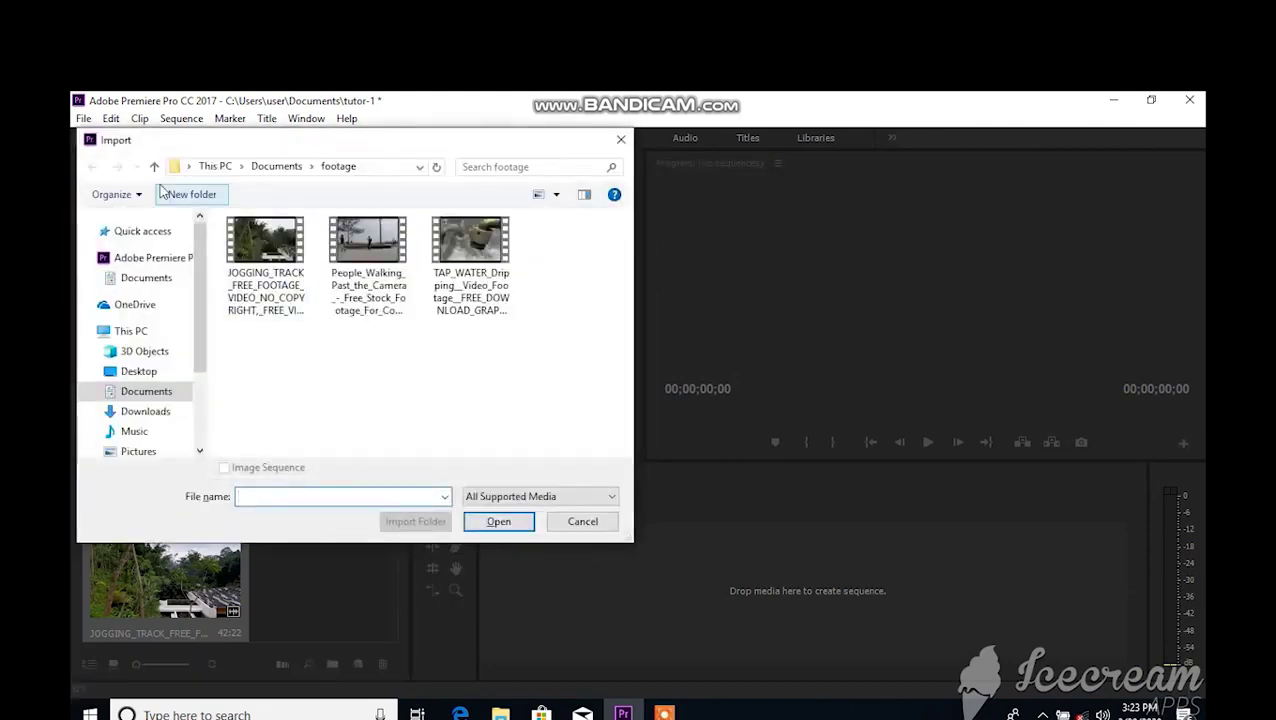
{"action": "left_click", "coordinate": [366, 281]}
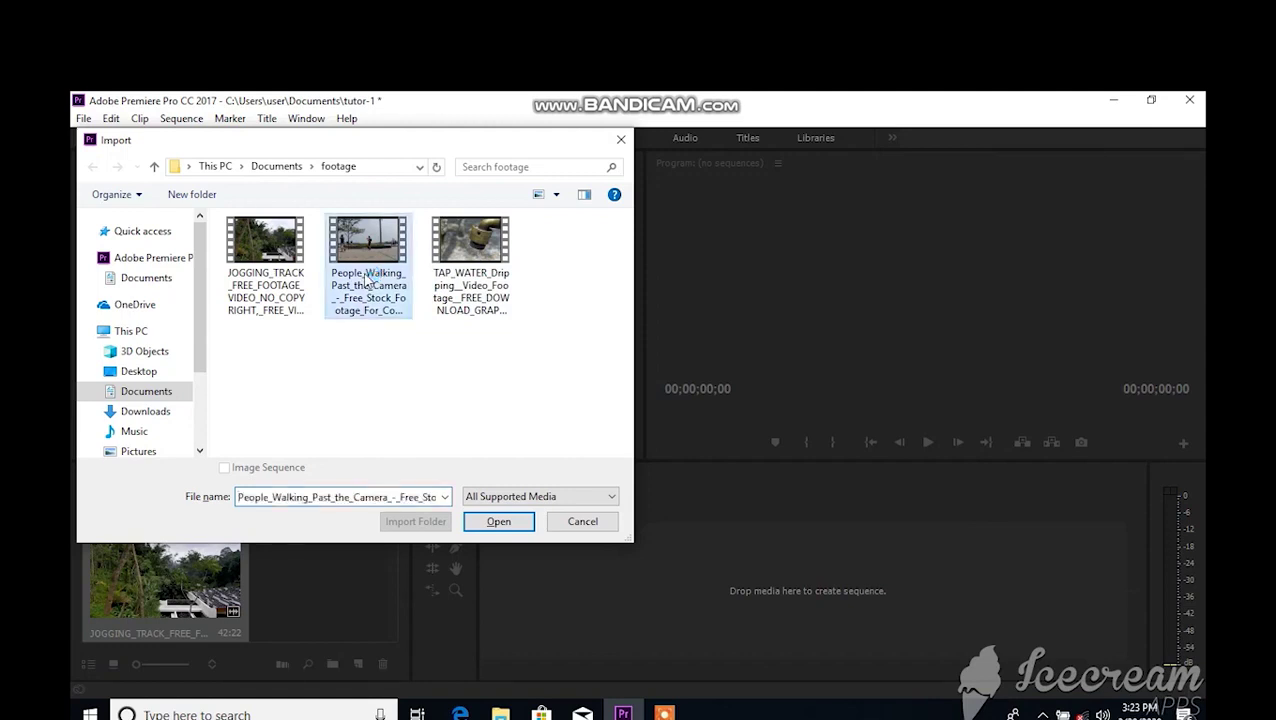
{"action": "left_click", "coordinate": [515, 268], "text": "ctrl"}
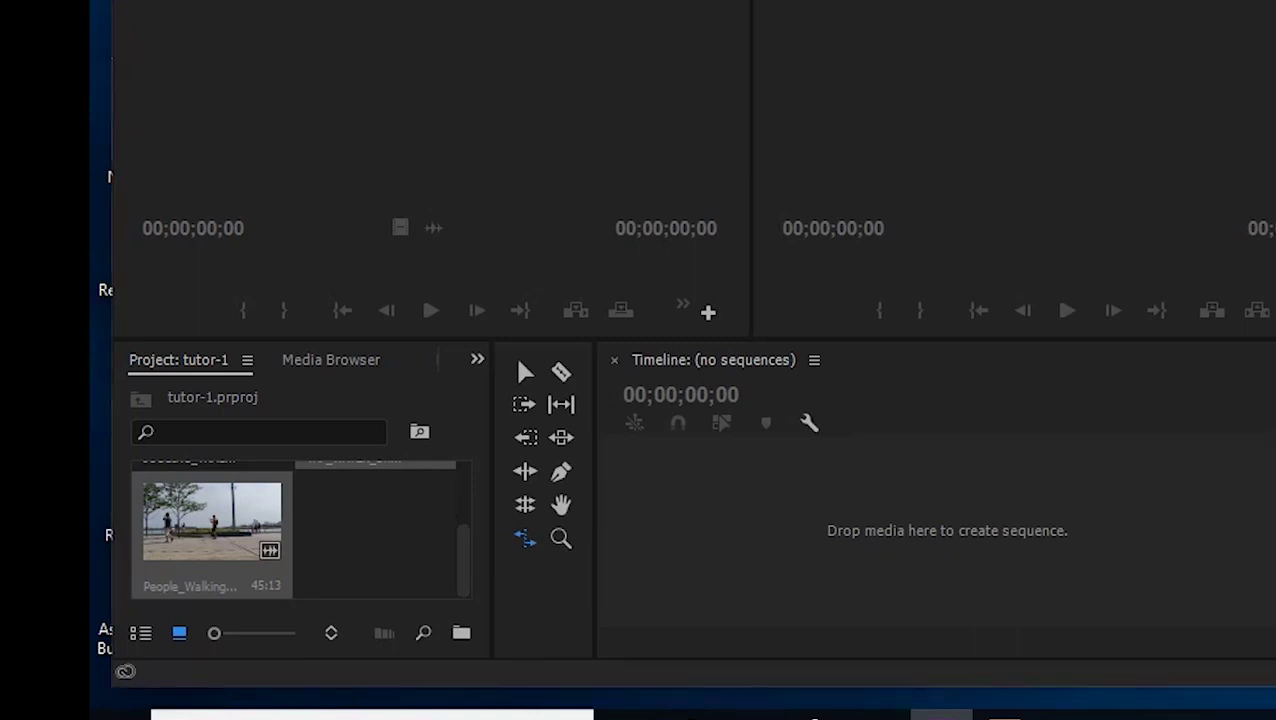
{"action": "left_click_drag", "start_coordinate": [850, 160], "coordinate": [455, 483]}
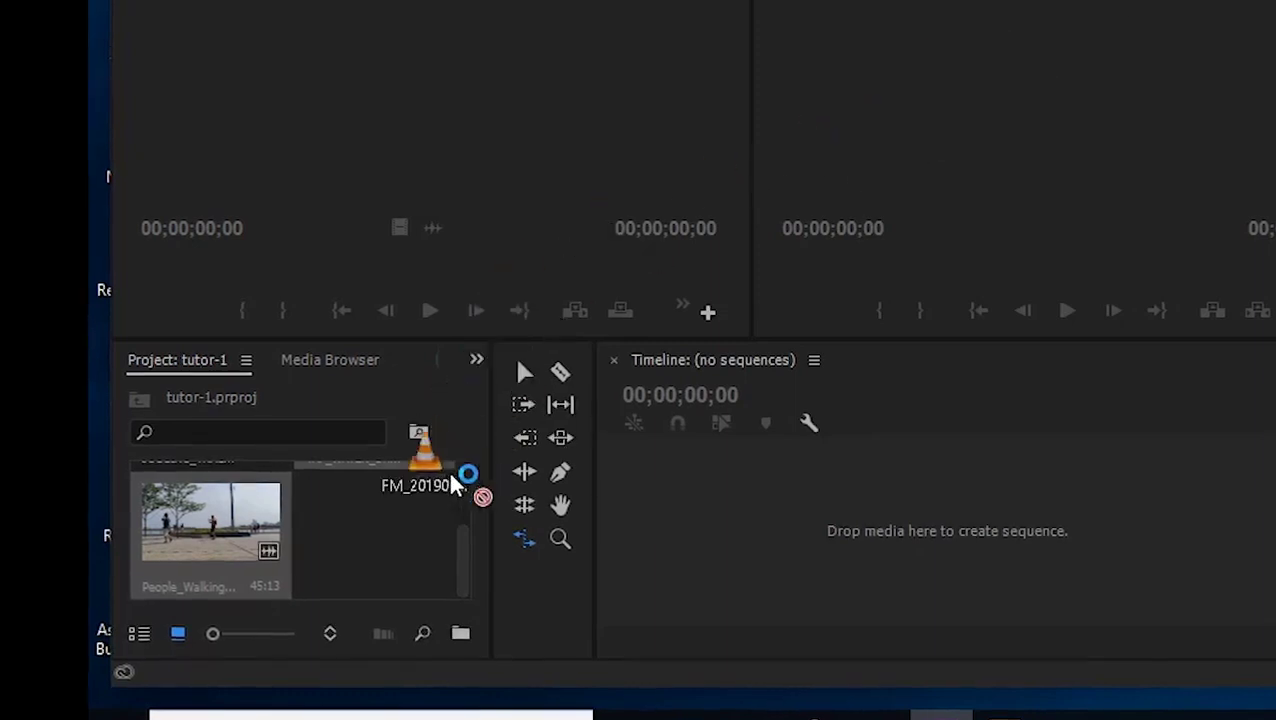
{"action": "left_click_drag", "start_coordinate": [455, 483], "coordinate": [421, 541]}
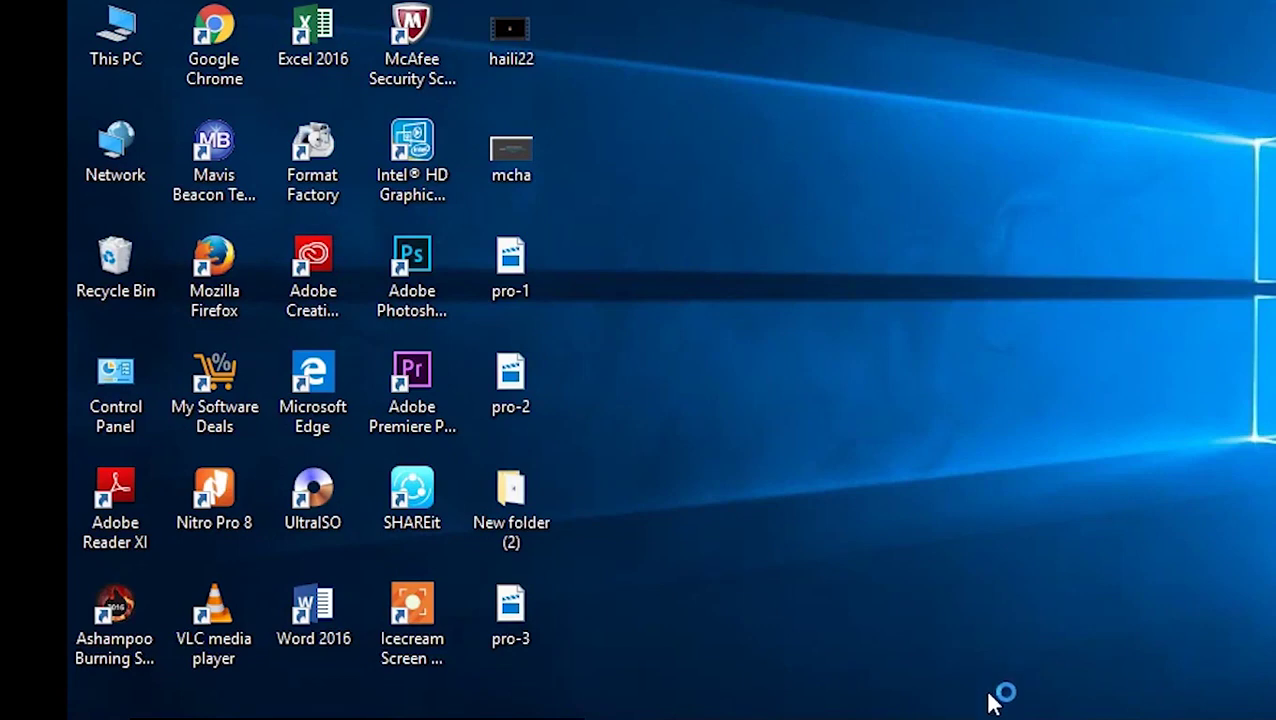
{"action": "left_click", "coordinate": [960, 710]}
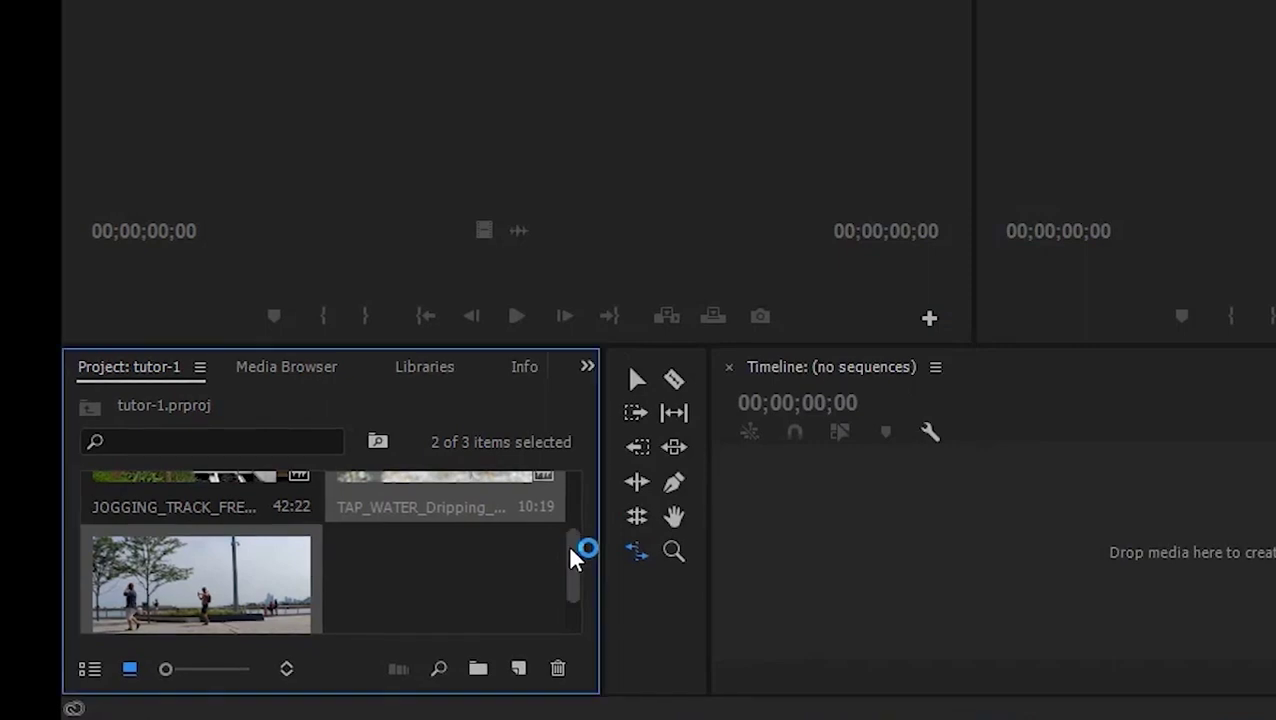
{"action": "left_click_drag", "start_coordinate": [570, 548], "coordinate": [577, 476]}
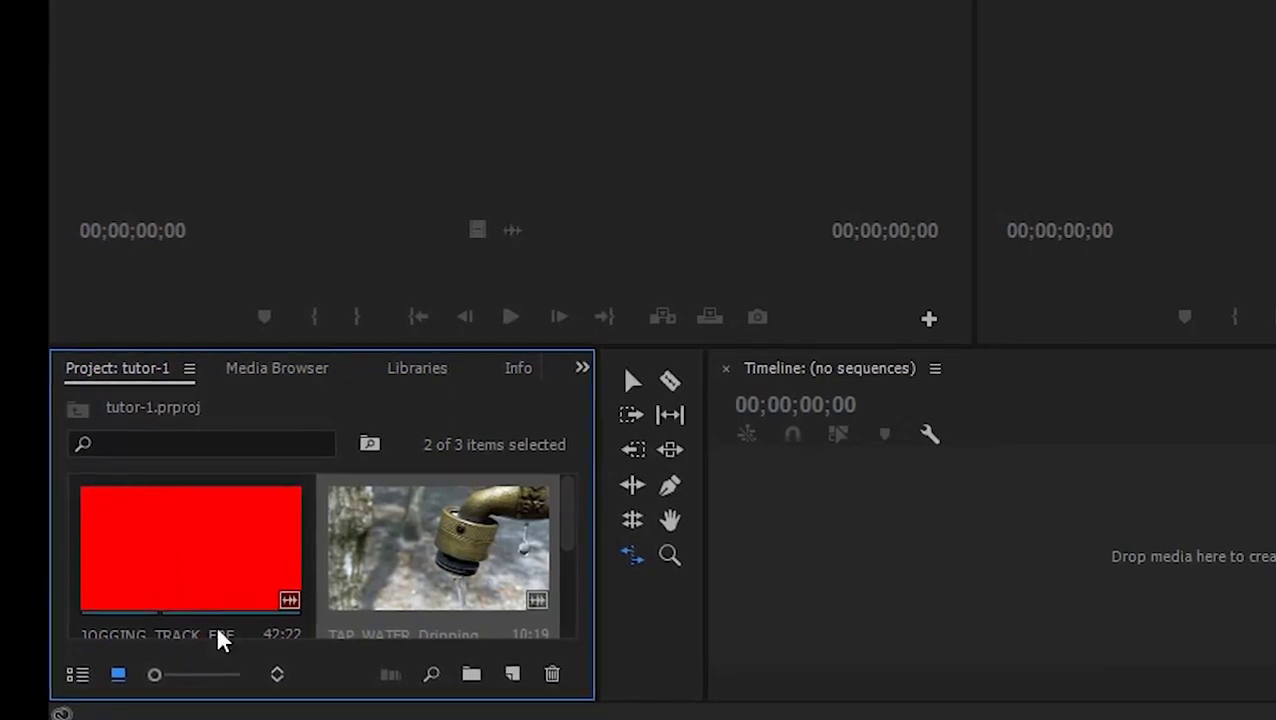
{"action": "double_click", "coordinate": [225, 567]}
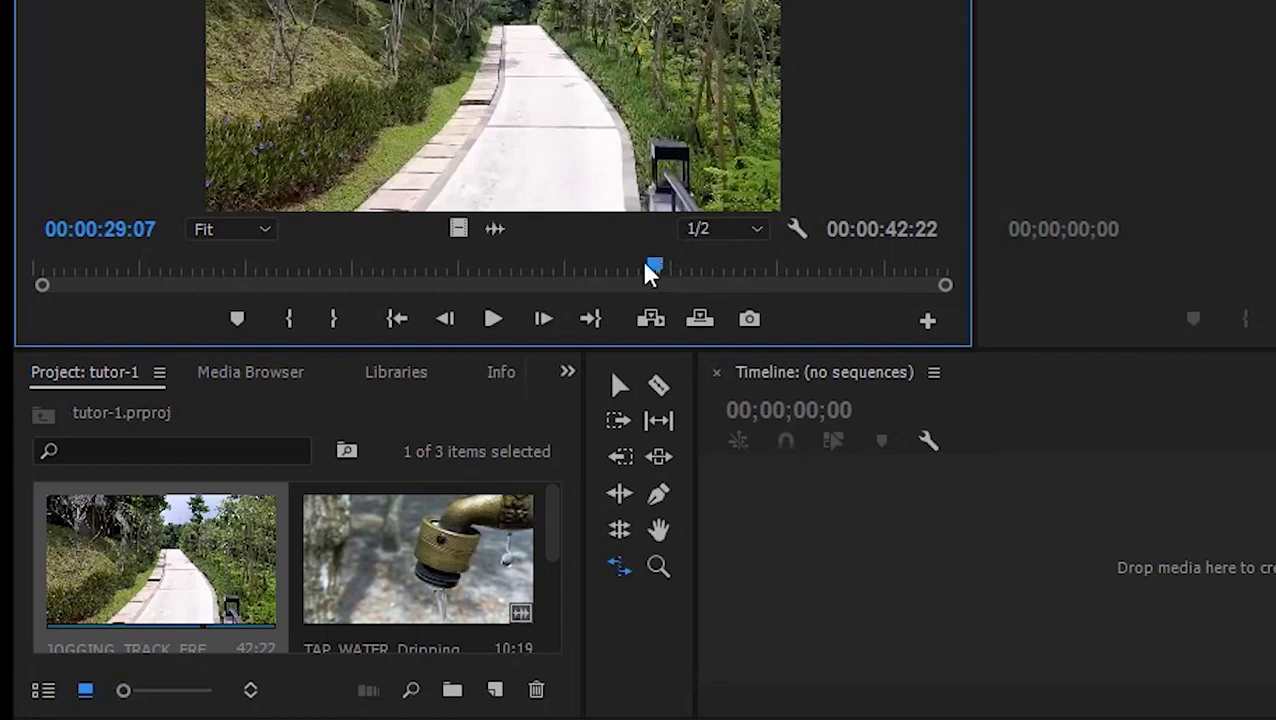
Step: Set the jogging clip's In point at 00:00:01:18, leaving a 41:04 duration
{"action": "mouse_move", "coordinate": [653, 260]}
{"action": "left_mouse_down"}
{"action": "mouse_move", "coordinate": [14, 228]}
{"action": "mouse_move", "coordinate": [40, 242]}
{"action": "left_mouse_up"}
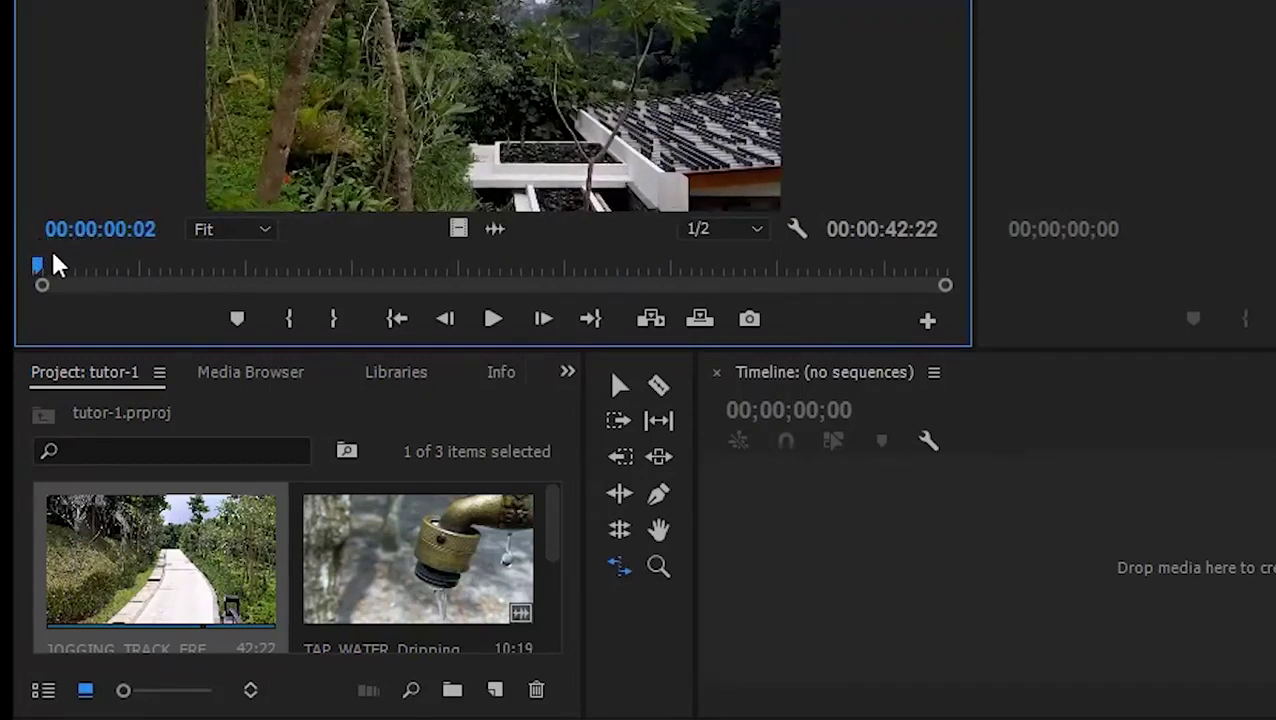
{"action": "left_click_drag", "start_coordinate": [35, 259], "coordinate": [70, 257]}
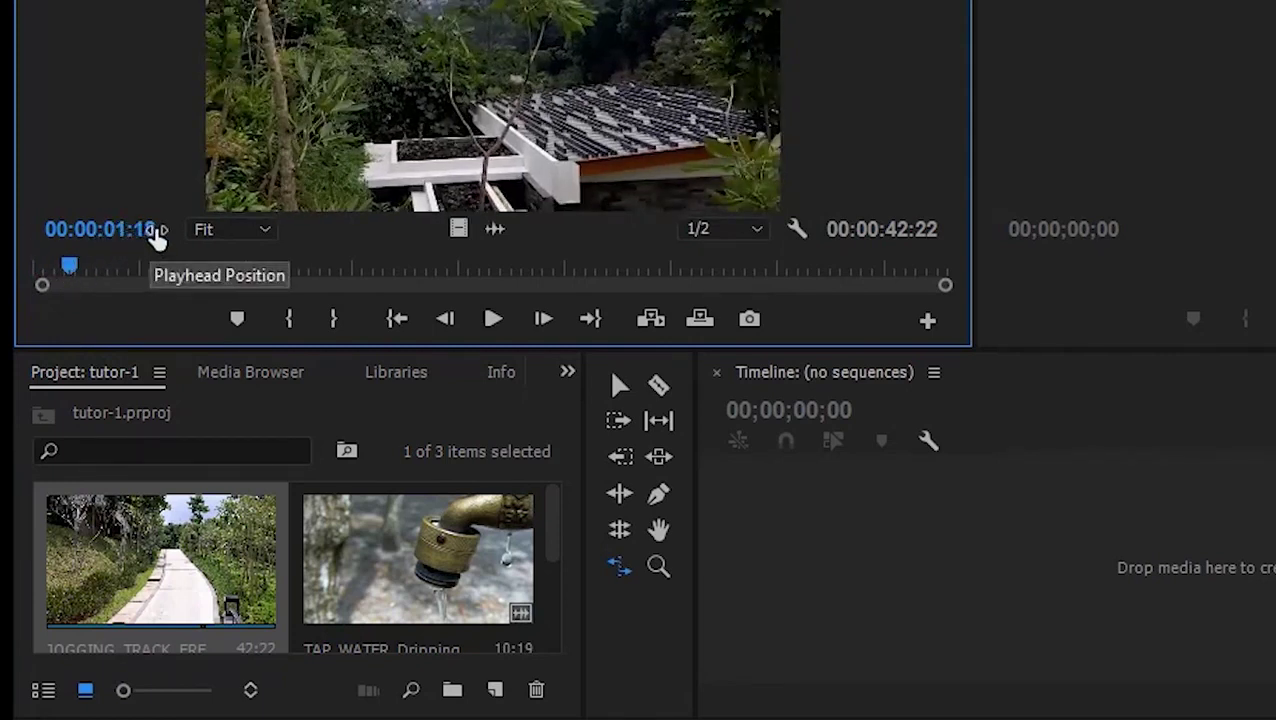
{"action": "left_click", "coordinate": [296, 328]}
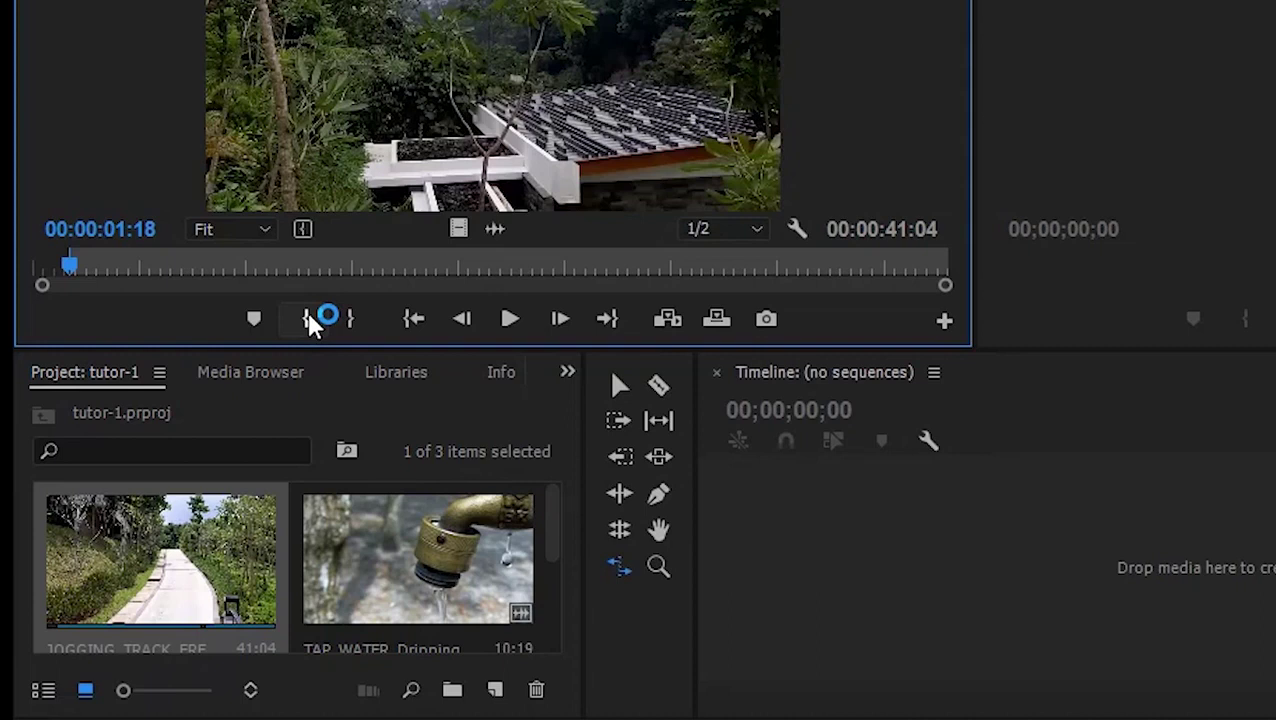
Step: Mark the jogging clip's Out point at 00:00:20:06, giving an 18:14 marked range
{"action": "left_click_drag", "start_coordinate": [69, 262], "coordinate": [461, 285]}
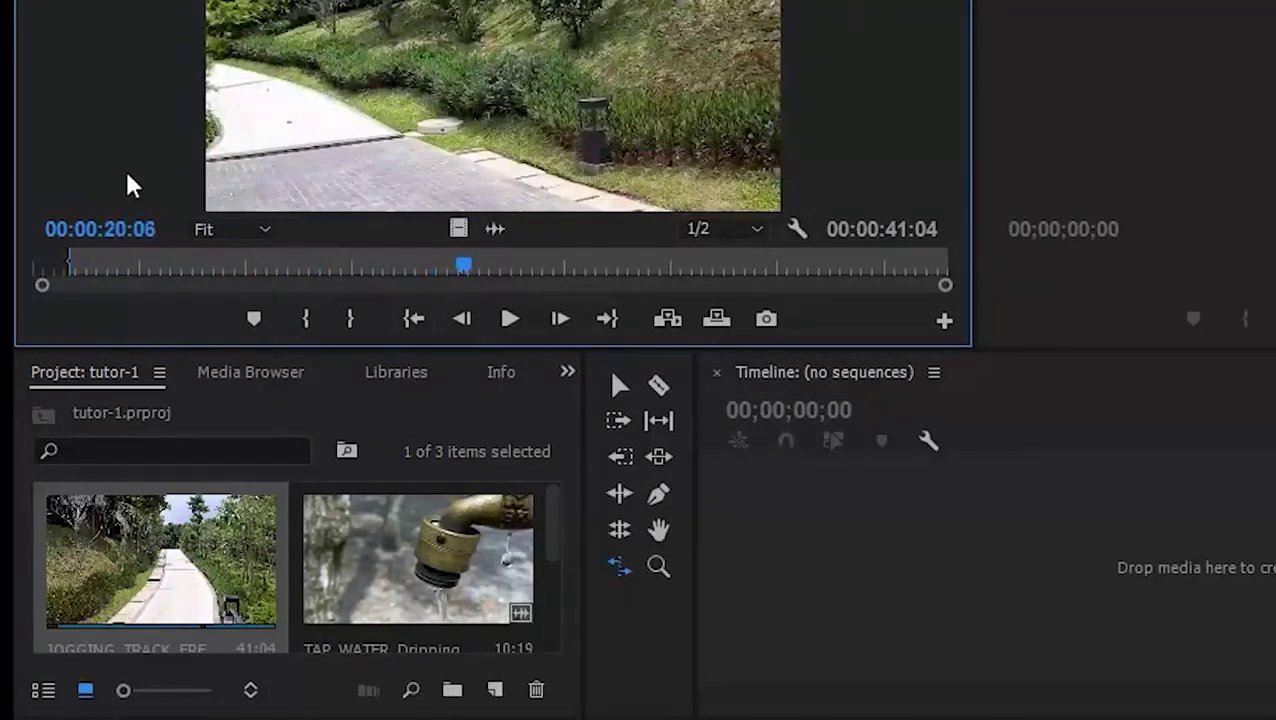
{"action": "left_click", "coordinate": [113, 217]}
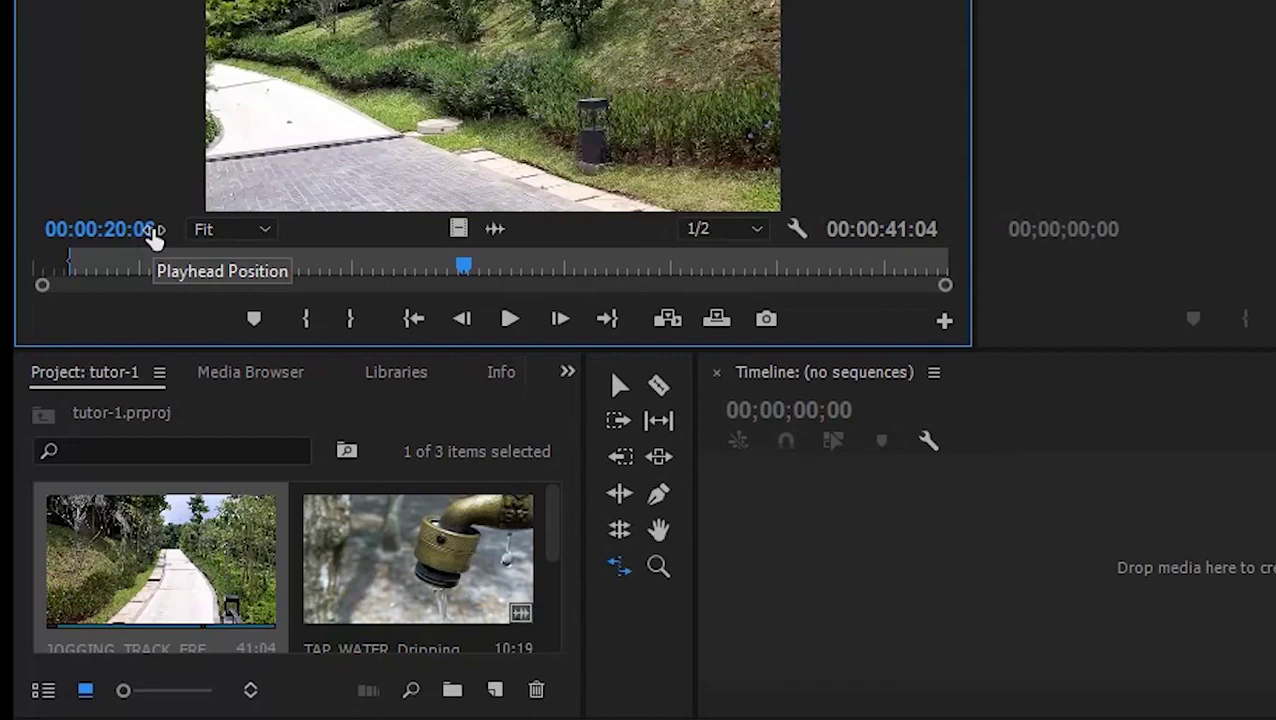
{"action": "left_click", "coordinate": [344, 320]}
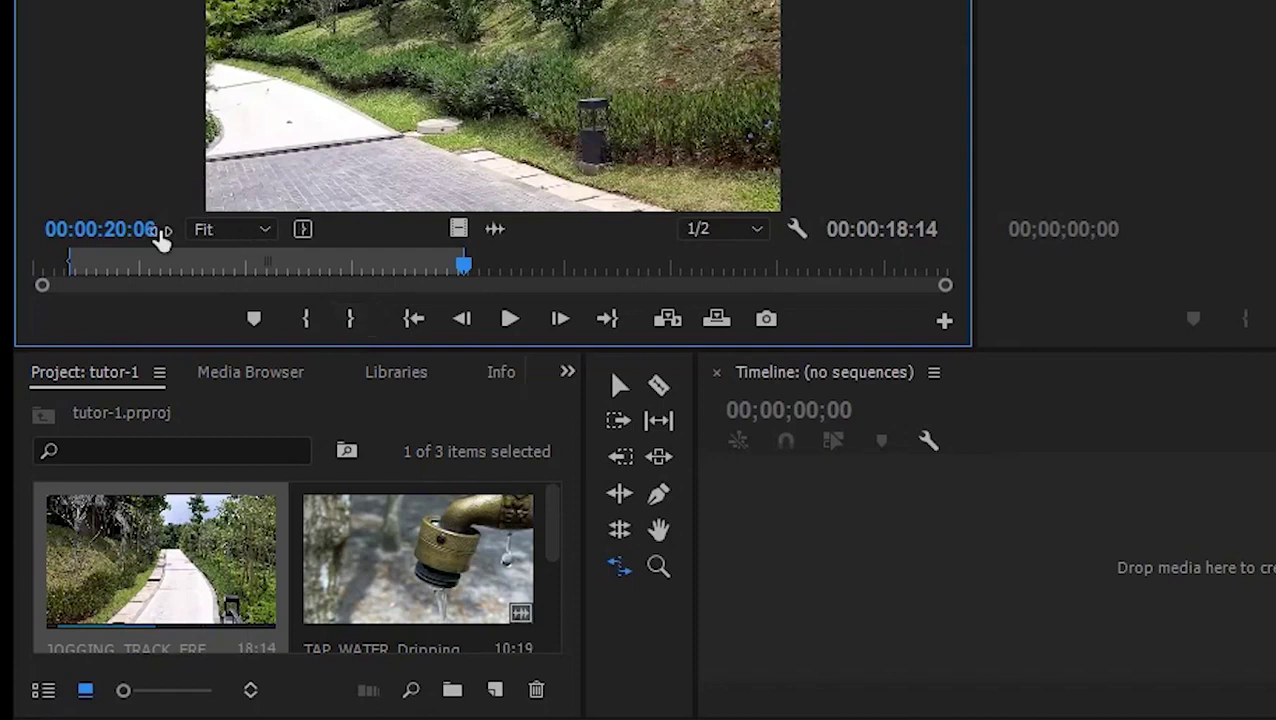
{"action": "left_click", "coordinate": [107, 266]}
{"action": "left_click", "coordinate": [400, 267]}
{"action": "left_click", "coordinate": [370, 284]}
Step: Preview the jogging clip's marked range from its In point
{"action": "left_click", "coordinate": [414, 319]}
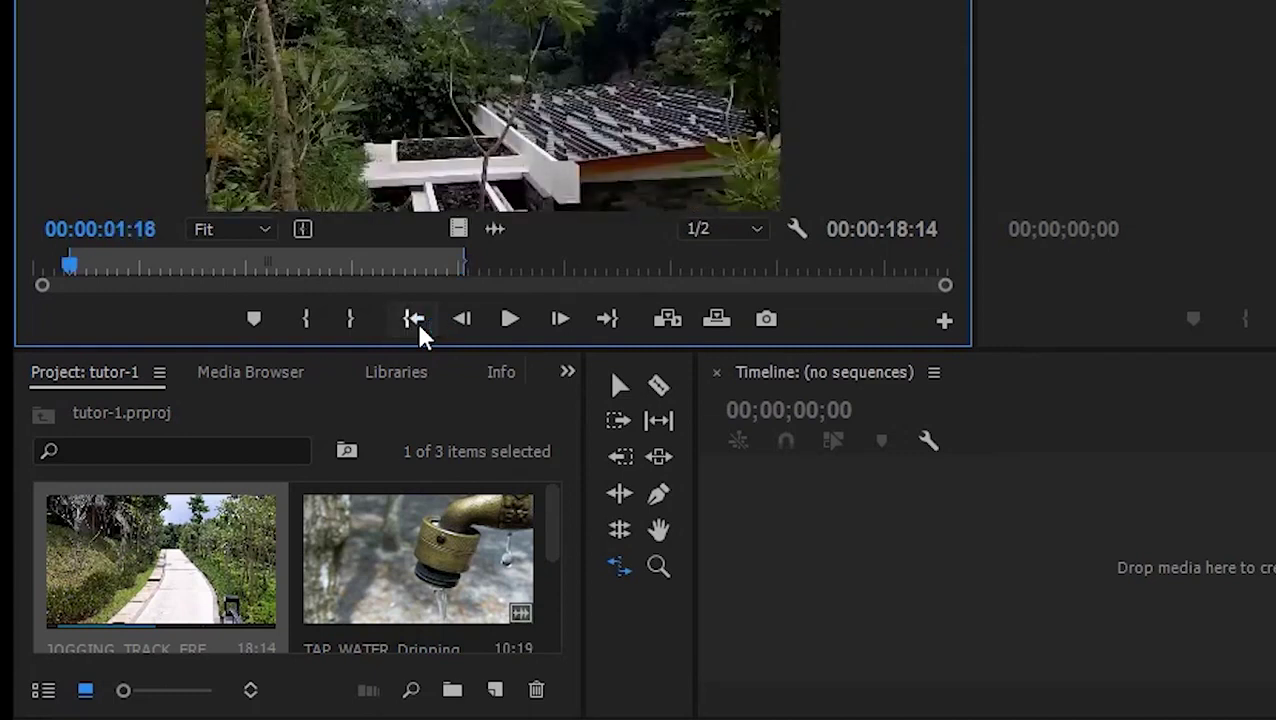
{"action": "left_click", "coordinate": [509, 320]}
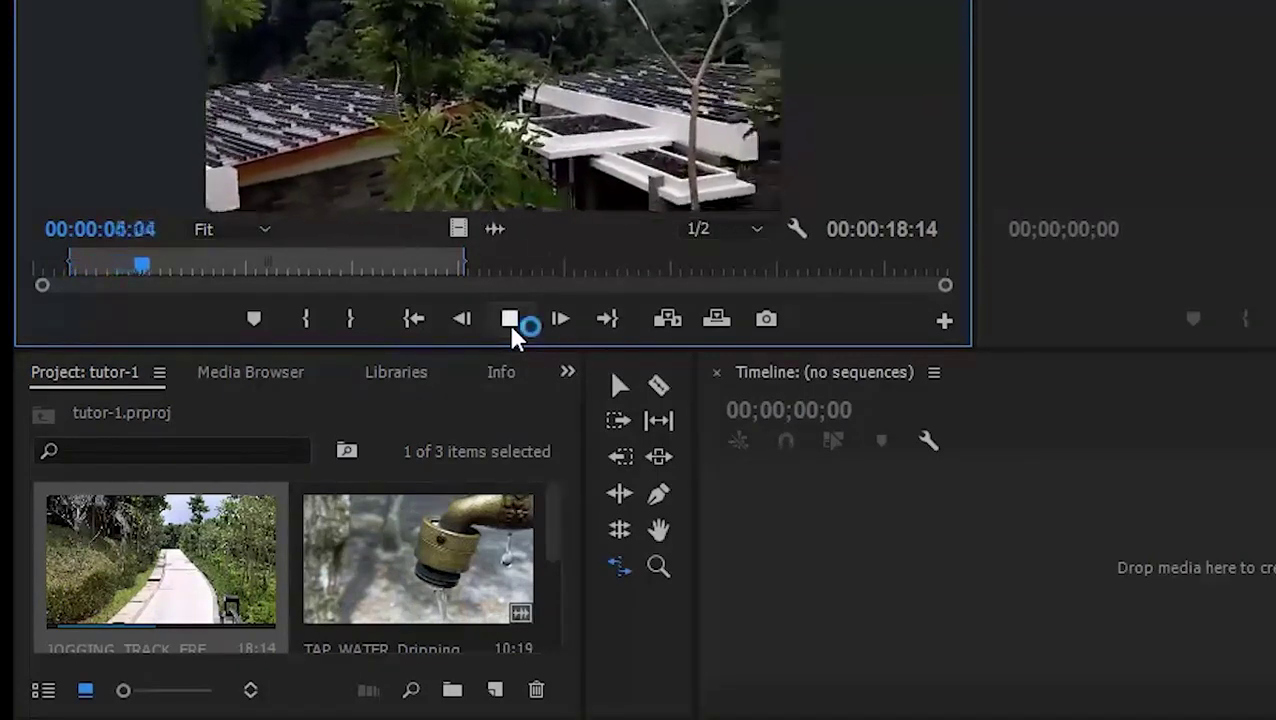
{"action": "left_click", "coordinate": [513, 318]}
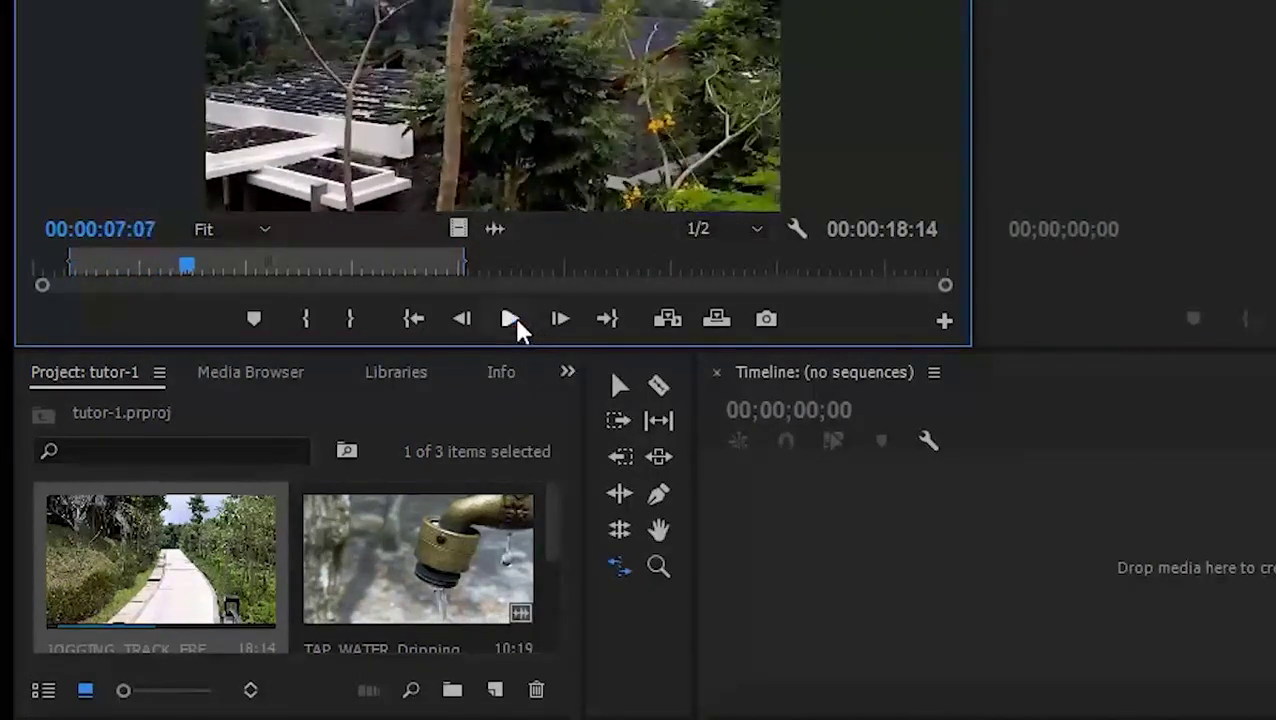
Step: Preview the source clip from its Out point onward, stopping at 00:00:26:24
{"action": "left_click", "coordinate": [607, 320]}
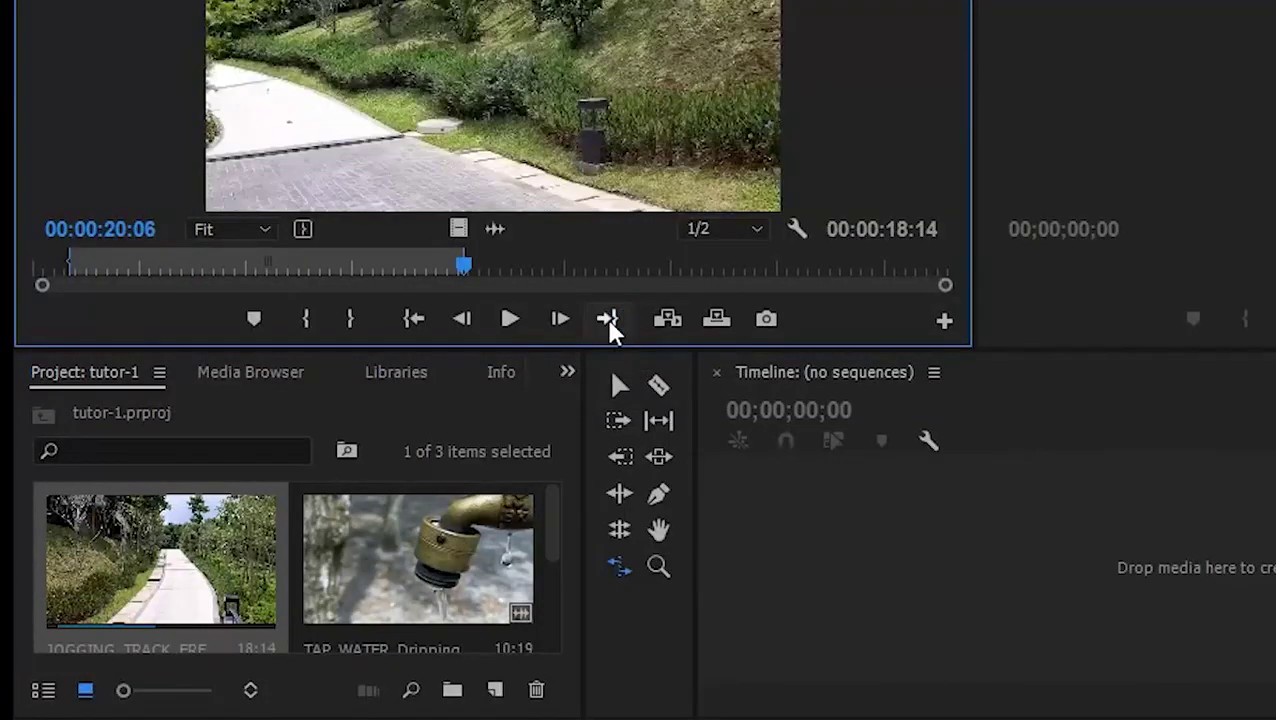
{"action": "left_click", "coordinate": [510, 320]}
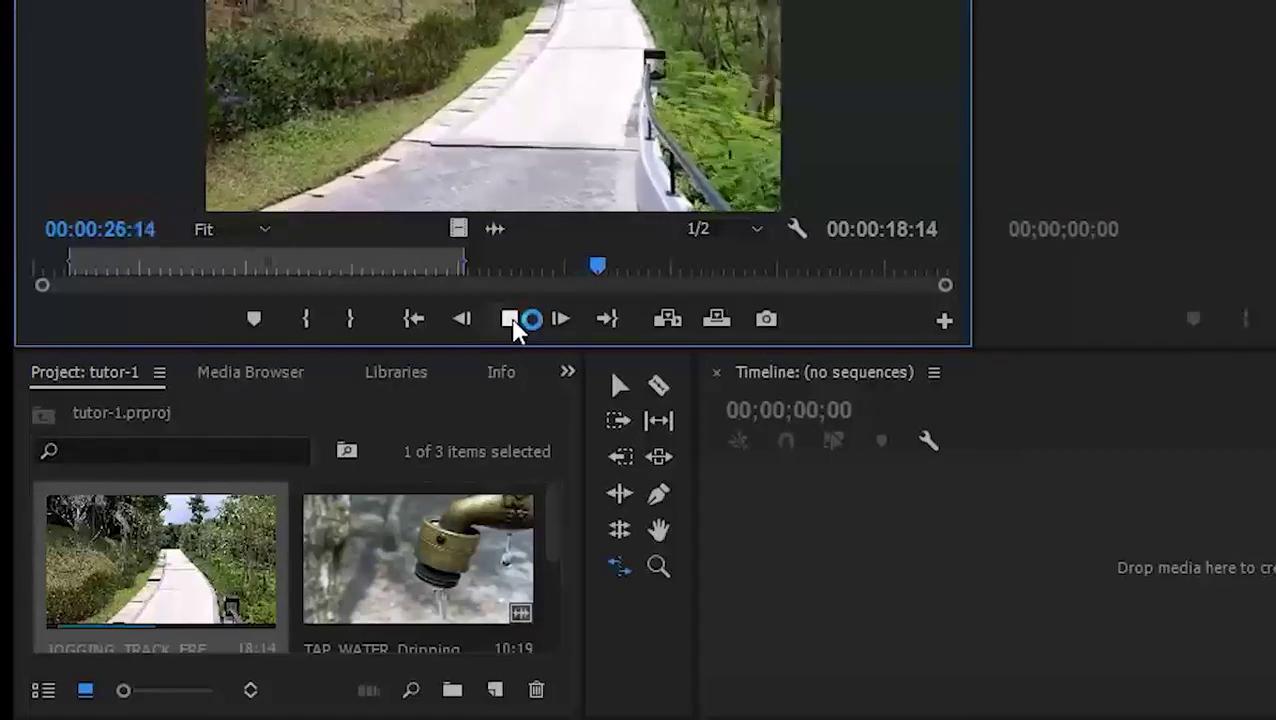
{"action": "left_click", "coordinate": [512, 322]}
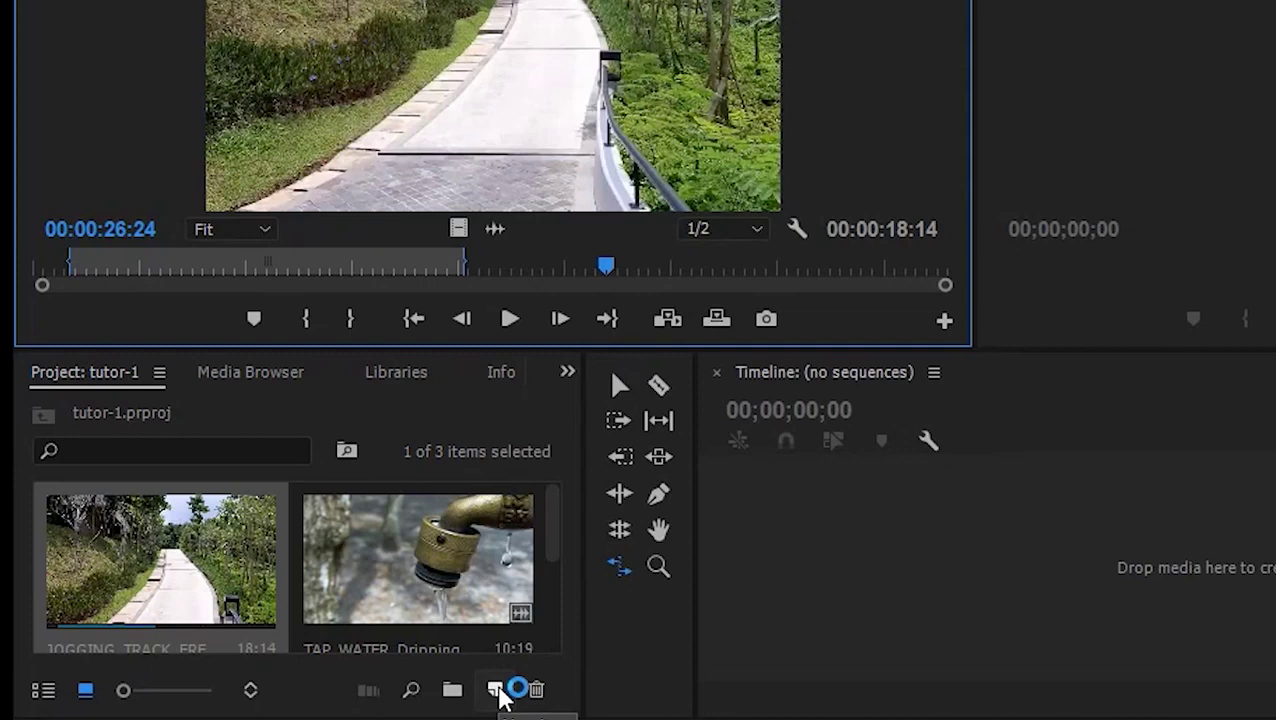
{"action": "key", "text": "alt+w"}
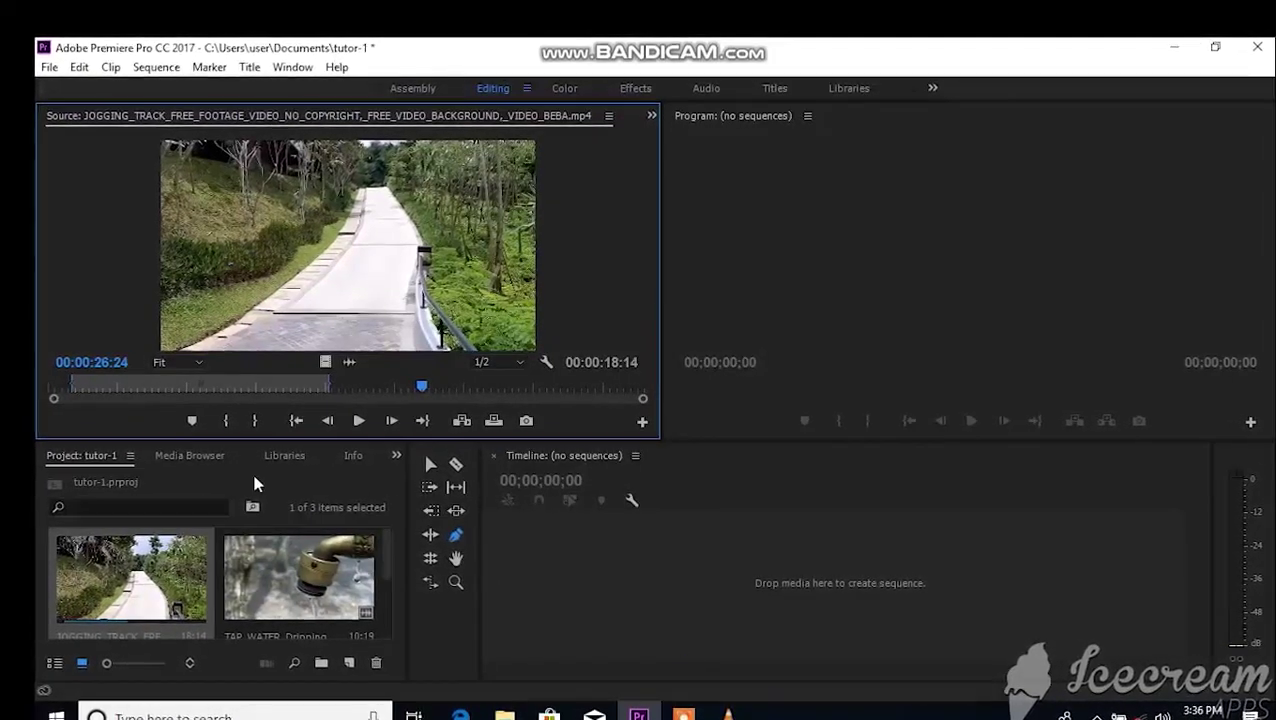
Step: Choose File > New > Sequence to show presets, with DV-NTSC Standard 48kHz highlighted
{"action": "left_click", "coordinate": [45, 64]}
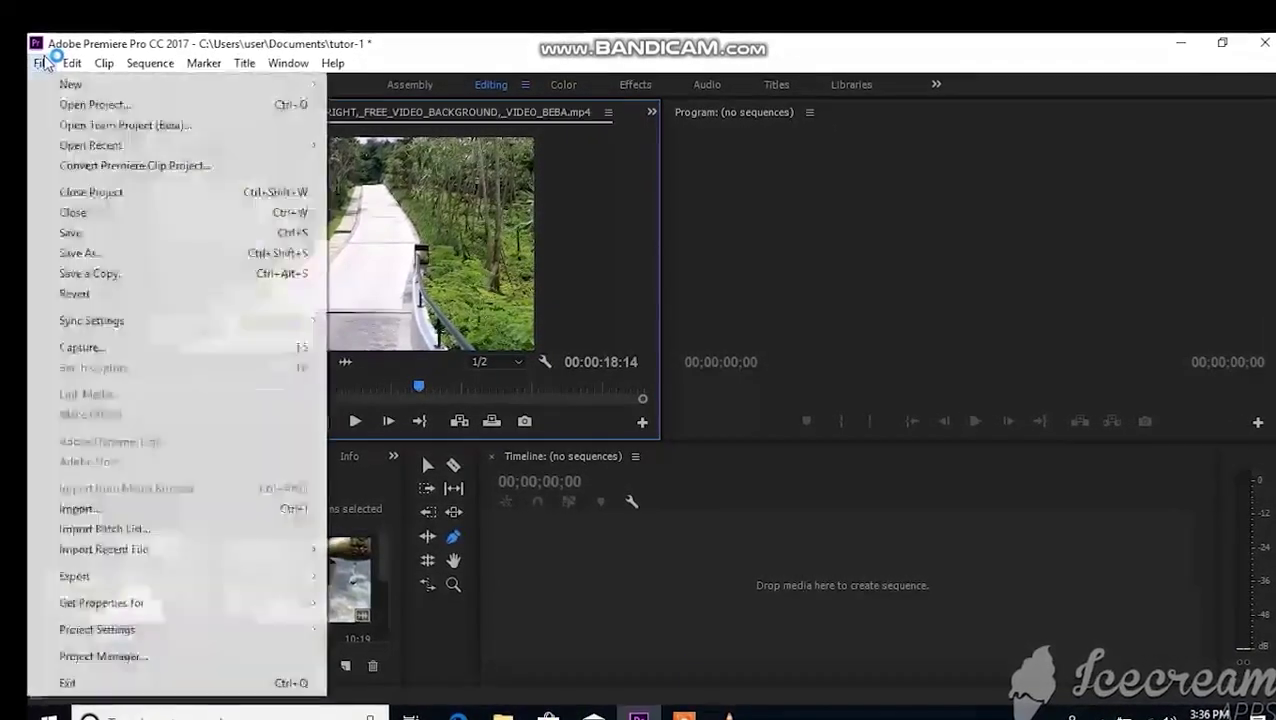
{"action": "mouse_move", "coordinate": [64, 92]}
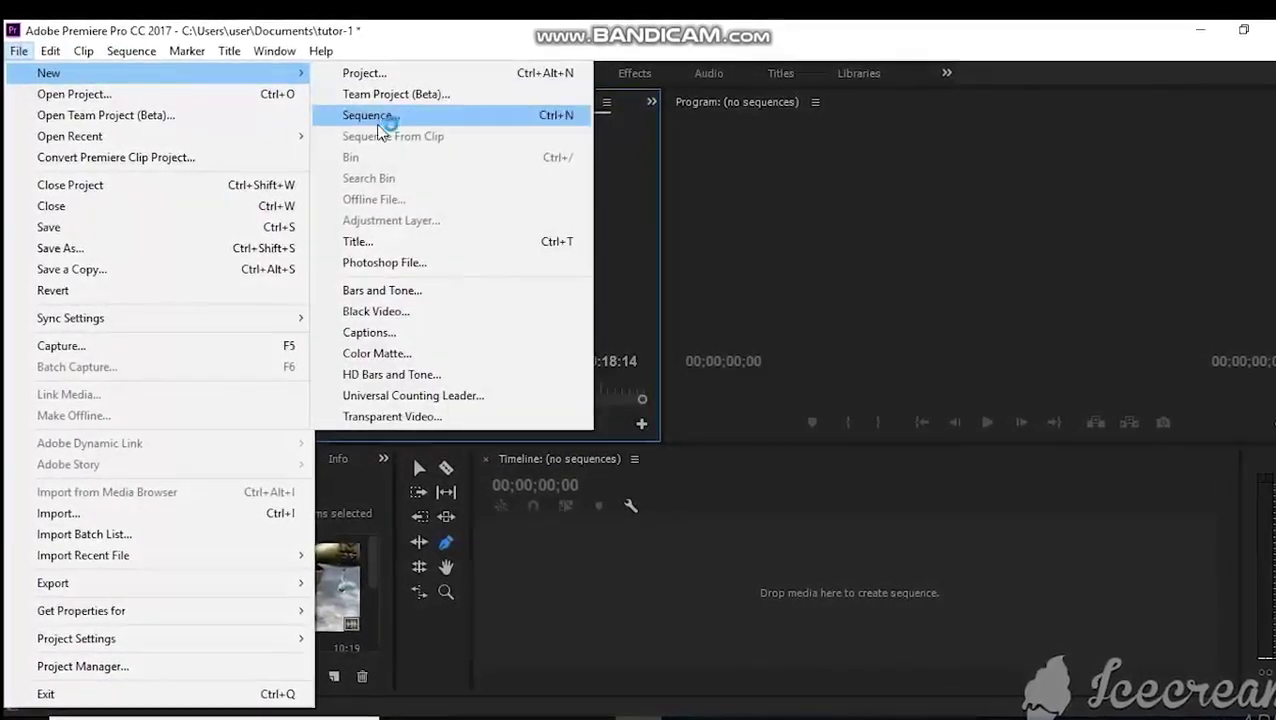
{"action": "left_click", "coordinate": [377, 124]}
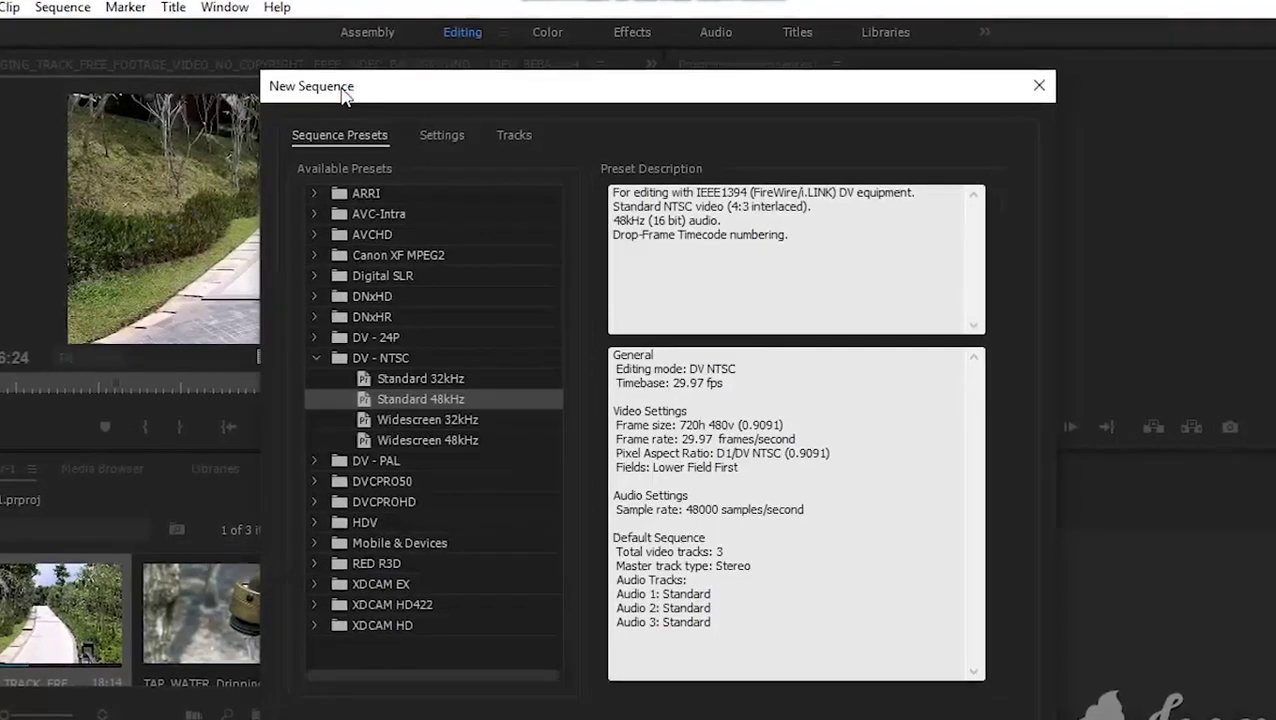
Step: Choose the Digital SLR > 1080p > DSLR 1080p24 preset (1920x1080, 23.976 fps, 48 kHz) and review its settings
{"action": "left_click", "coordinate": [395, 276]}
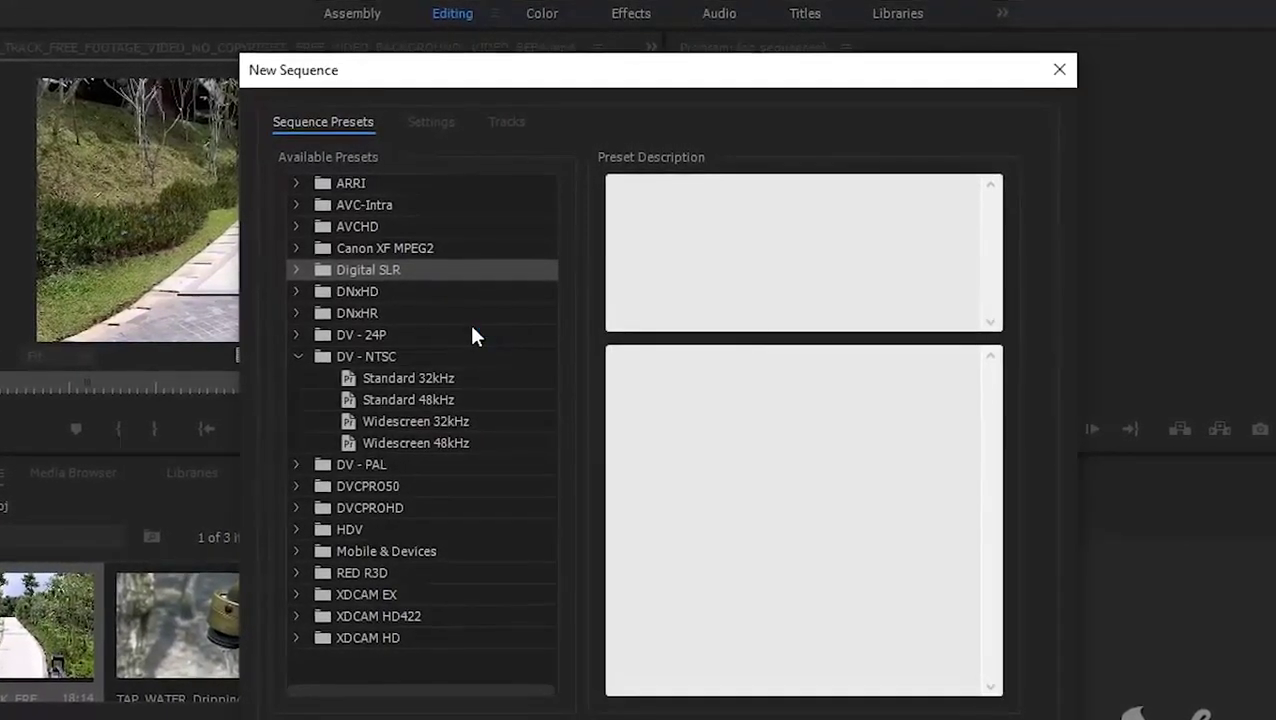
{"action": "left_click", "coordinate": [294, 270]}
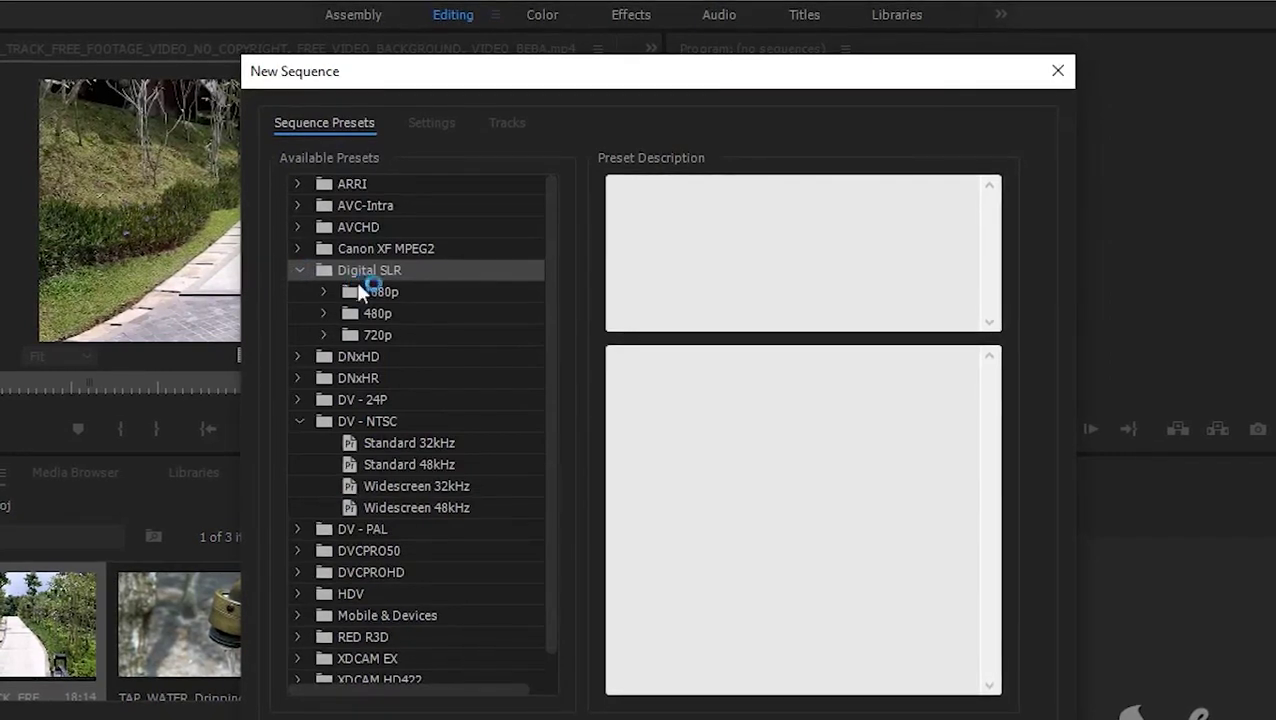
{"action": "left_click", "coordinate": [396, 297]}
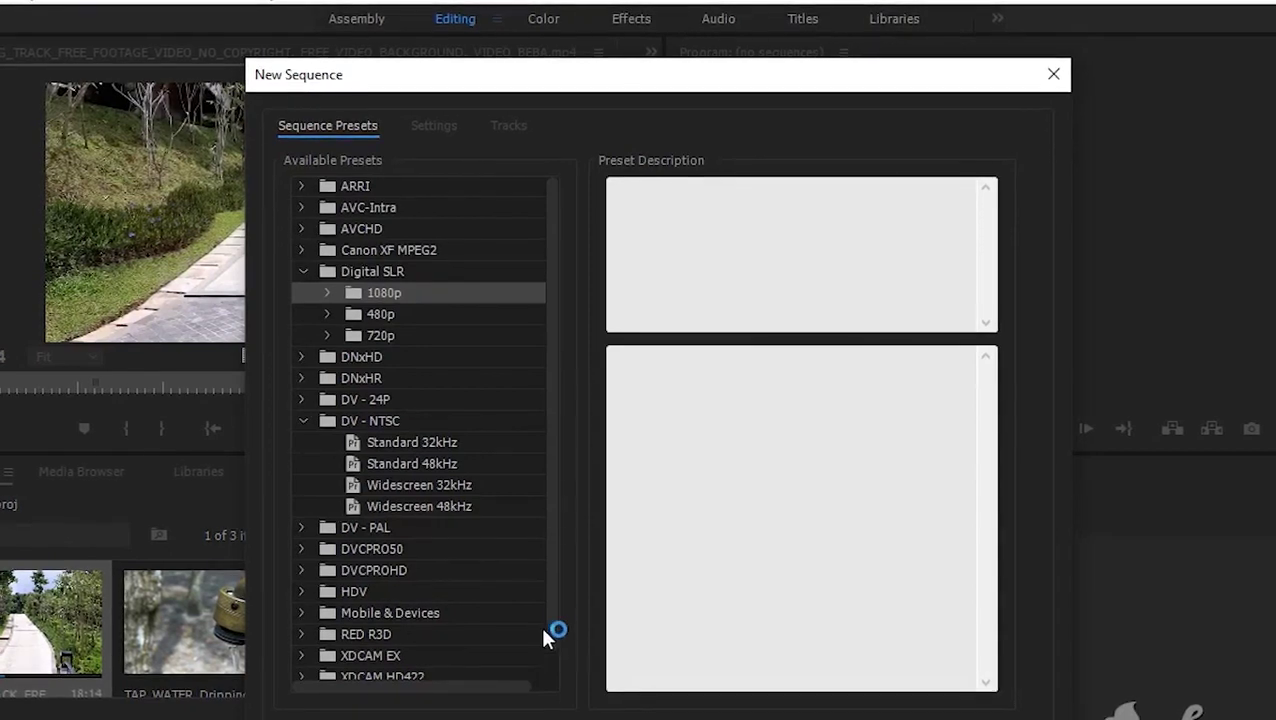
{"action": "mouse_move", "coordinate": [550, 613]}
{"action": "left_mouse_down"}
{"action": "mouse_move", "coordinate": [555, 688]}
{"action": "mouse_move", "coordinate": [562, 530]}
{"action": "left_mouse_up"}
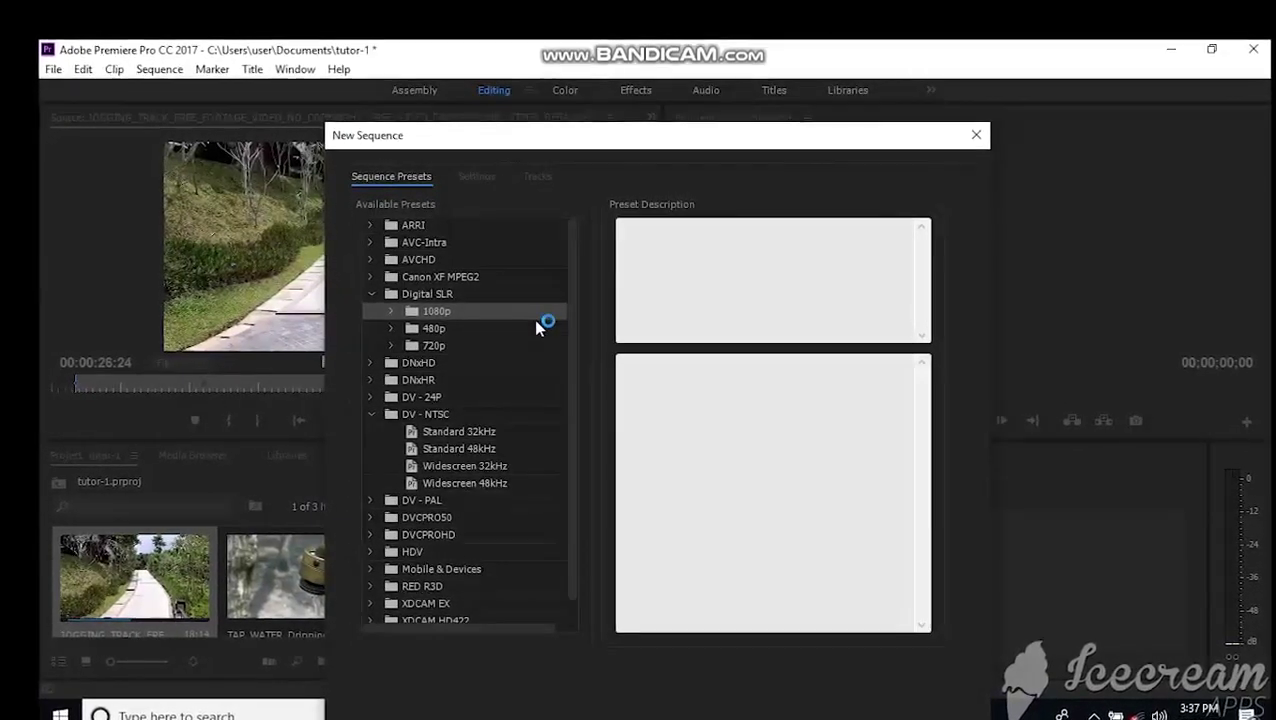
{"action": "left_click", "coordinate": [393, 311]}
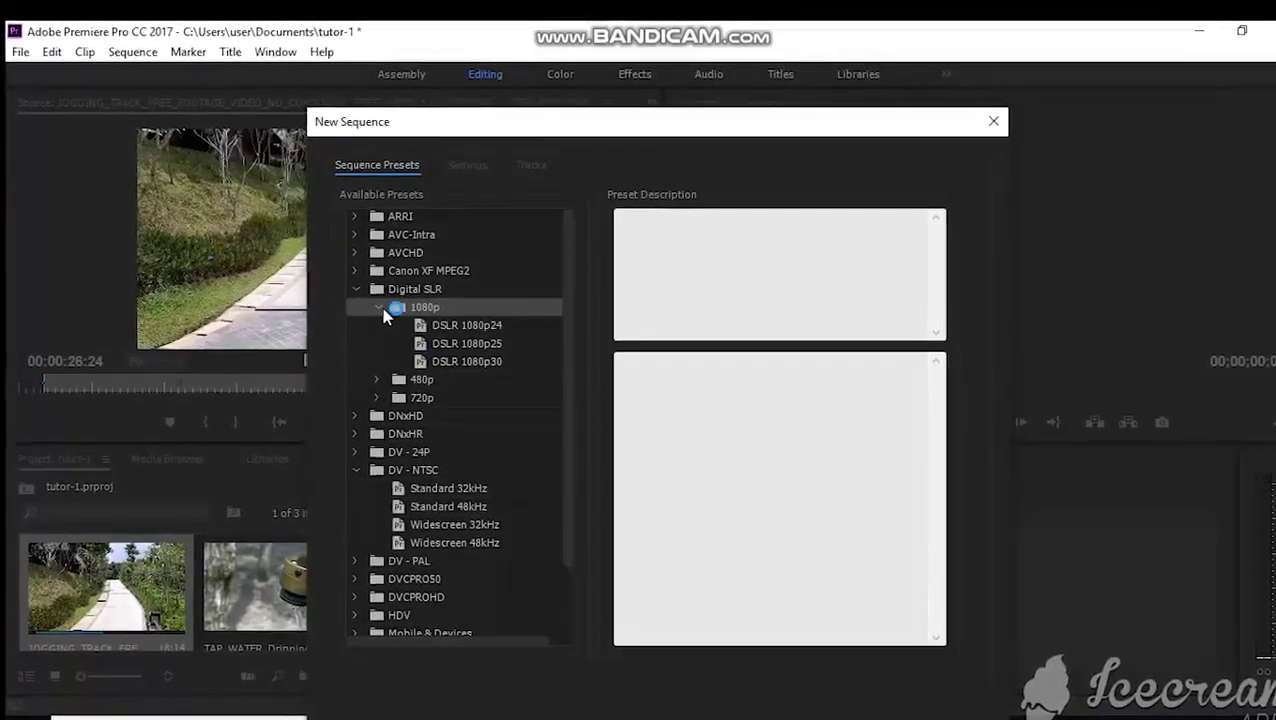
{"action": "left_click", "coordinate": [463, 327]}
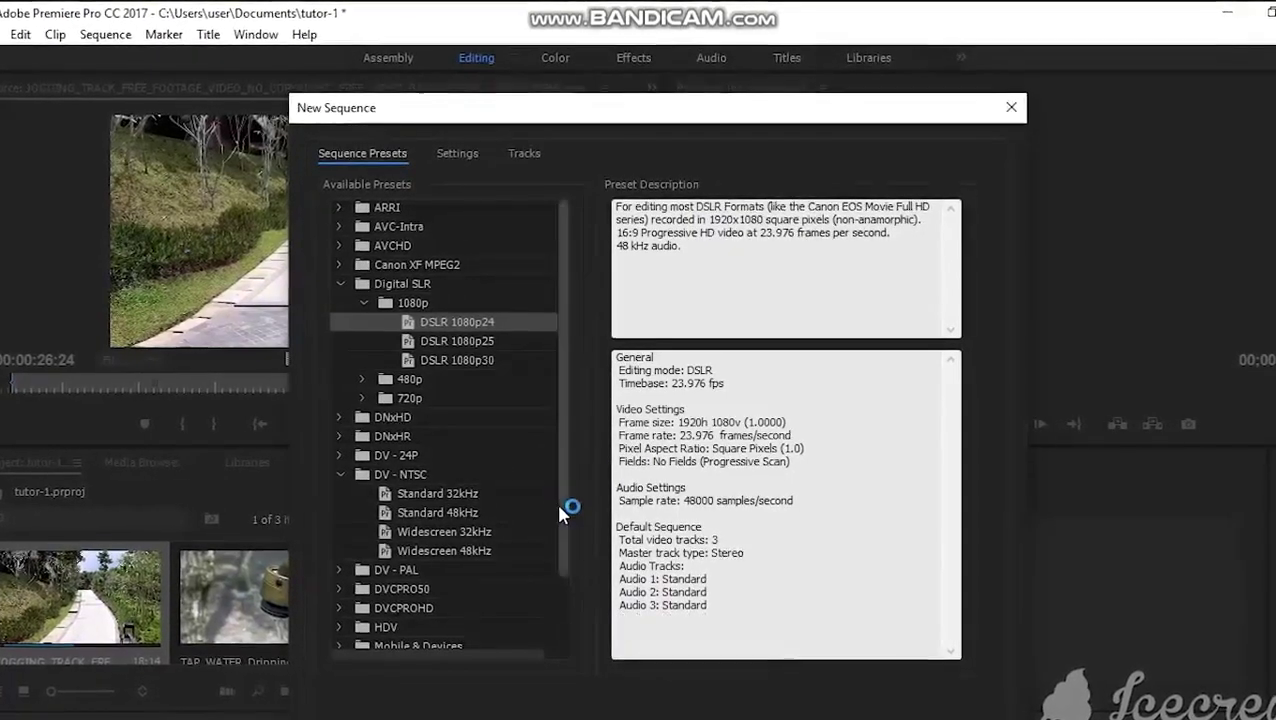
{"action": "scroll", "coordinate": [563, 512], "scroll_direction": "down", "scroll_amount": 3}
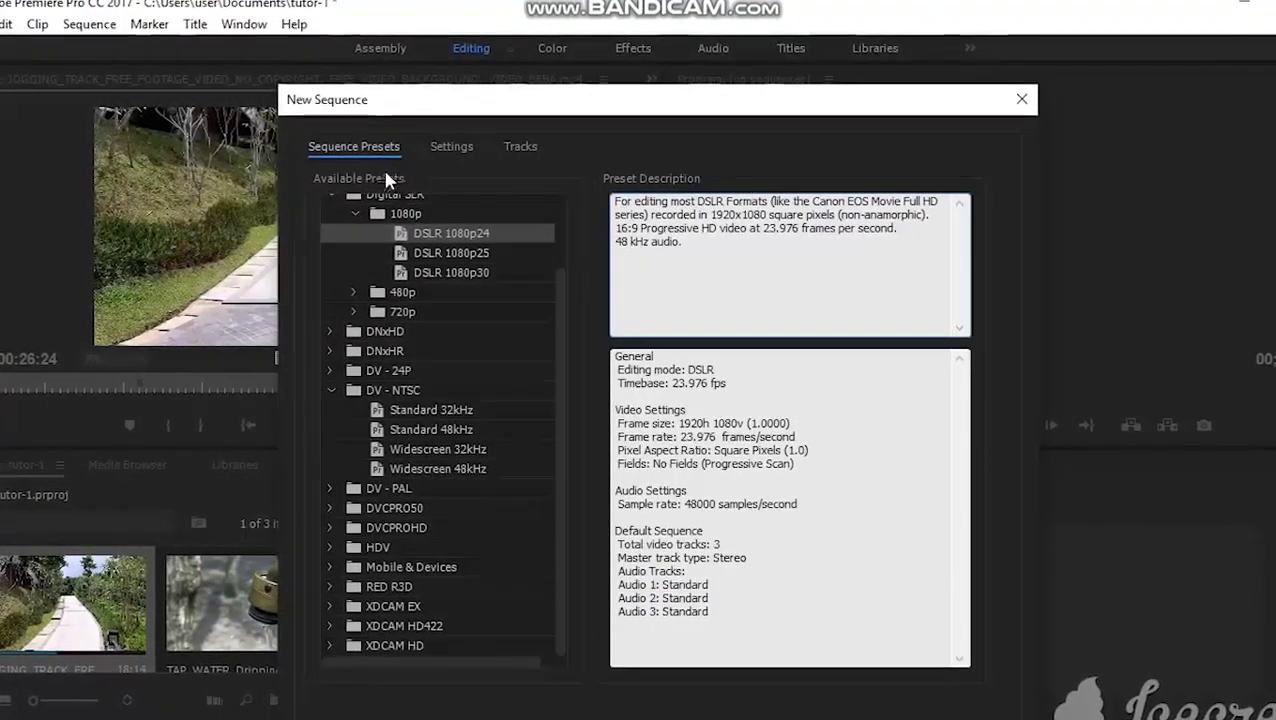
{"action": "left_click", "coordinate": [440, 147]}
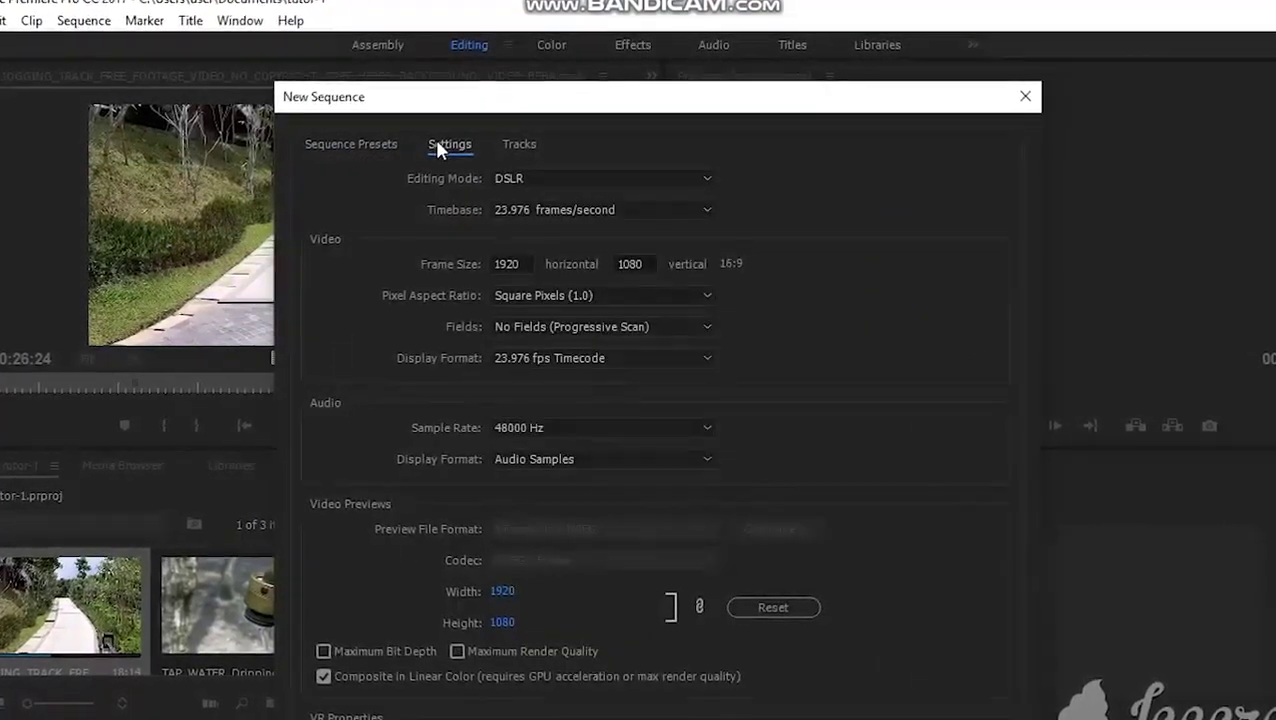
Step: Check the Tracks and Settings tabs, create Sequence 01 with V1–V3 and A1–A3, and save the project
{"action": "left_click", "coordinate": [515, 150]}
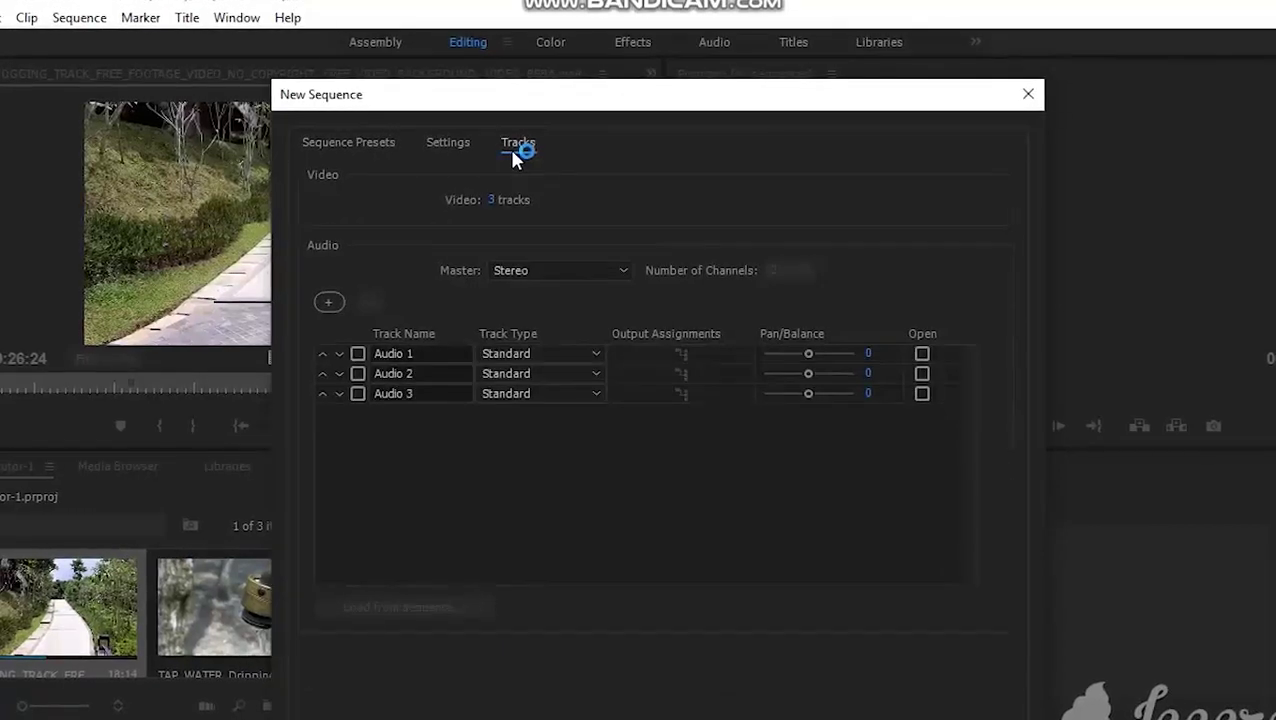
{"action": "left_click", "coordinate": [473, 152]}
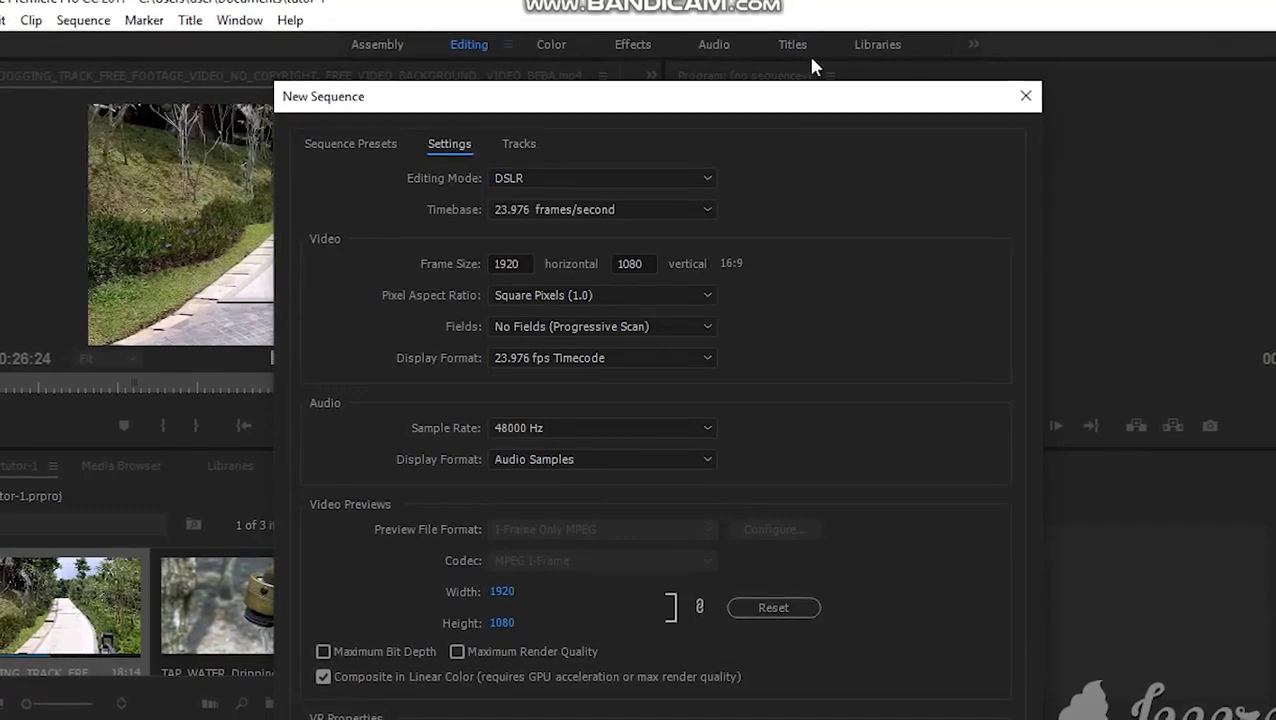
{"action": "left_click_drag", "start_coordinate": [815, 104], "coordinate": [812, 0]}
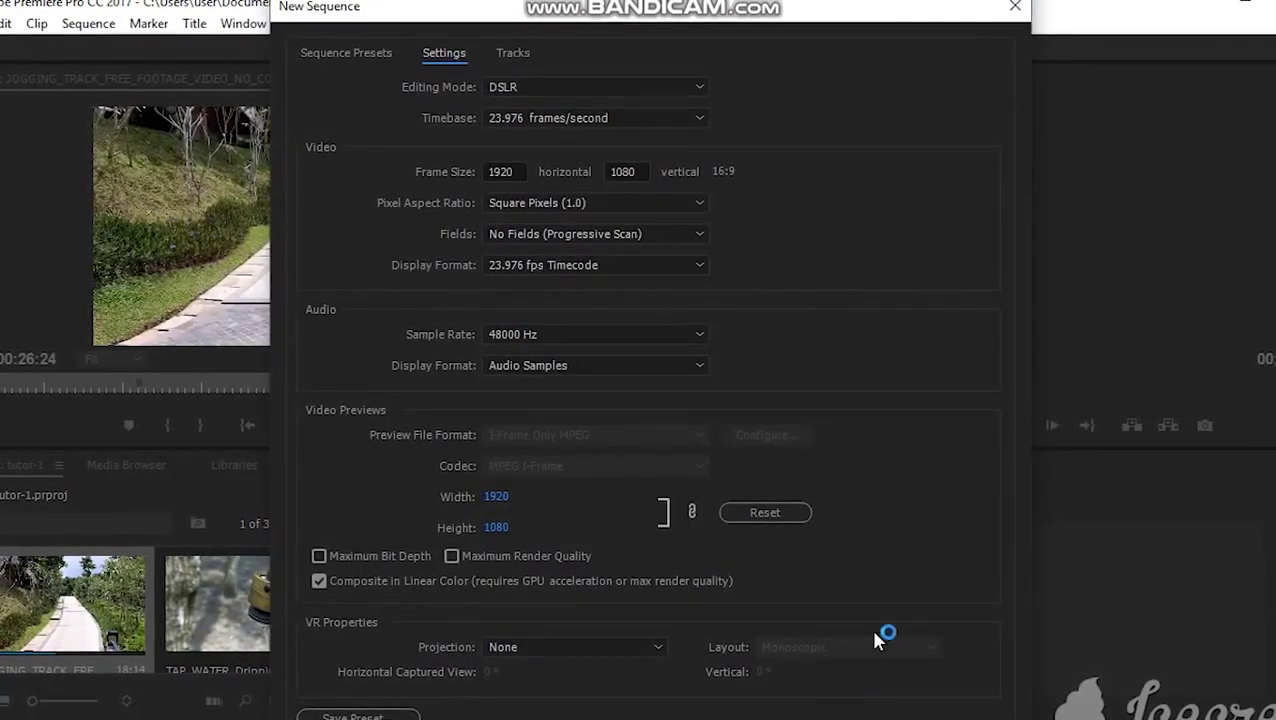
{"action": "key", "text": "Escape"}
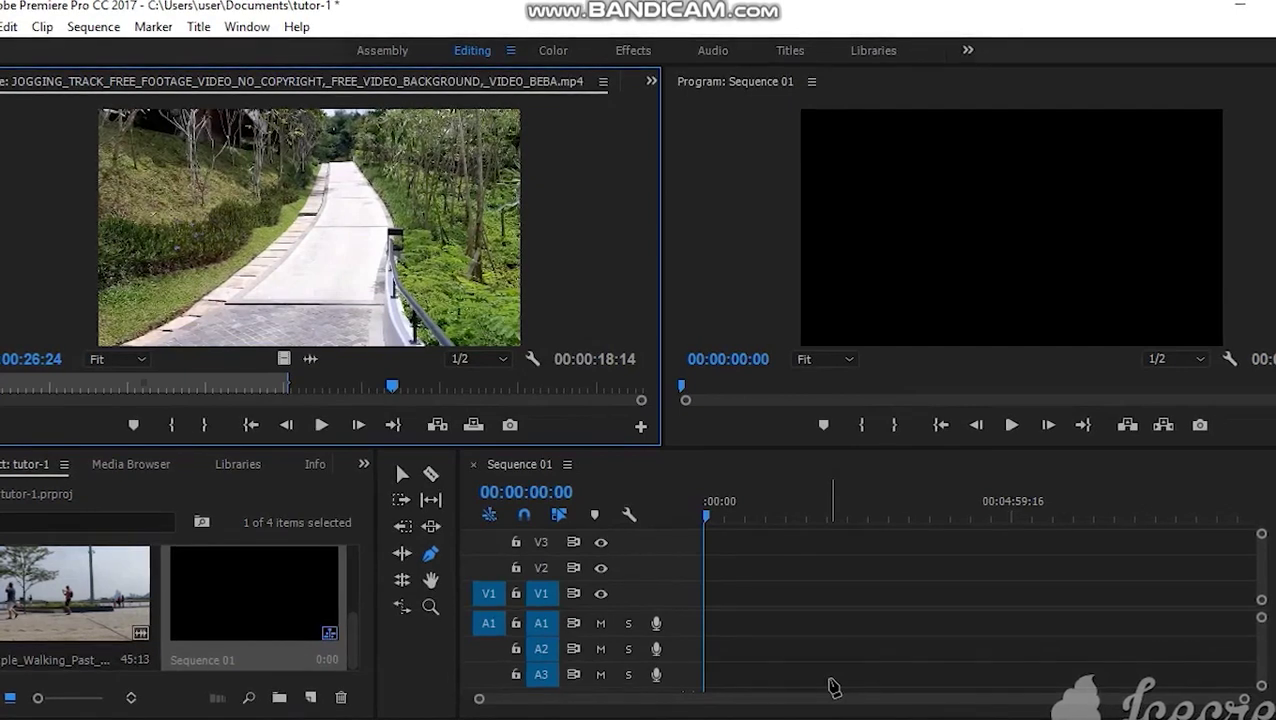
{"action": "key", "text": "ctrl+s"}
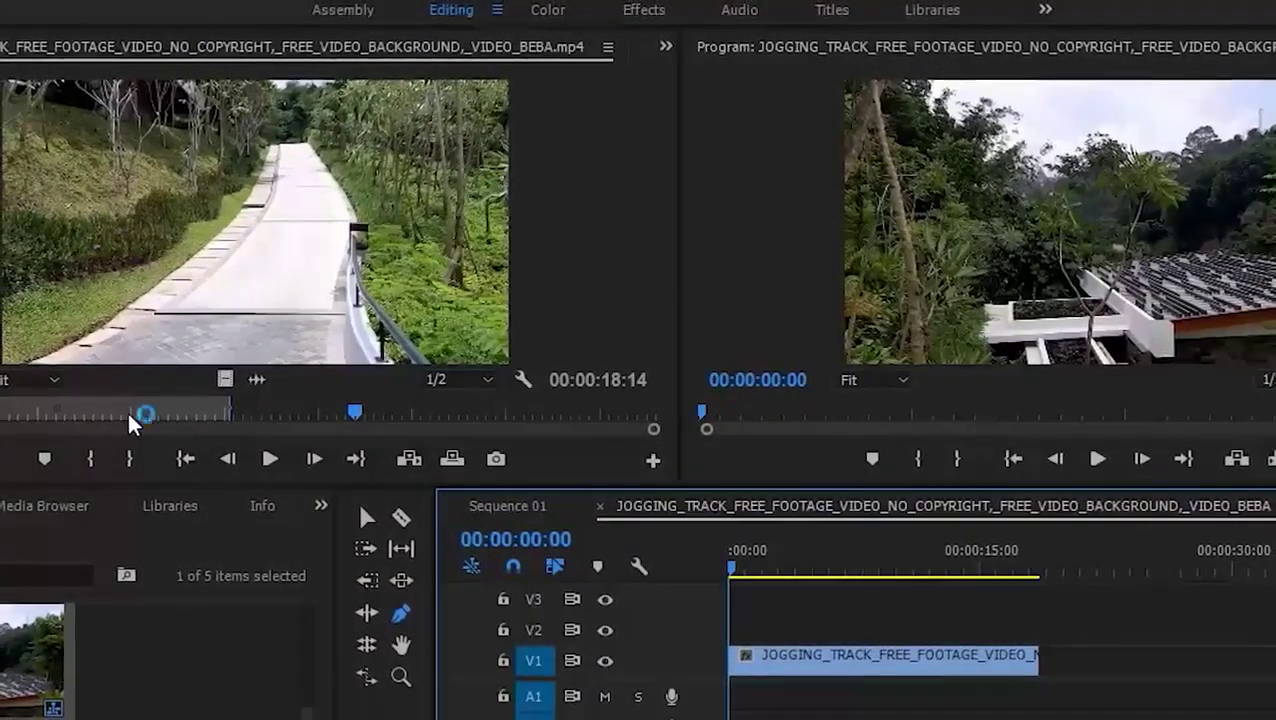
Step: Preview the jogging-track sequence through to 00:00:18:14, then return to the Source Monitor
{"action": "left_click", "coordinate": [1096, 460]}
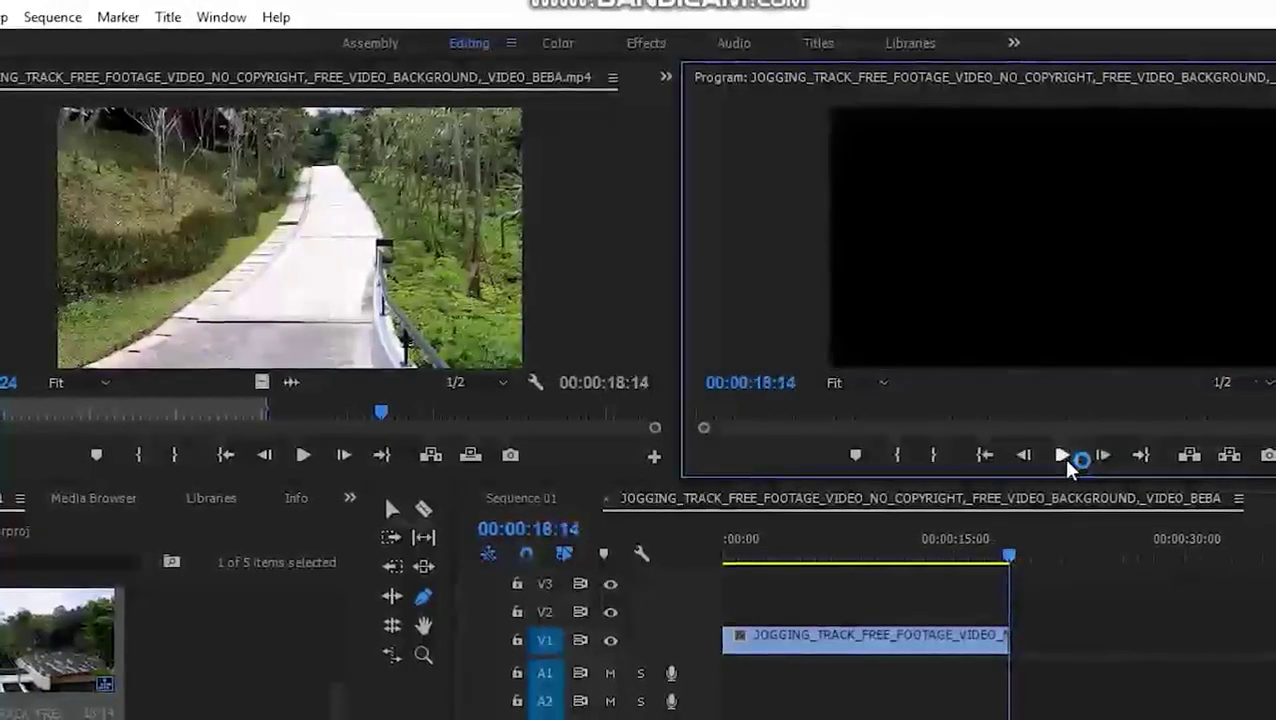
{"action": "left_click", "coordinate": [303, 383]}
Step: Place the jogging-track source clip at the sequence start on V1/A1 and preview it
{"action": "left_click_drag", "start_coordinate": [303, 383], "coordinate": [697, 637]}
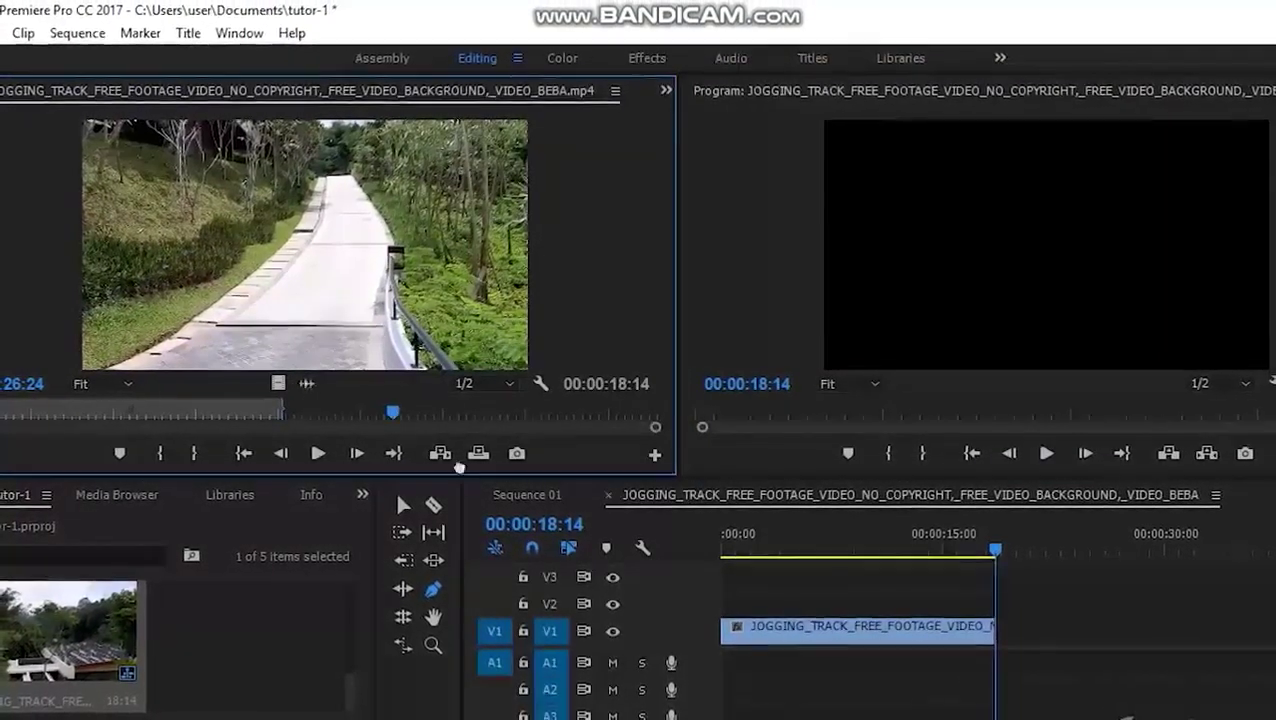
{"action": "mouse_move", "coordinate": [697, 637]}
{"action": "left_mouse_down"}
{"action": "mouse_move", "coordinate": [790, 665]}
{"action": "mouse_move", "coordinate": [727, 662]}
{"action": "left_mouse_up"}
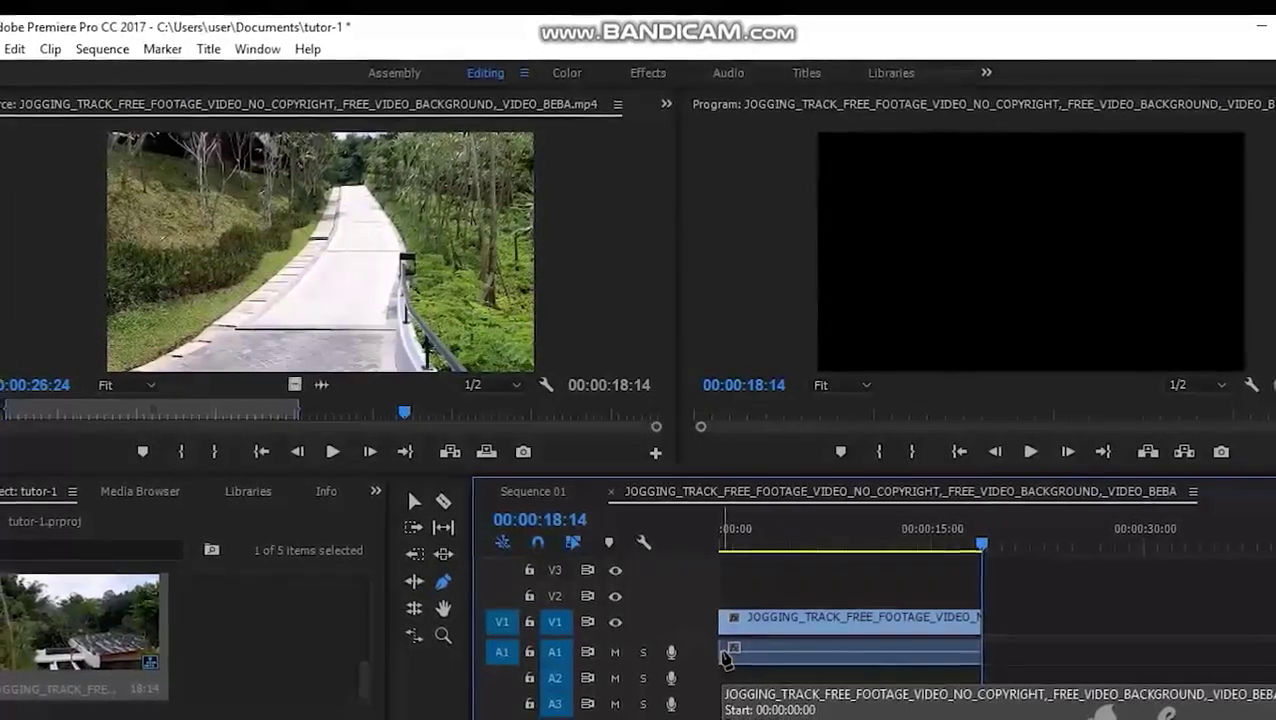
{"action": "left_click_drag", "start_coordinate": [727, 660], "coordinate": [727, 660]}
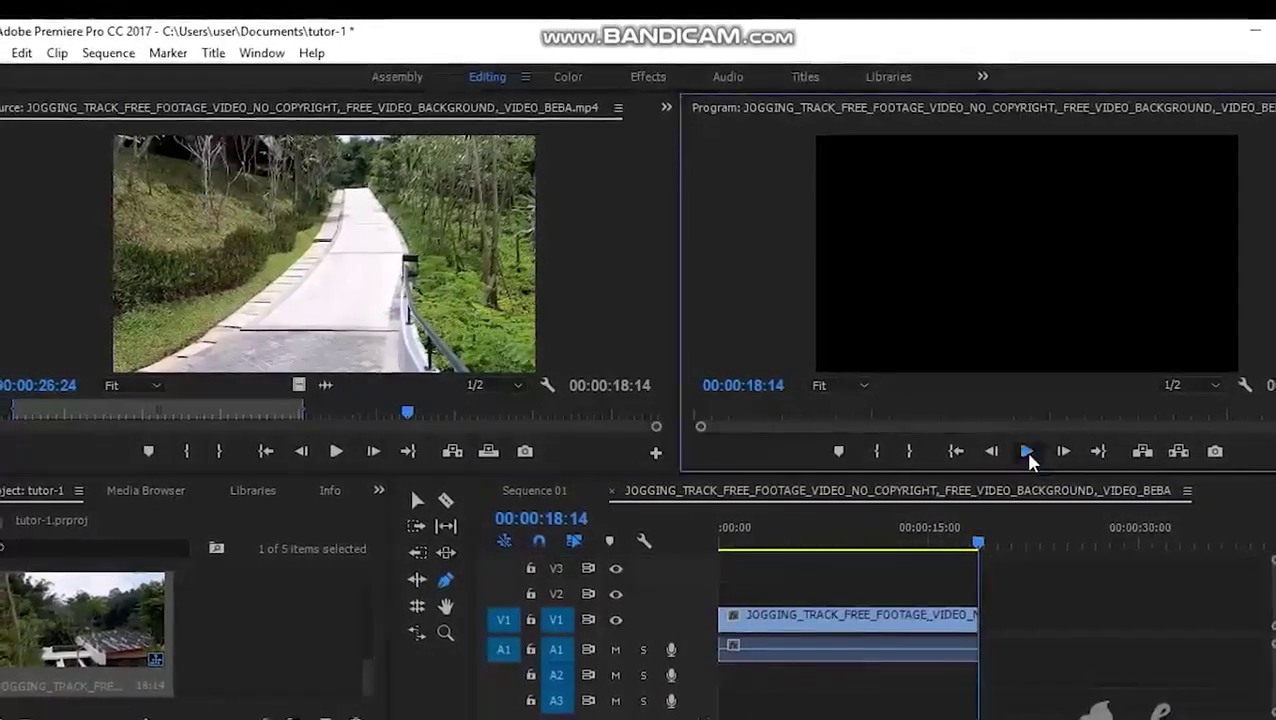
{"action": "left_click", "coordinate": [1027, 451]}
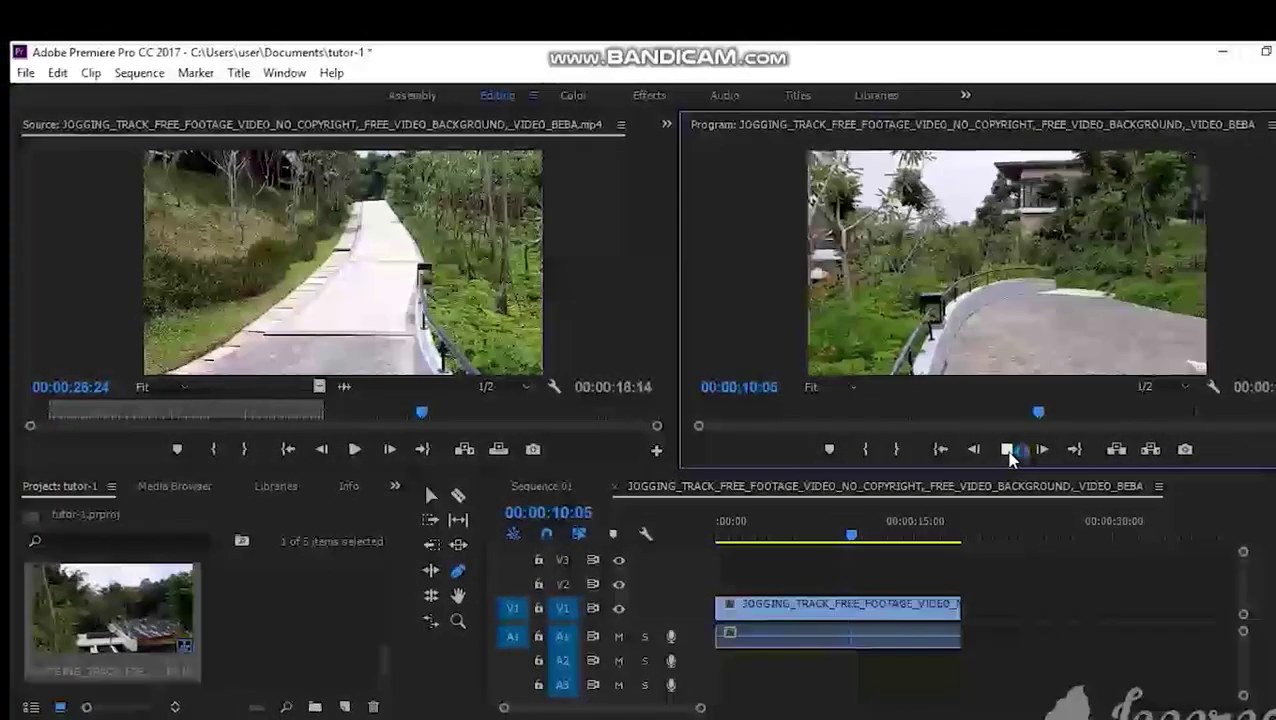
{"action": "left_click", "coordinate": [1009, 450]}
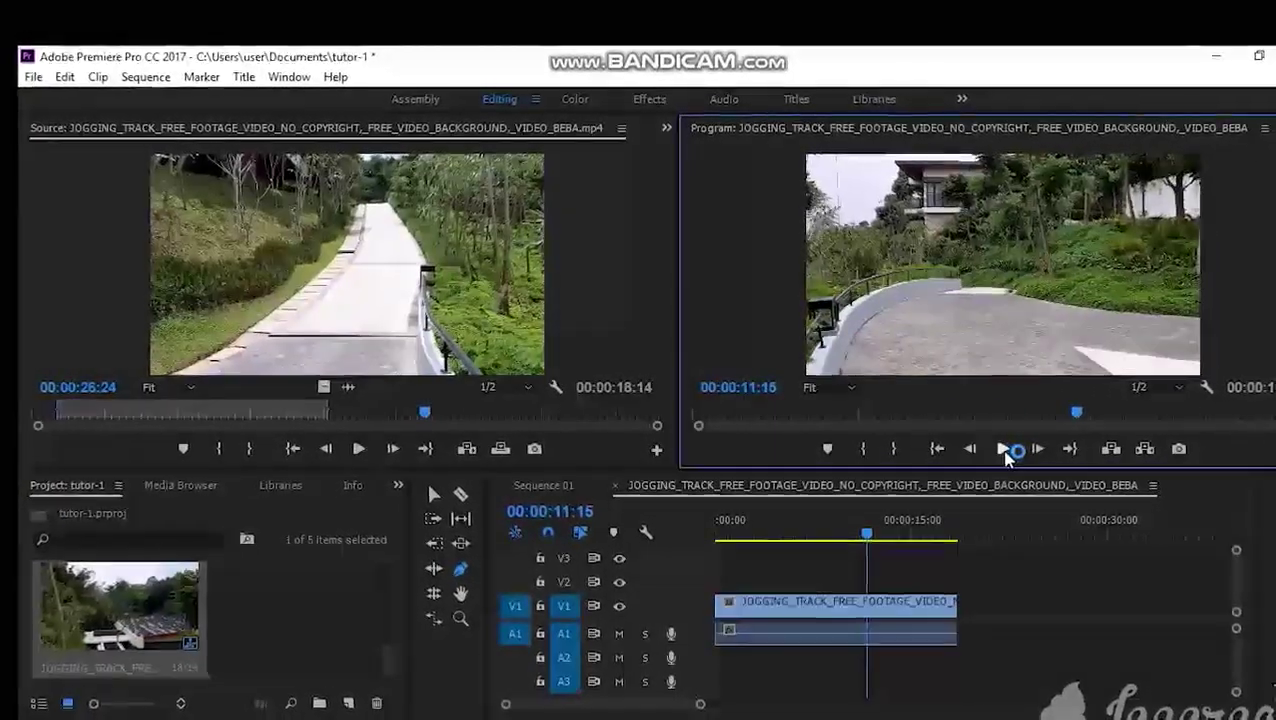
Step: Add a second copy of the jogging clip to V1 after the first, leaving a gap
{"action": "left_click", "coordinate": [472, 261]}
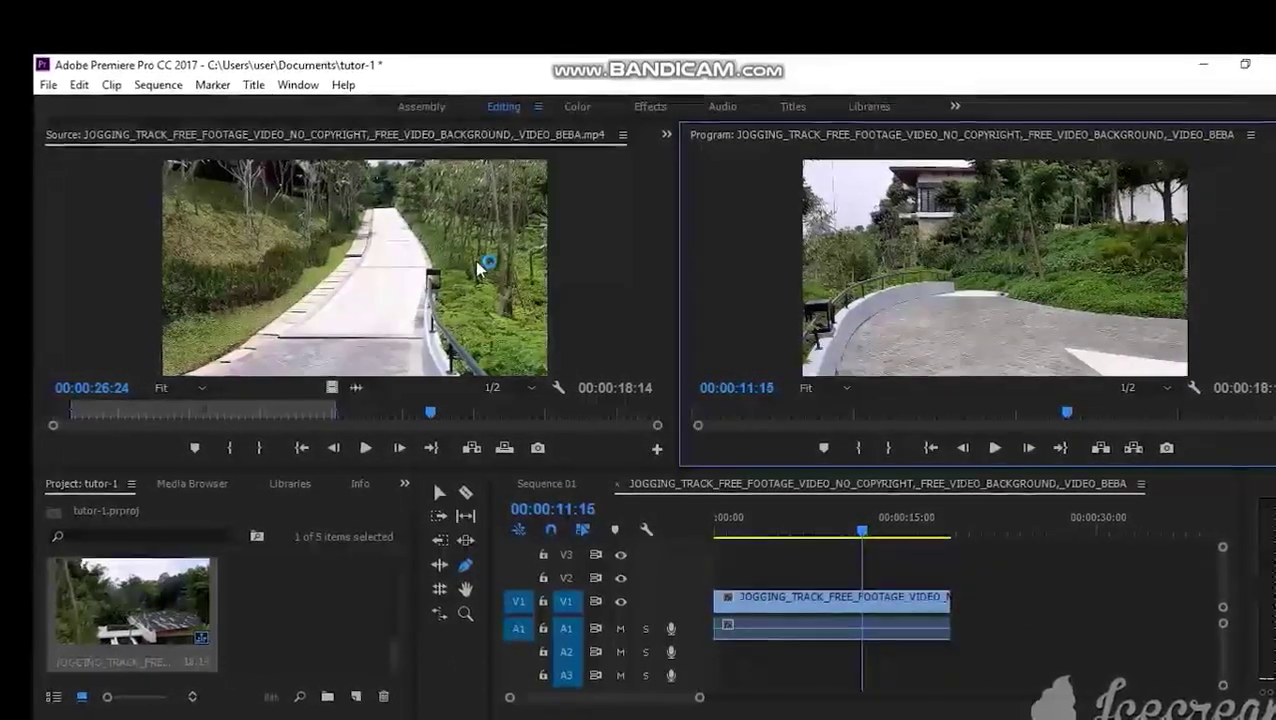
{"action": "left_click", "coordinate": [350, 254]}
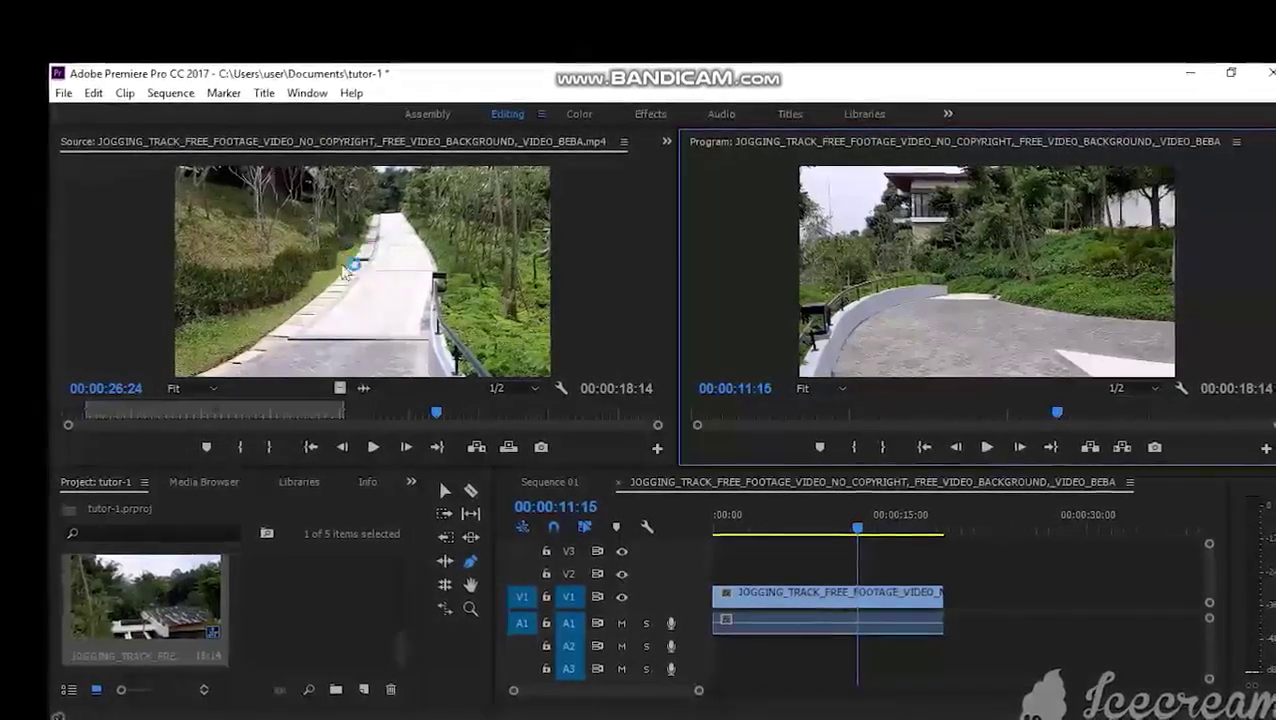
{"action": "left_click", "coordinate": [326, 190]}
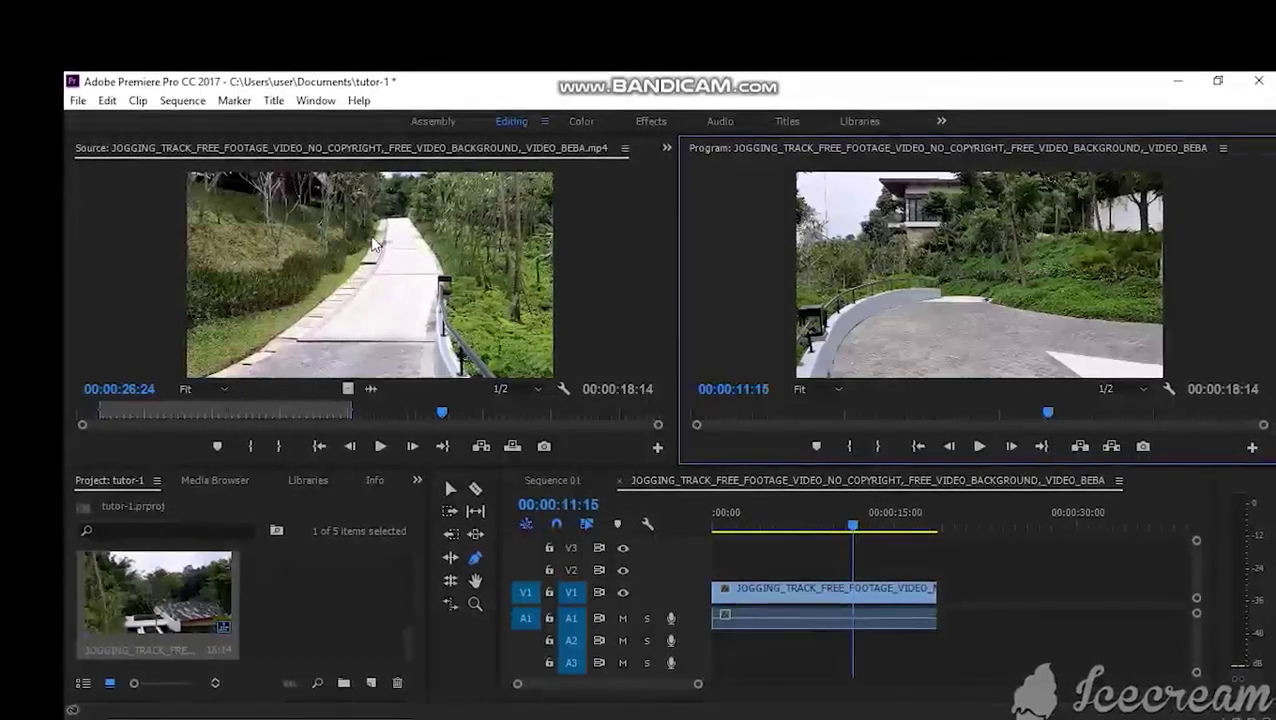
{"action": "left_click", "coordinate": [374, 242]}
{"action": "left_click_drag", "start_coordinate": [852, 432], "coordinate": [962, 602]}
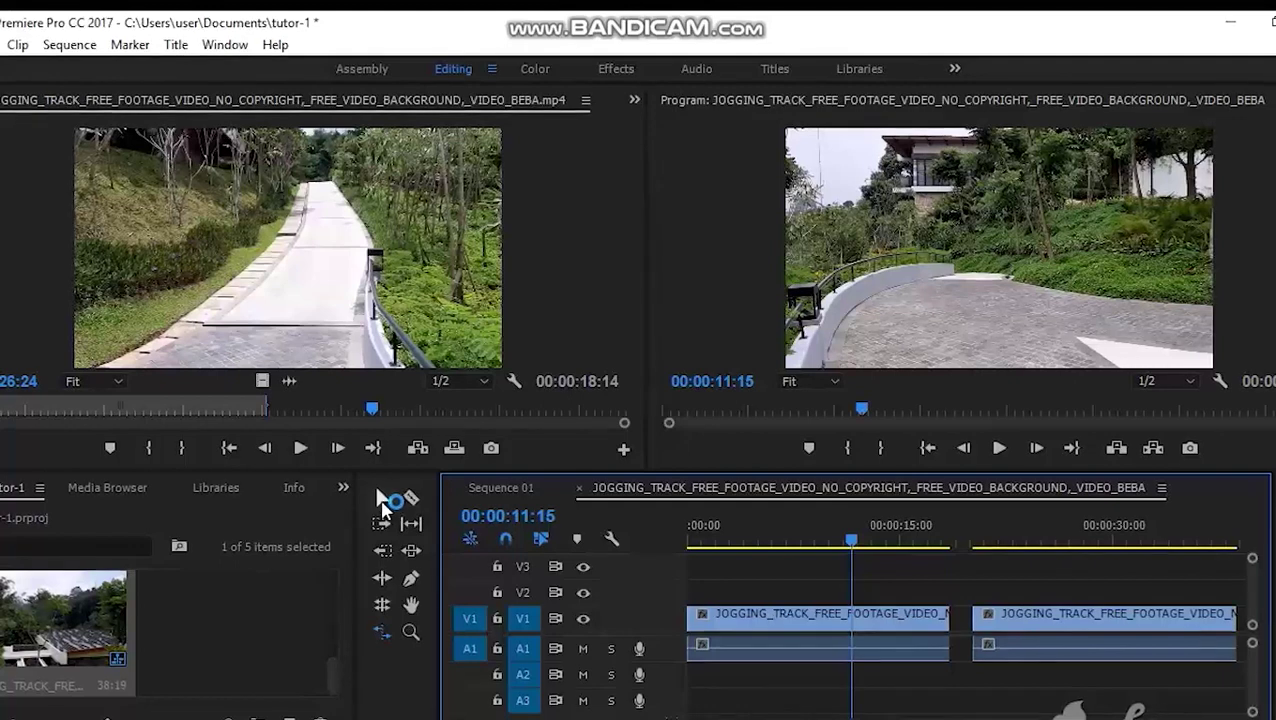
Step: With the Selection tool, slide the first V1 clip later and back to the sequence start
{"action": "left_click", "coordinate": [383, 500]}
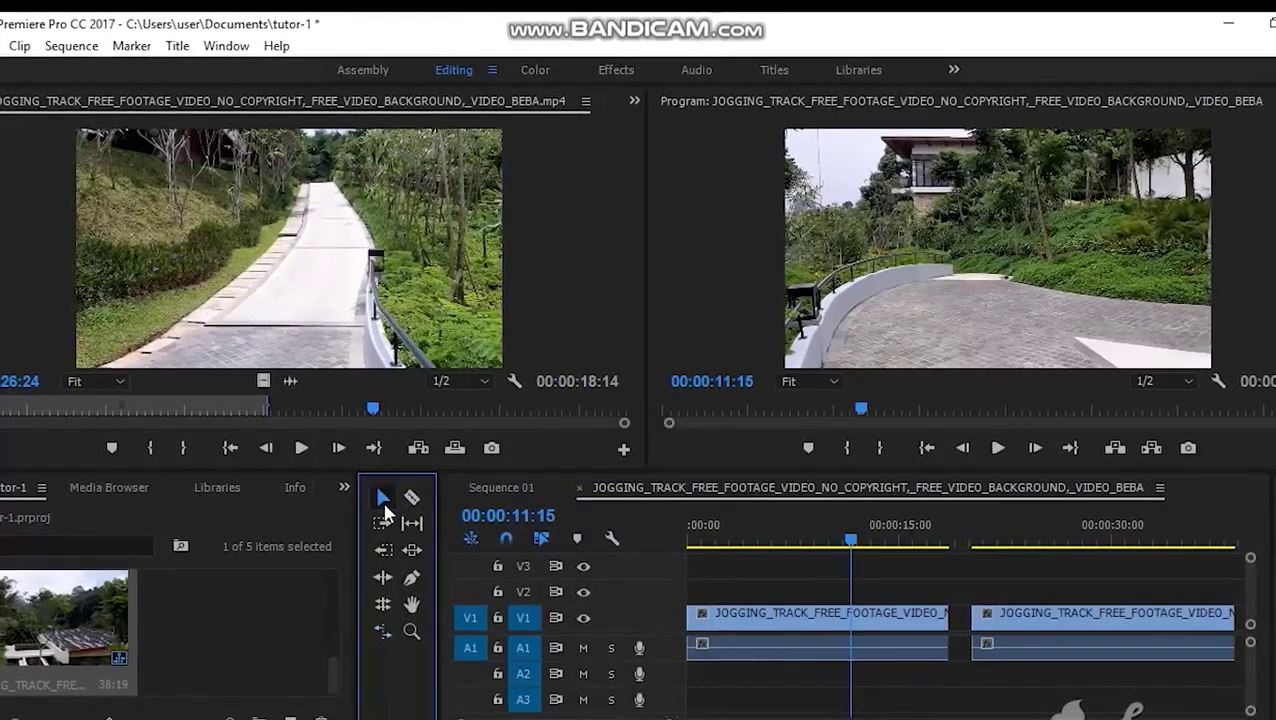
{"action": "left_click_drag", "start_coordinate": [796, 632], "coordinate": [860, 628]}
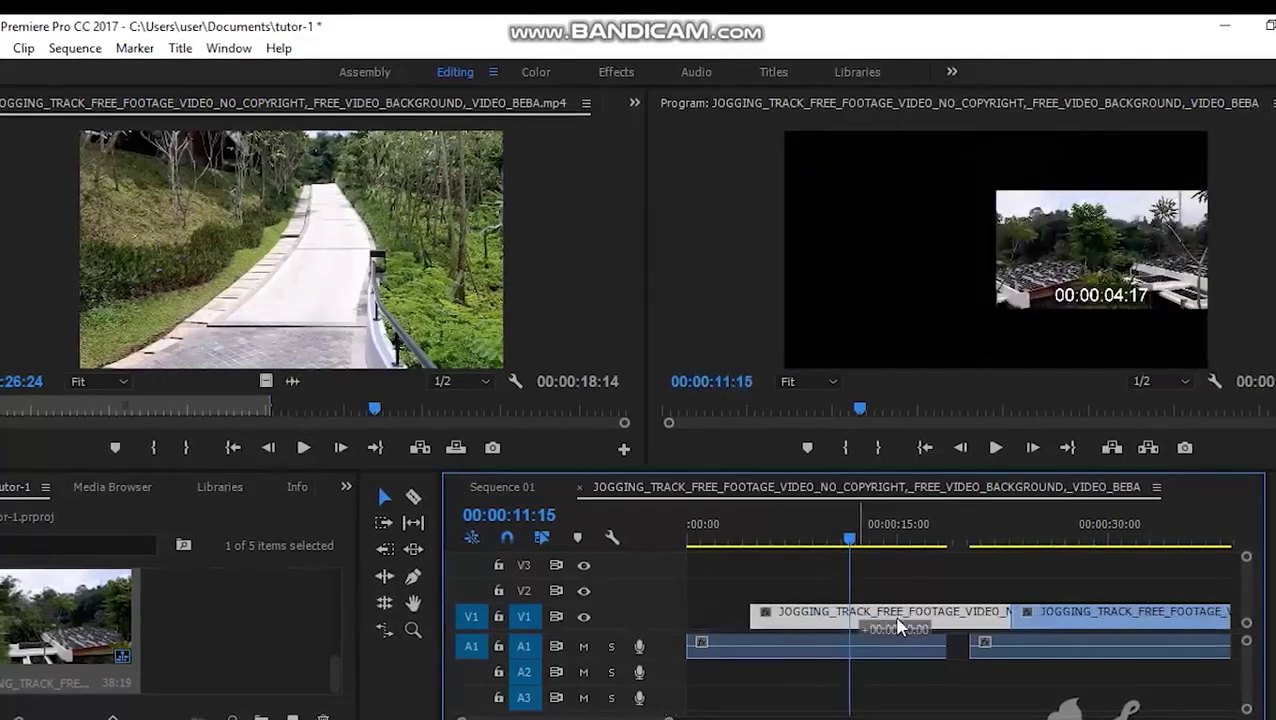
{"action": "left_click_drag", "start_coordinate": [860, 628], "coordinate": [802, 631]}
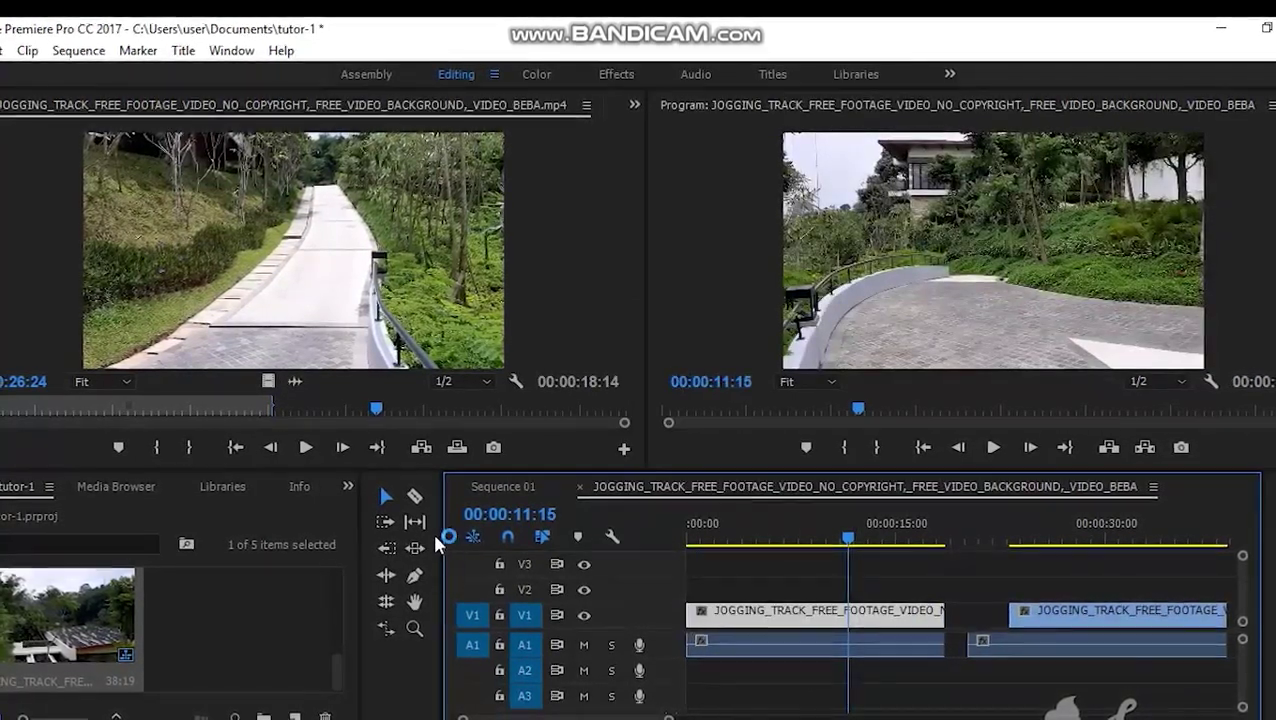
{"action": "left_click", "coordinate": [386, 512]}
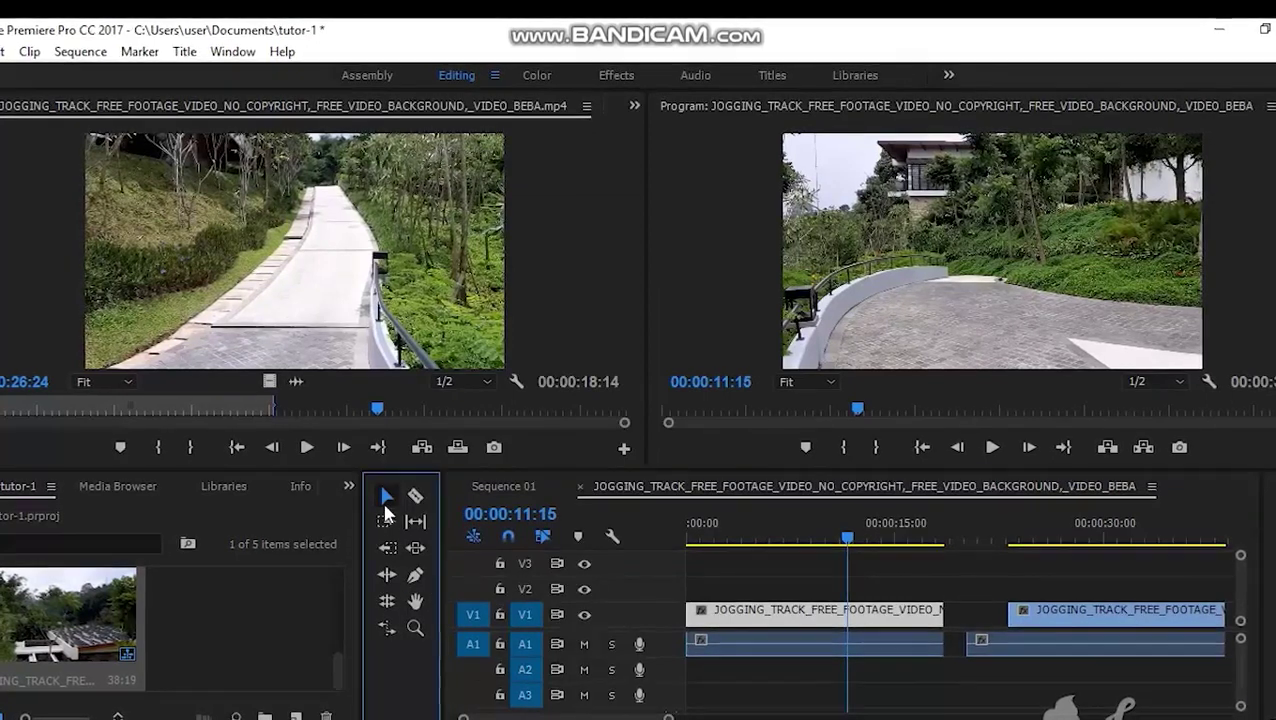
{"action": "left_click", "coordinate": [416, 574]}
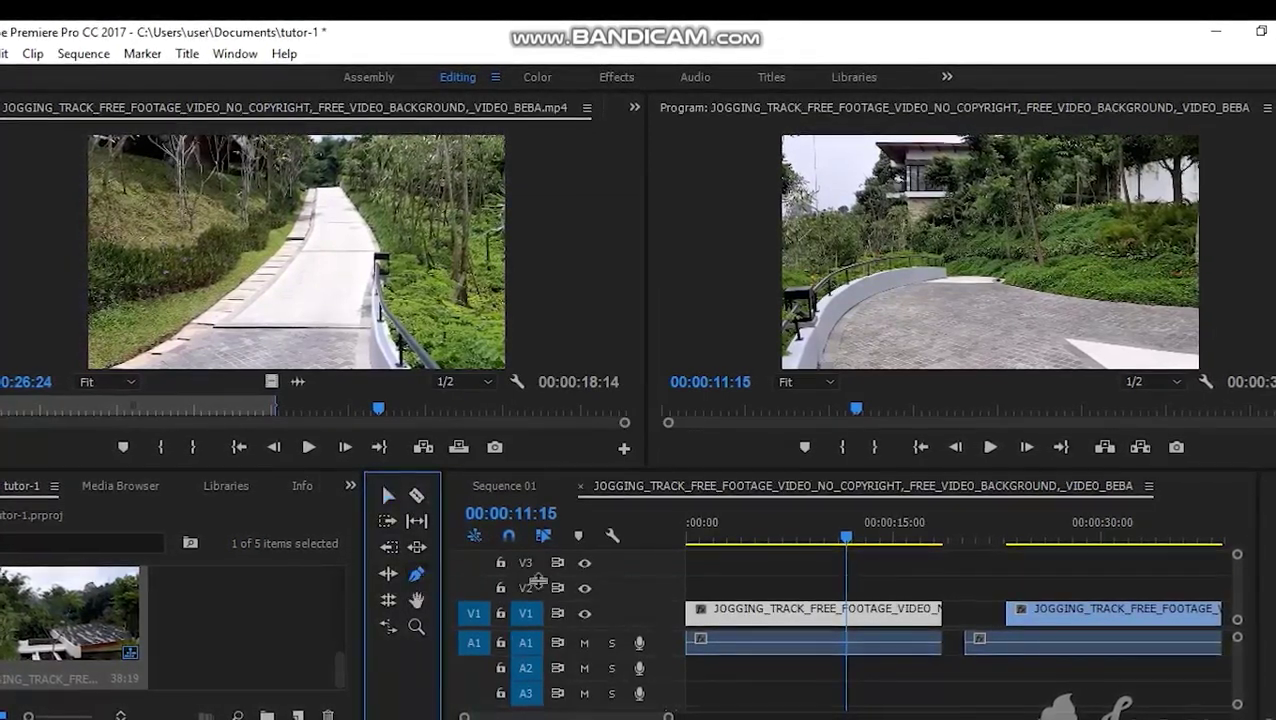
{"action": "left_click", "coordinate": [730, 619]}
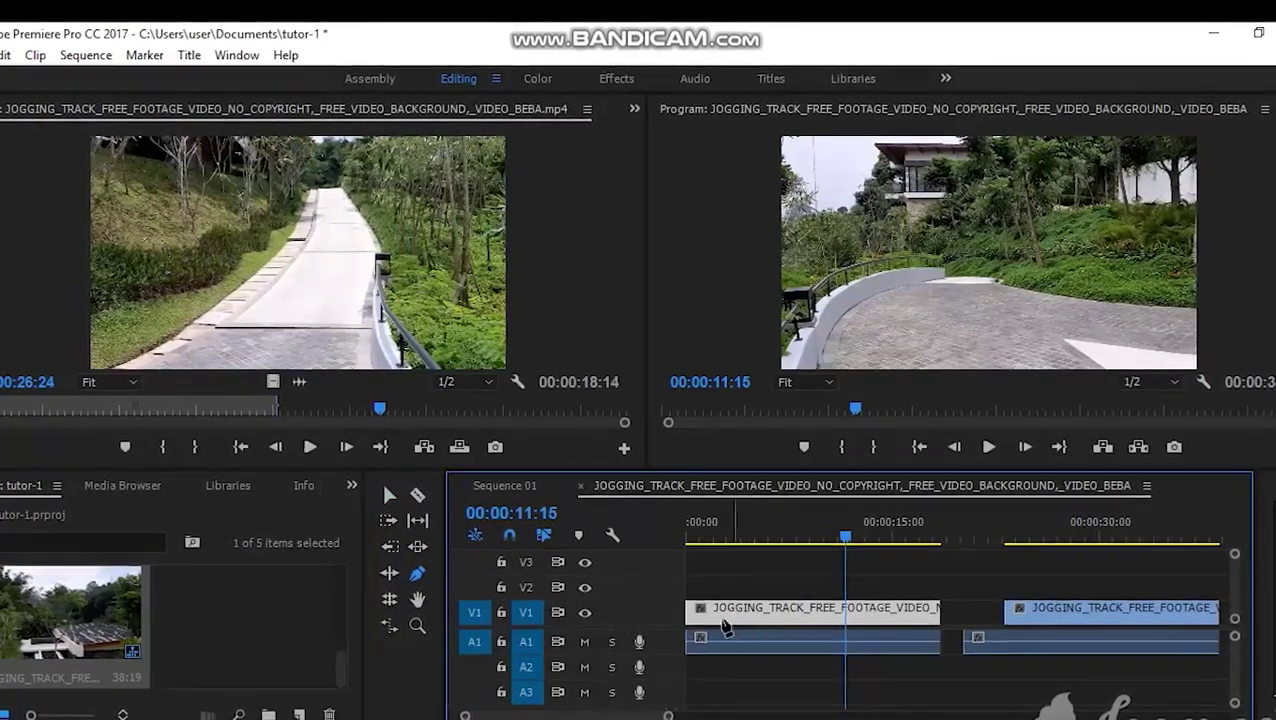
{"action": "left_click", "coordinate": [419, 601]}
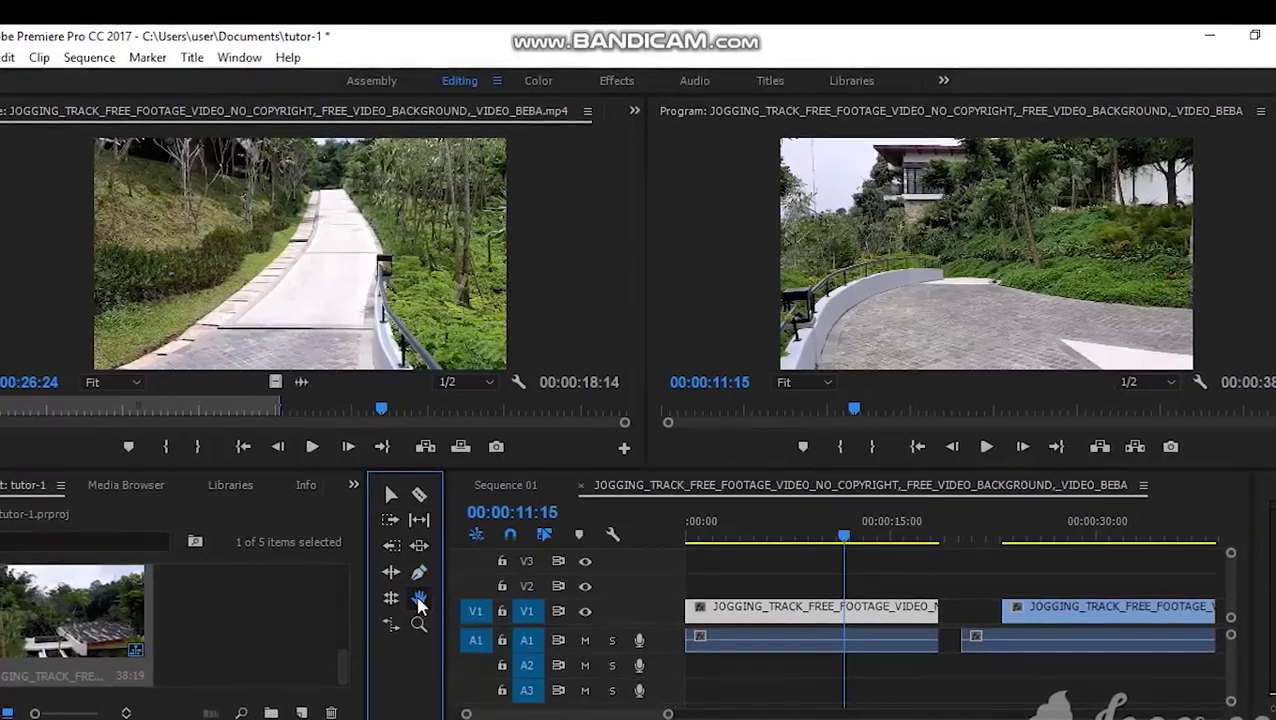
{"action": "left_click", "coordinate": [731, 612]}
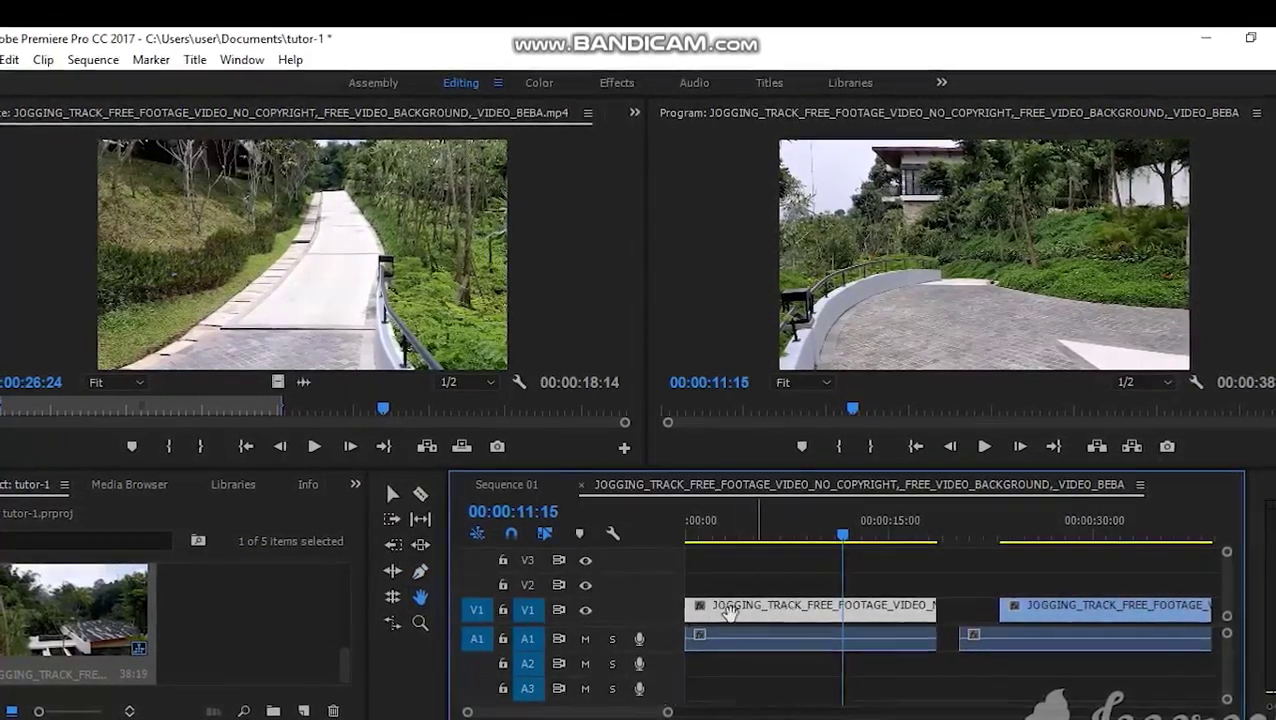
{"action": "left_click", "coordinate": [394, 500]}
{"action": "mouse_move", "coordinate": [763, 613]}
{"action": "left_mouse_down"}
{"action": "mouse_move", "coordinate": [882, 594]}
{"action": "mouse_move", "coordinate": [770, 607]}
{"action": "left_mouse_up"}
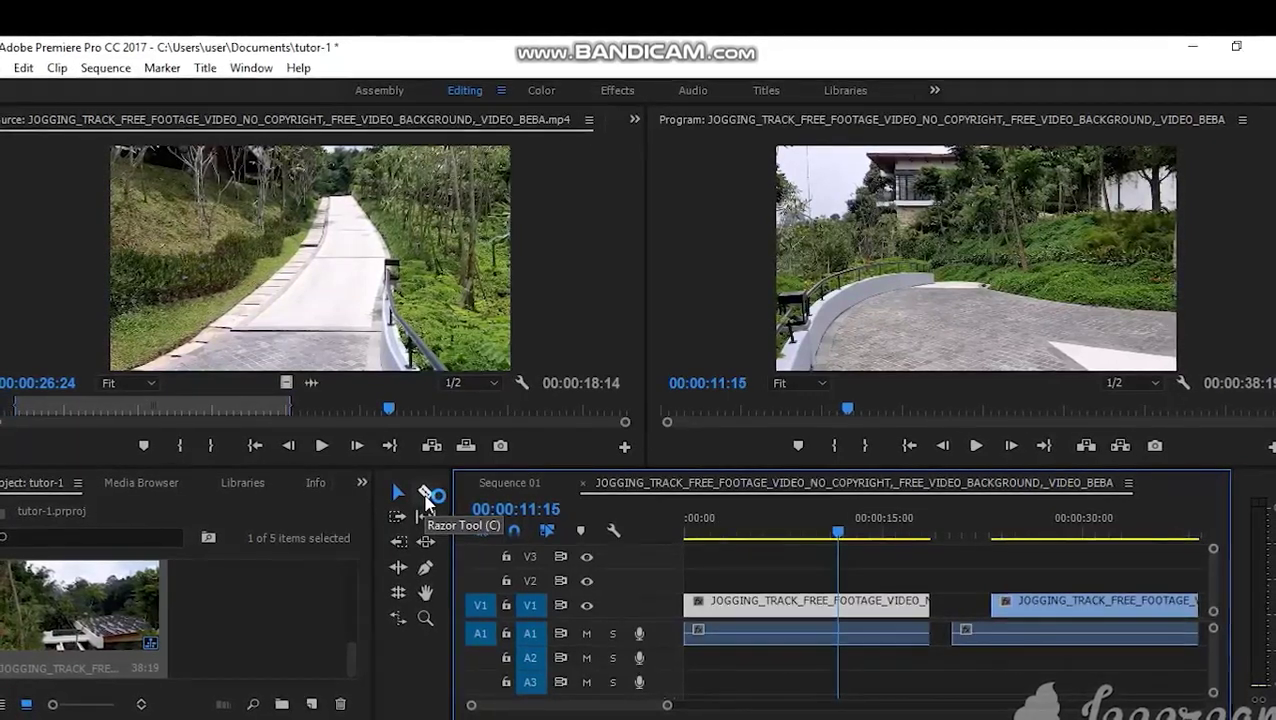
Step: Razor-cut the first V1 clip and delete its later video piece, keeping the A1 audio
{"action": "left_click", "coordinate": [426, 500]}
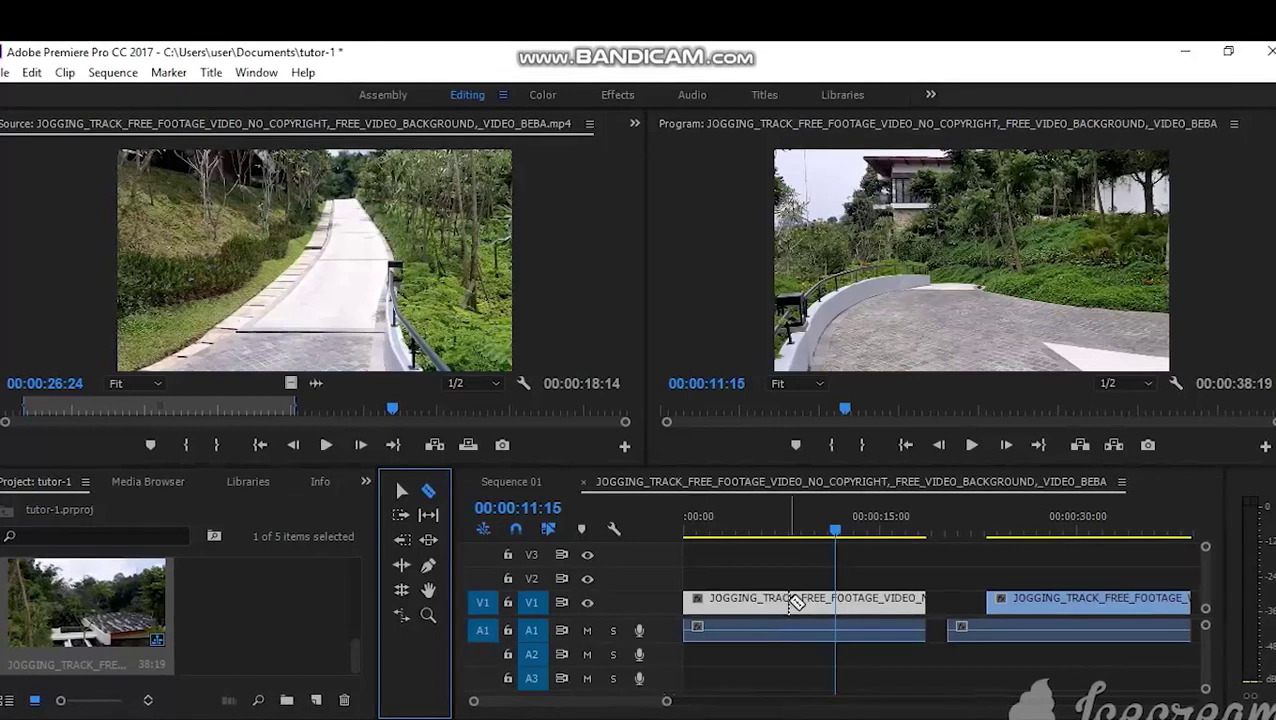
{"action": "left_click", "coordinate": [787, 600]}
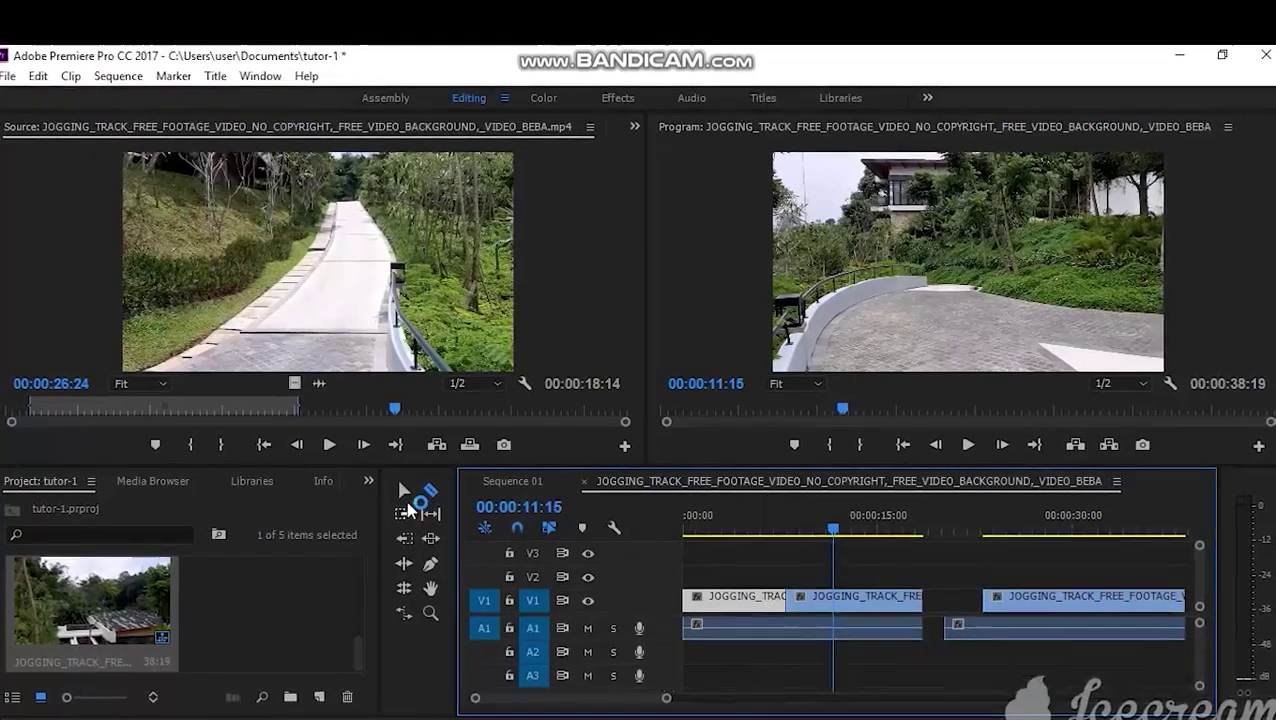
{"action": "left_click", "coordinate": [404, 490]}
{"action": "left_click", "coordinate": [816, 595]}
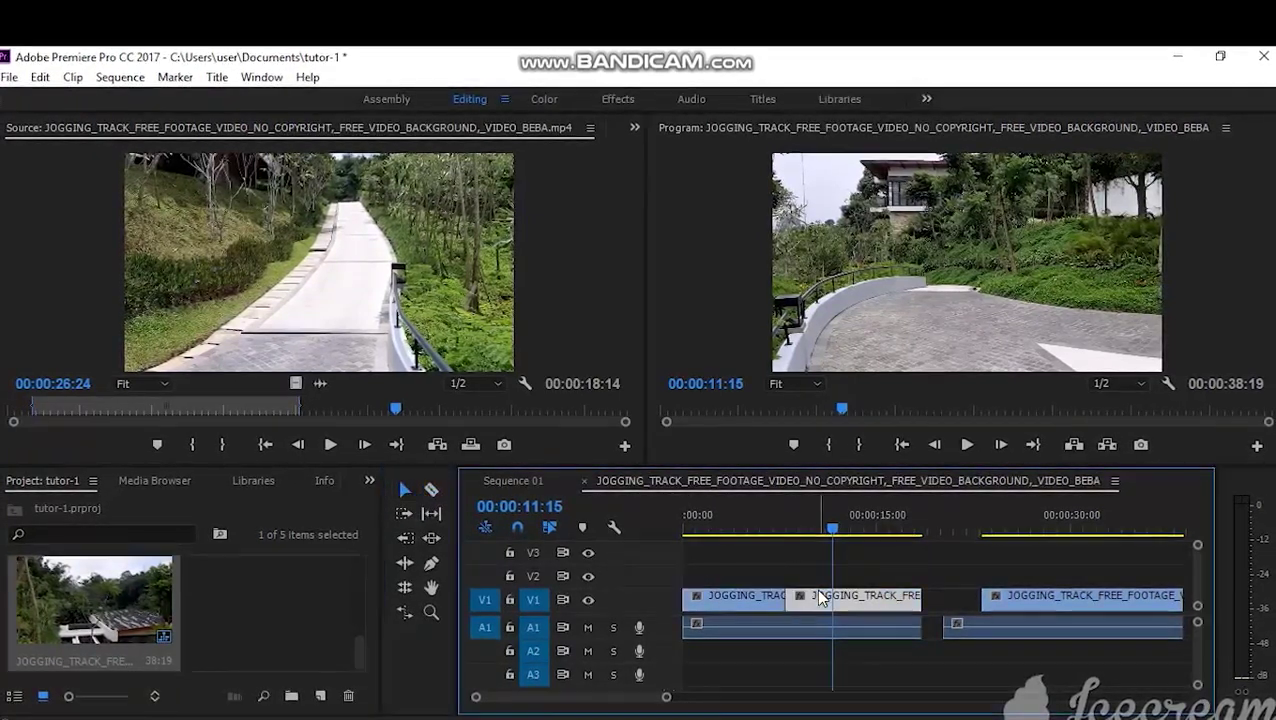
{"action": "key", "text": "Delete"}
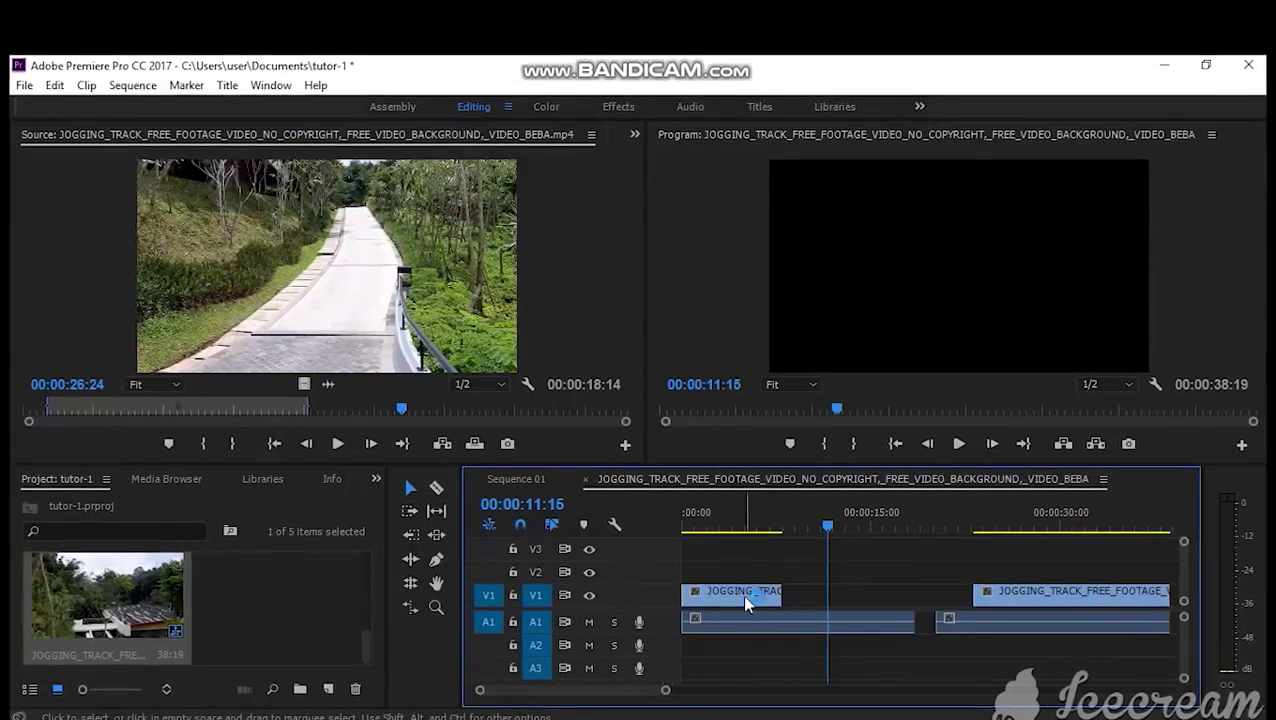
Step: Move the shortened first V1 clip about six seconds later, leaving an empty gap at the start
{"action": "left_click_drag", "start_coordinate": [743, 593], "coordinate": [836, 597]}
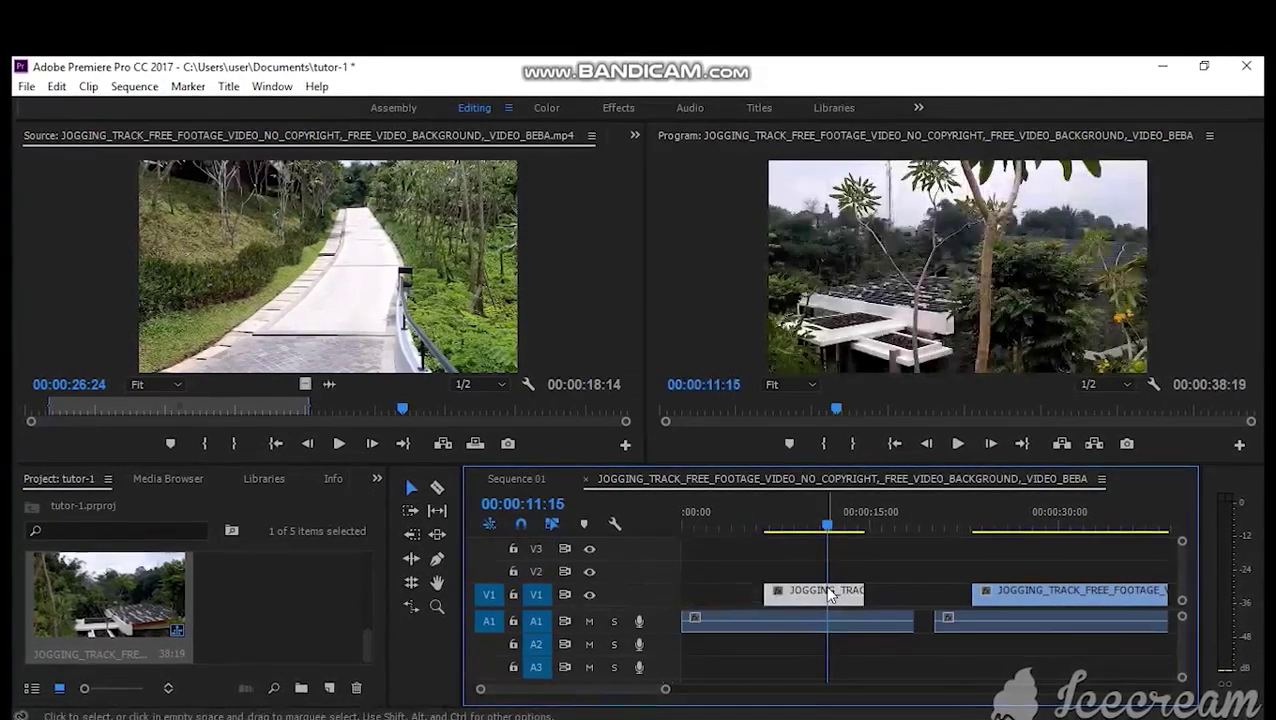
{"action": "left_click", "coordinate": [889, 593]}
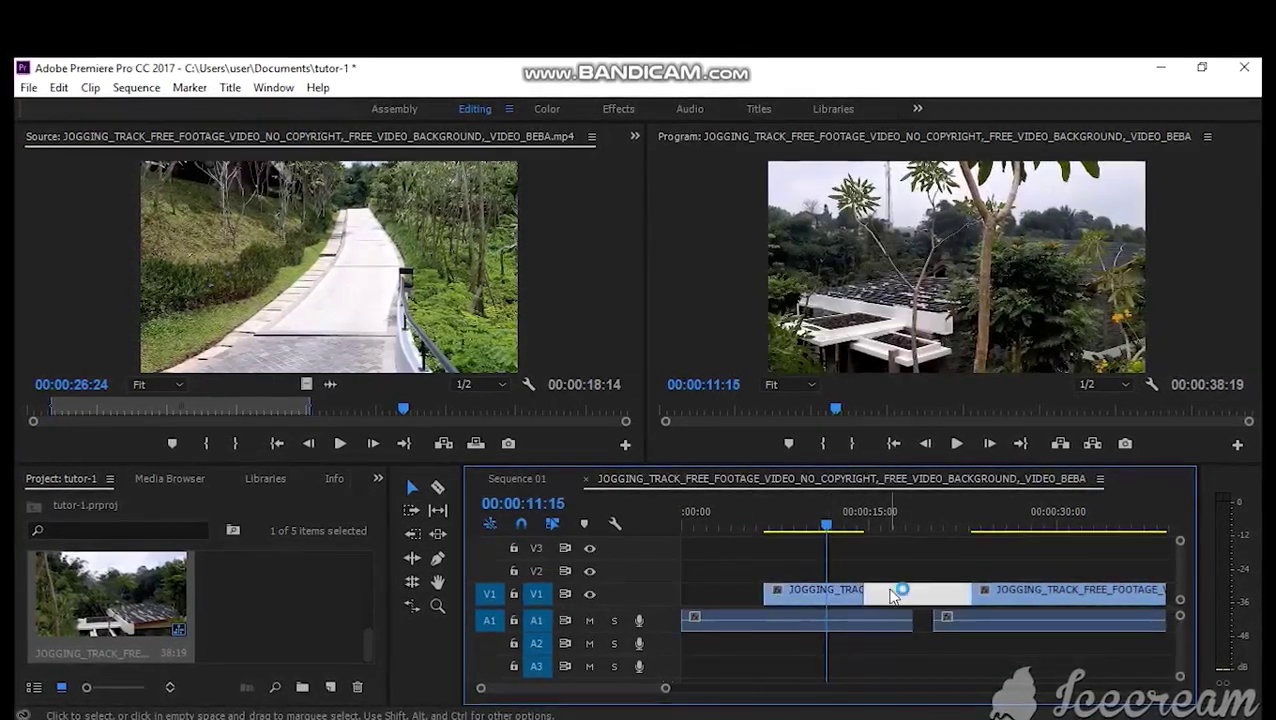
{"action": "left_click", "coordinate": [806, 578]}
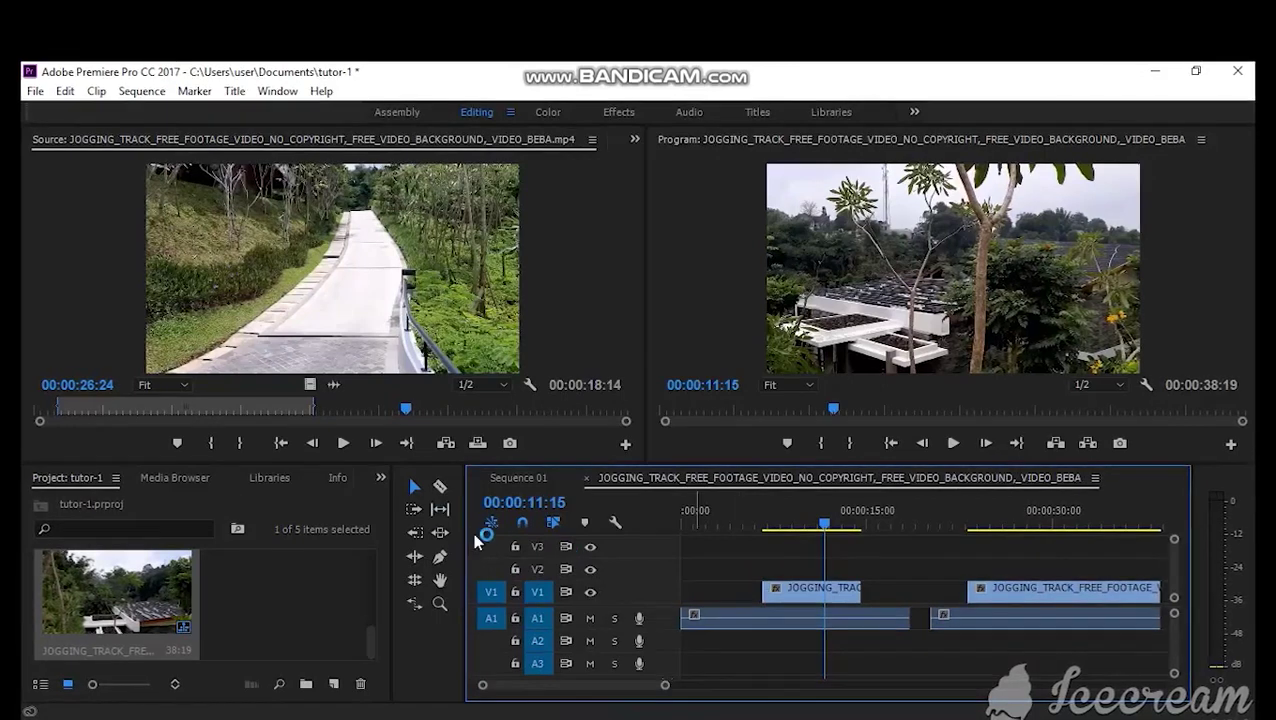
{"action": "left_click", "coordinate": [415, 512]}
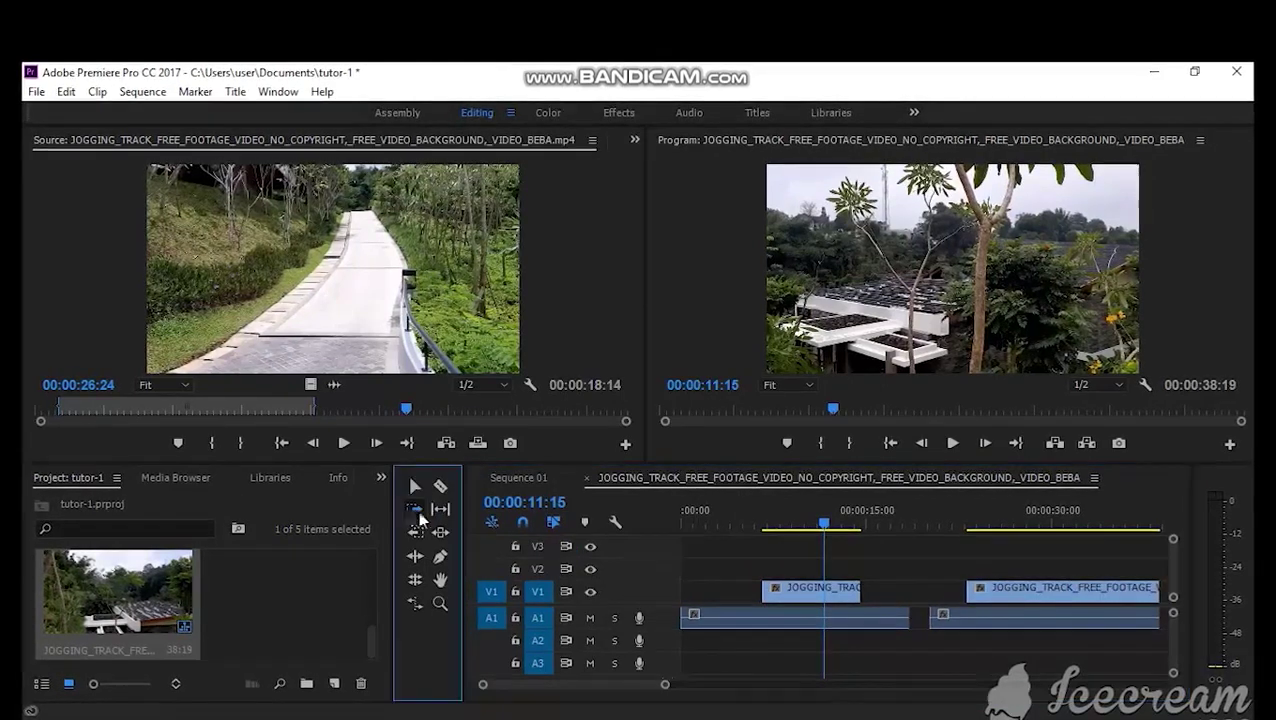
Step: Select all clips to the right of a point with Track Select Forward, then scroll the timeline
{"action": "left_click", "coordinate": [704, 593]}
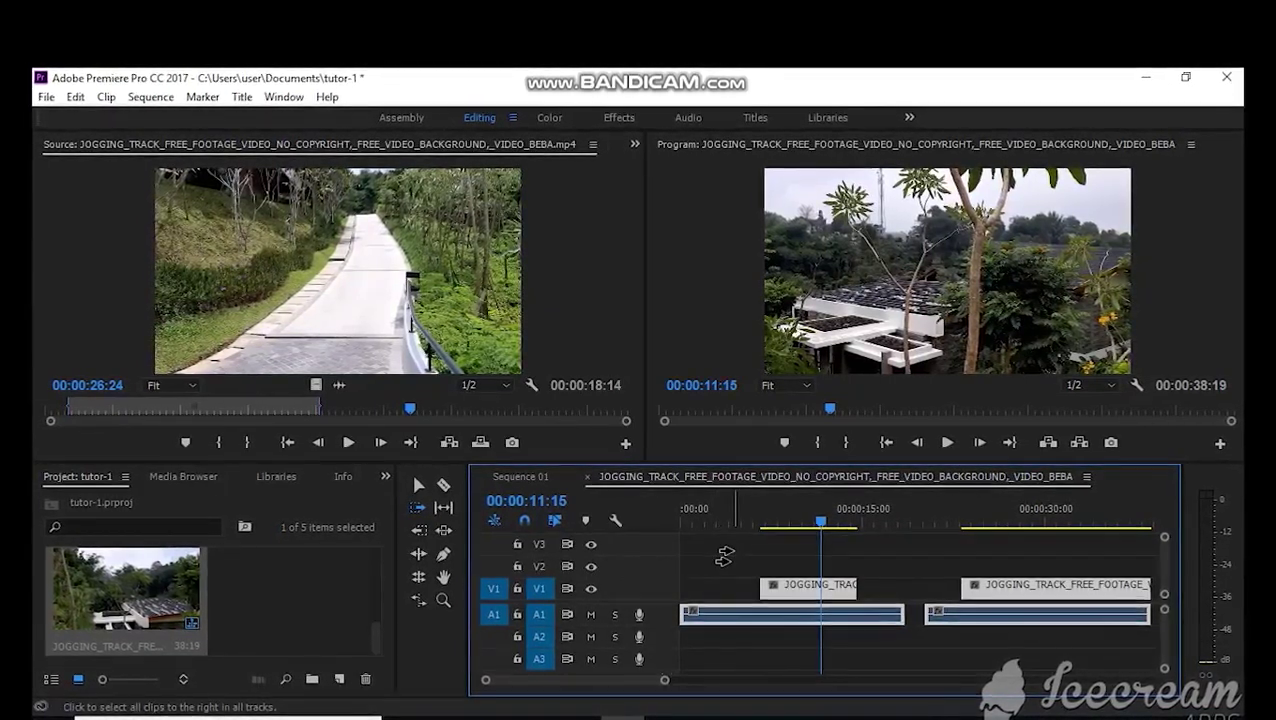
{"action": "left_click", "coordinate": [420, 540]}
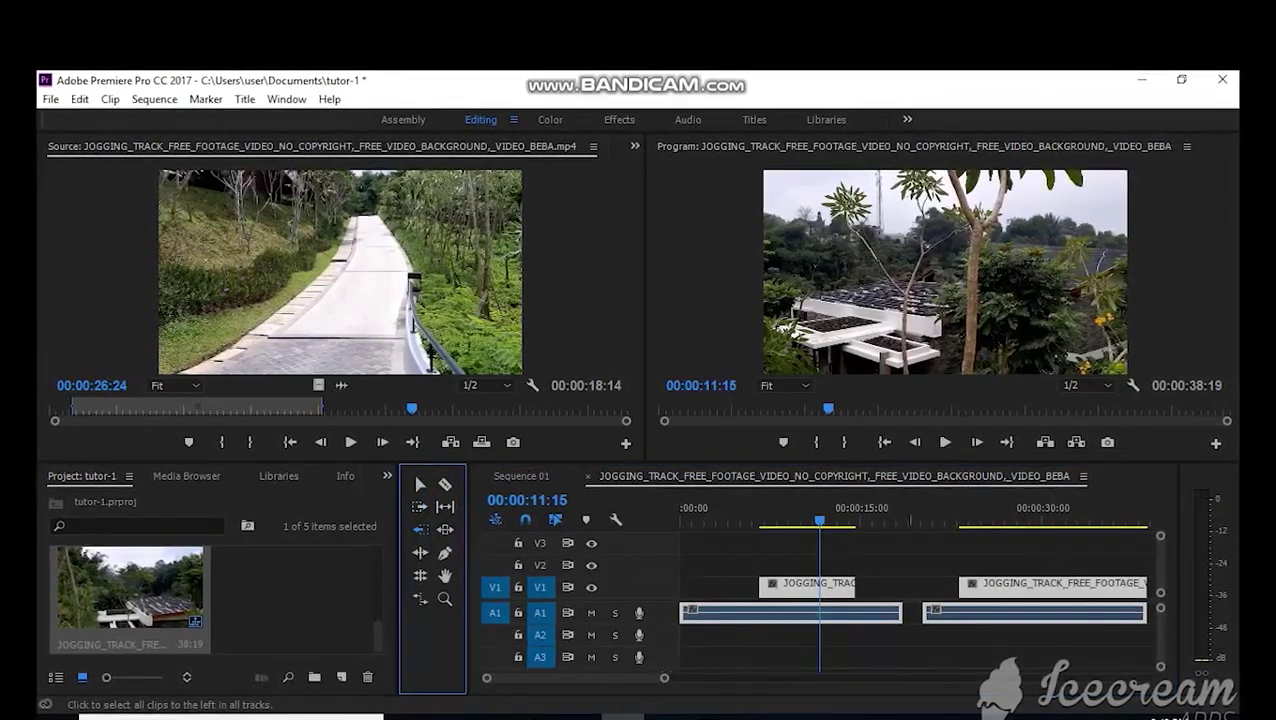
{"action": "left_click_drag", "start_coordinate": [664, 684], "coordinate": [683, 690]}
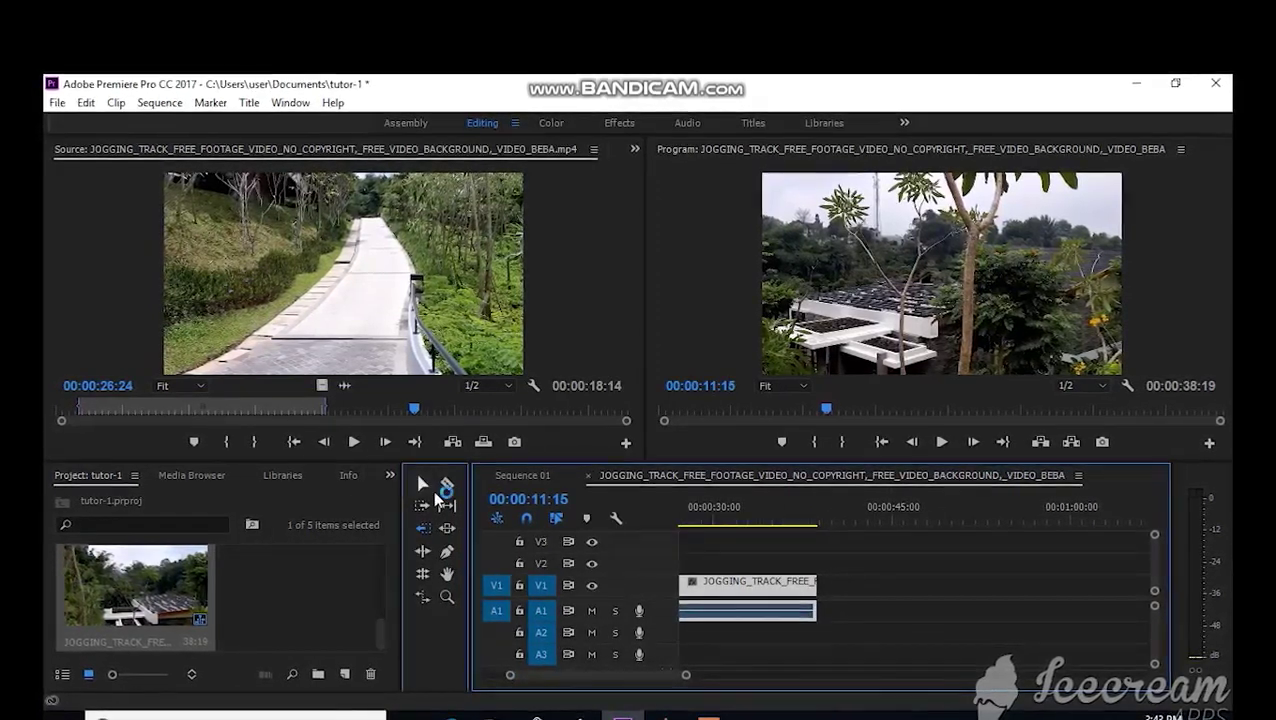
Step: Select the V1/A1 clip, then select all clips to the left with Track Select Backward
{"action": "left_click", "coordinate": [434, 492]}
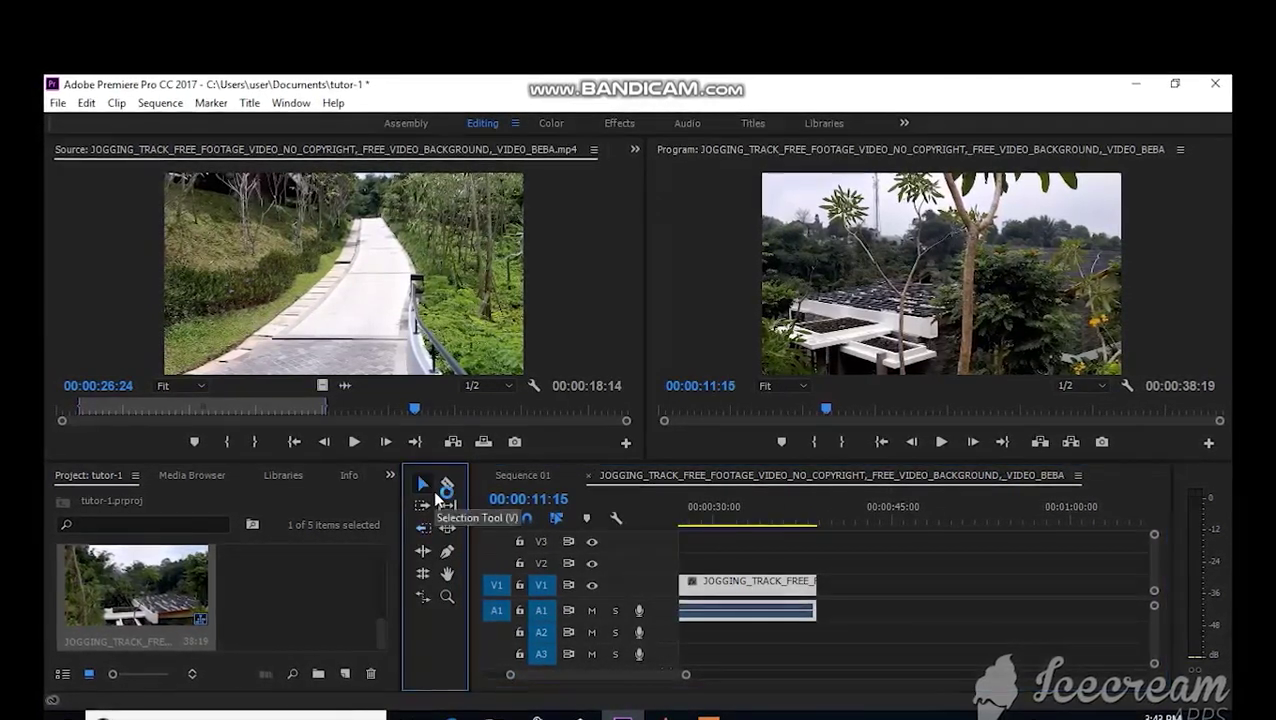
{"action": "left_click", "coordinate": [935, 586]}
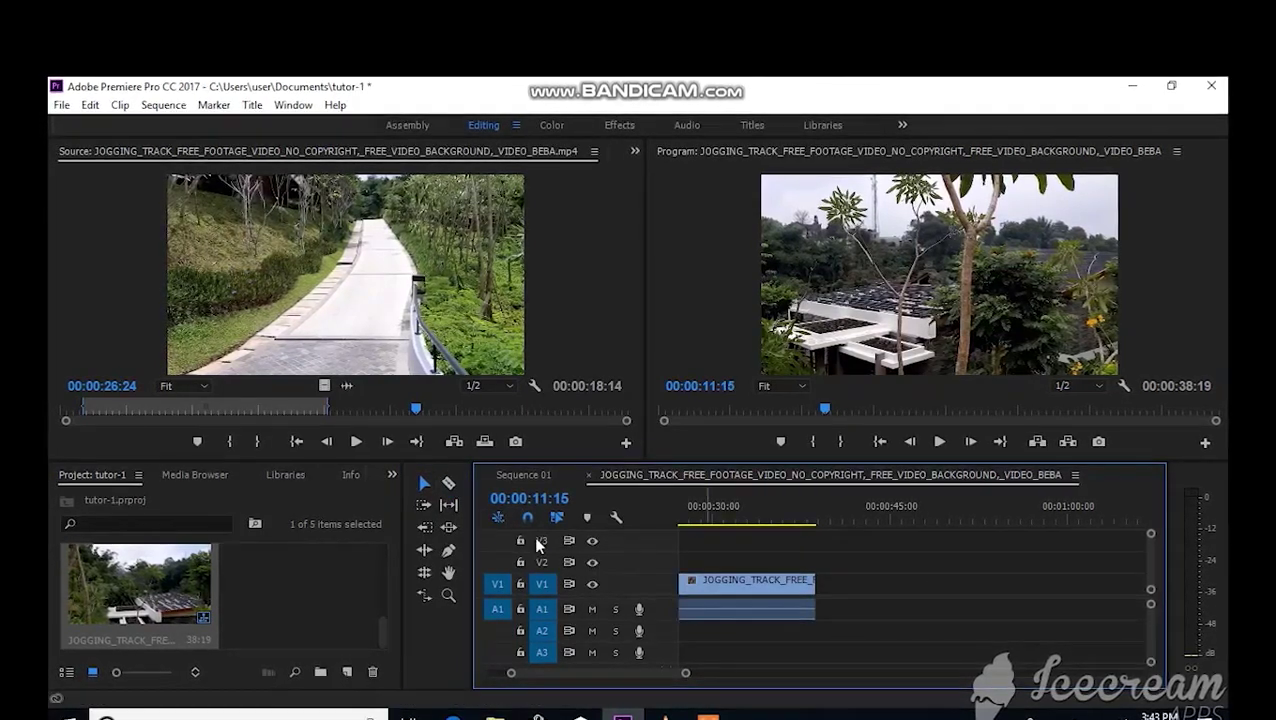
{"action": "left_click", "coordinate": [432, 530]}
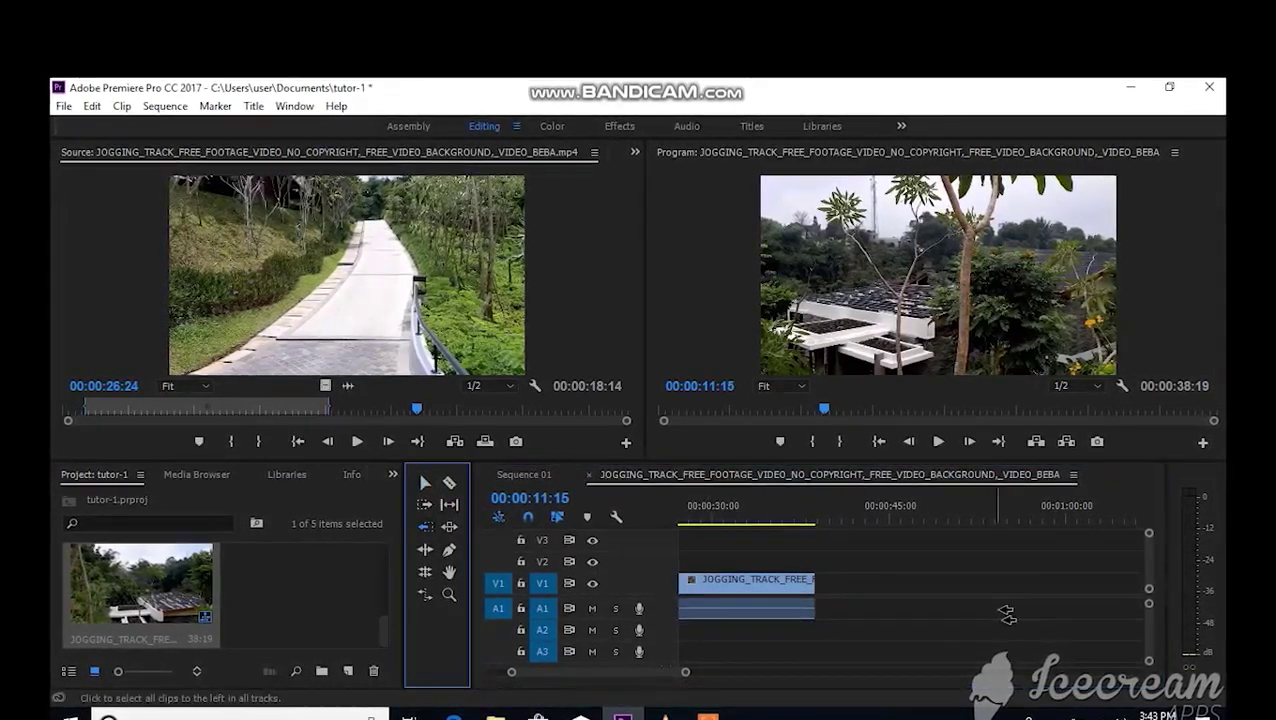
{"action": "left_click", "coordinate": [963, 593]}
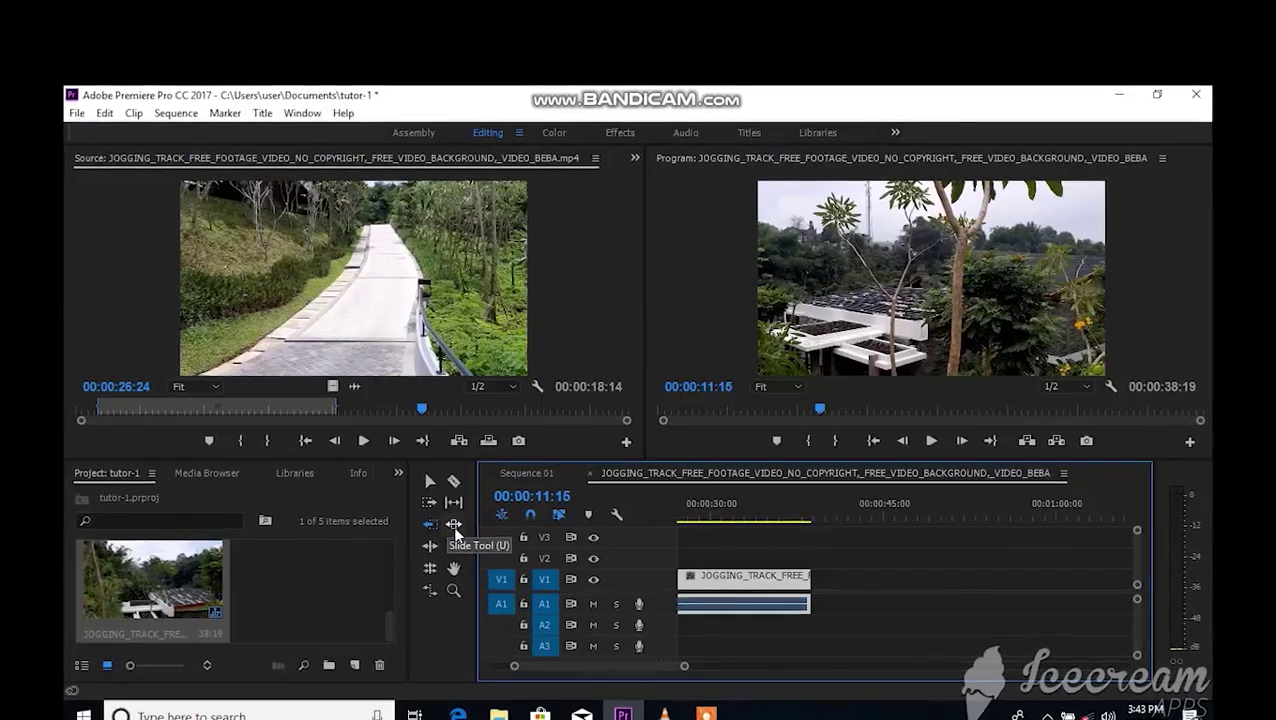
Step: Lengthen the V1/A1 clip so the sequence runs 00:00:41:18, then roll-edit its end
{"action": "left_click_drag", "start_coordinate": [787, 589], "coordinate": [792, 590]}
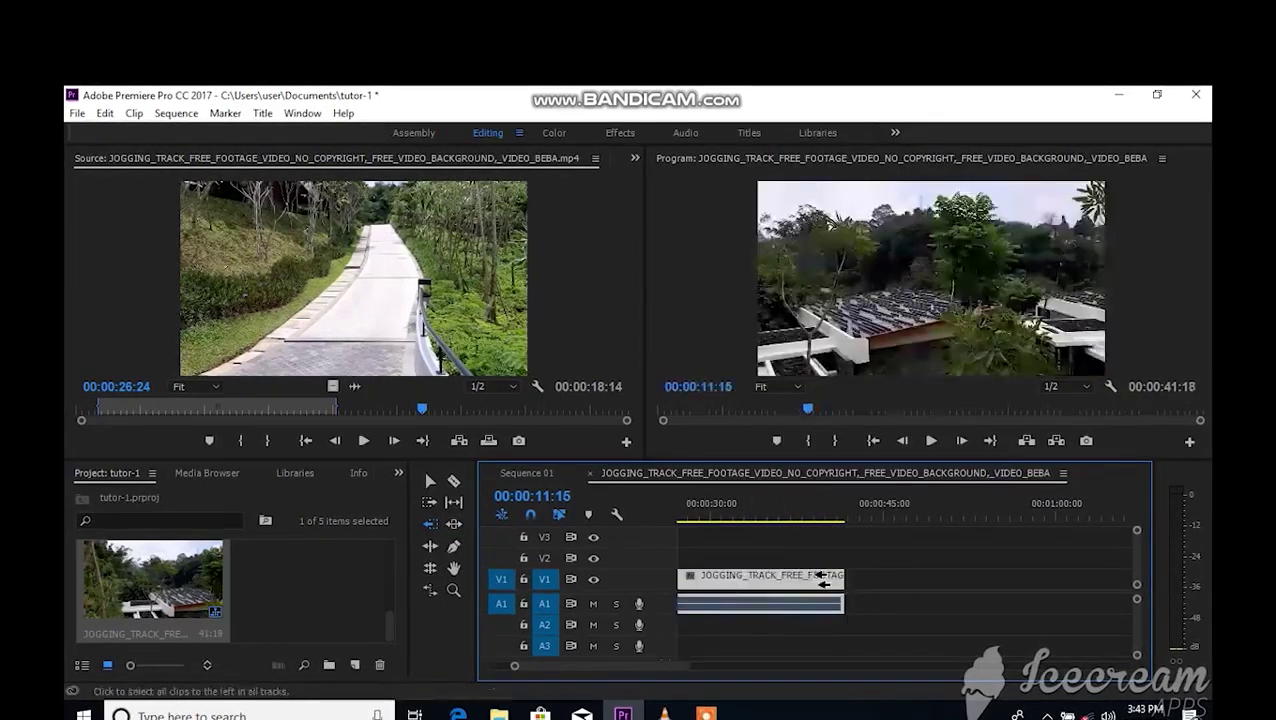
{"action": "left_click", "coordinate": [430, 568]}
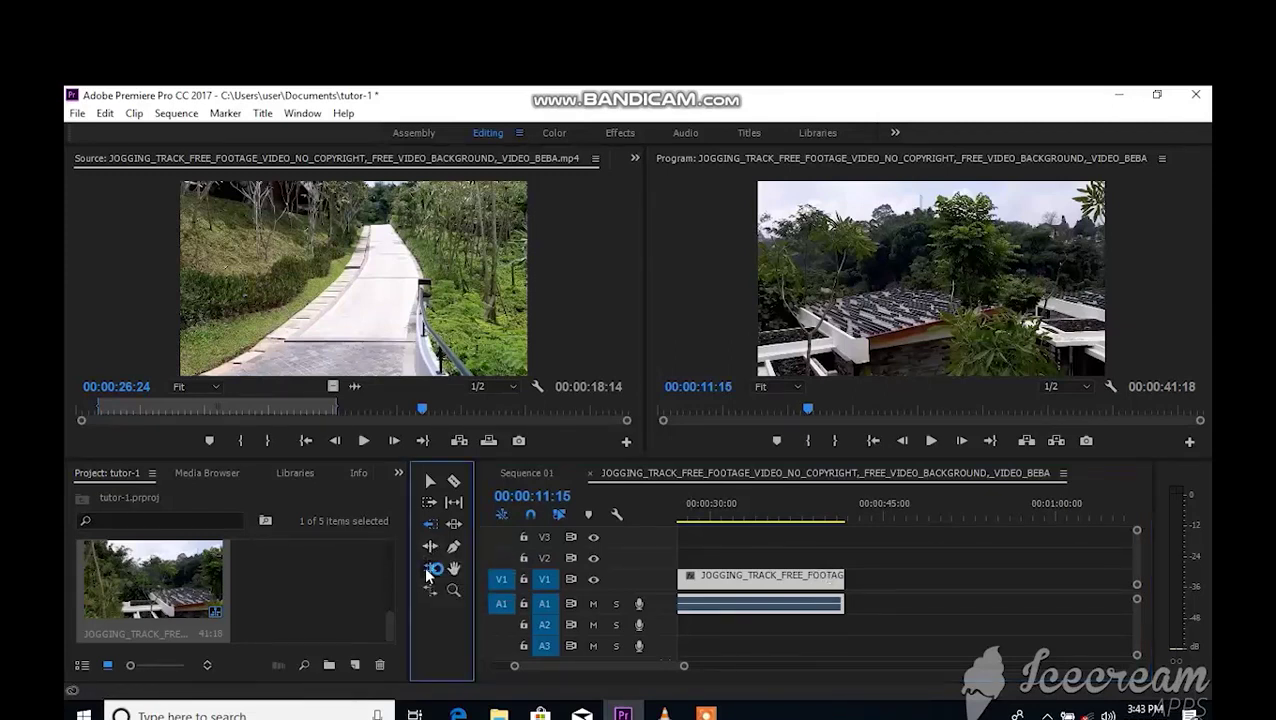
{"action": "left_click", "coordinate": [793, 572]}
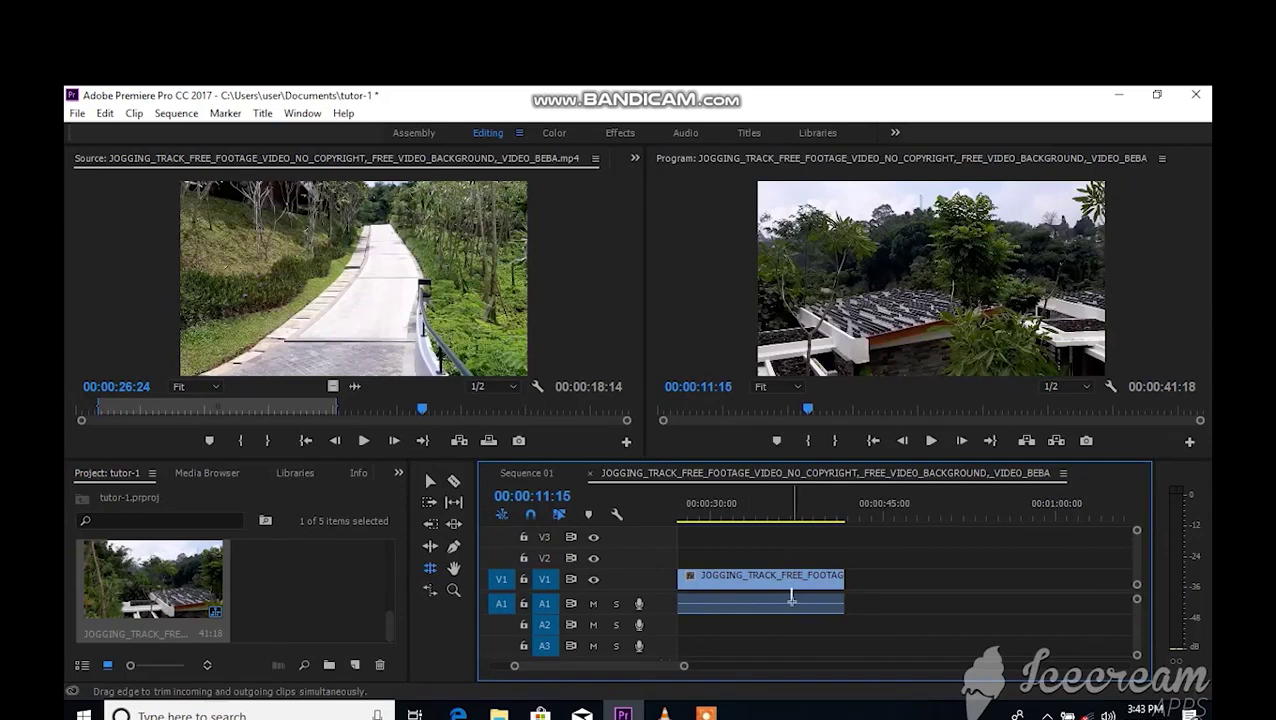
{"action": "left_click", "coordinate": [830, 590]}
{"action": "left_click", "coordinate": [830, 590]}
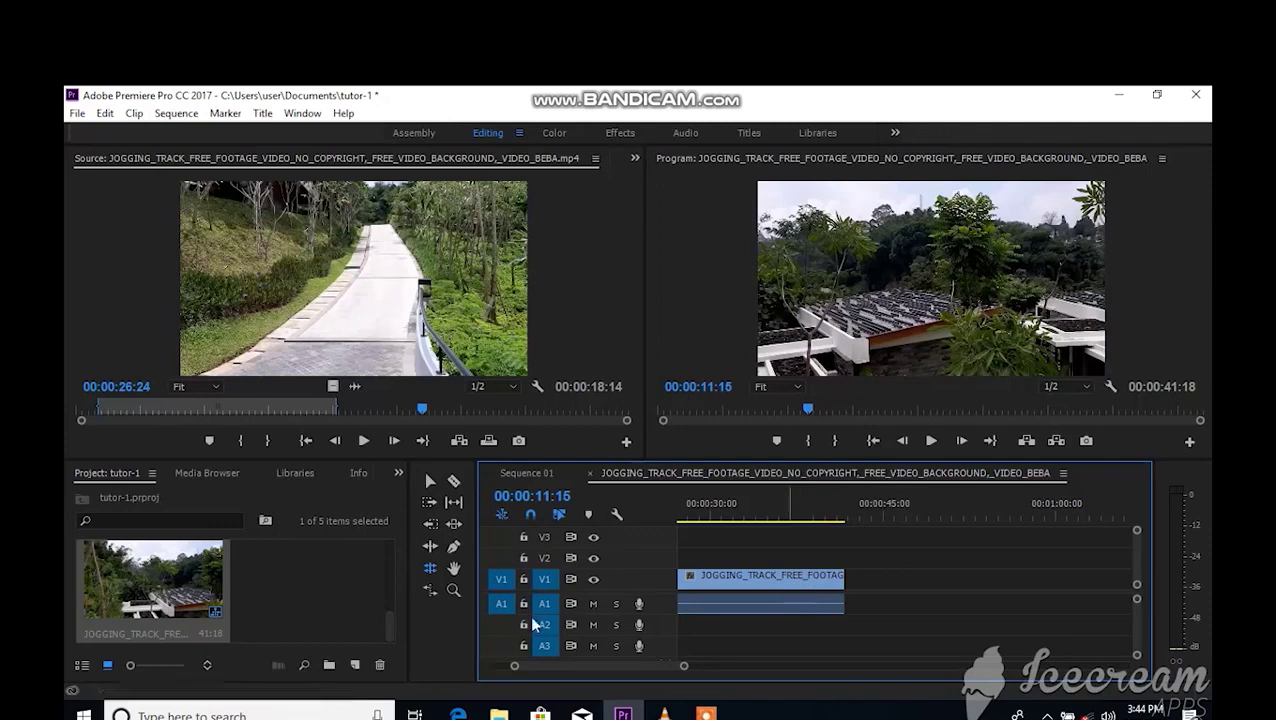
Step: Pan the timeline with the Hand tool, turn snapping off, and return to the Selection tool
{"action": "left_click", "coordinate": [459, 568]}
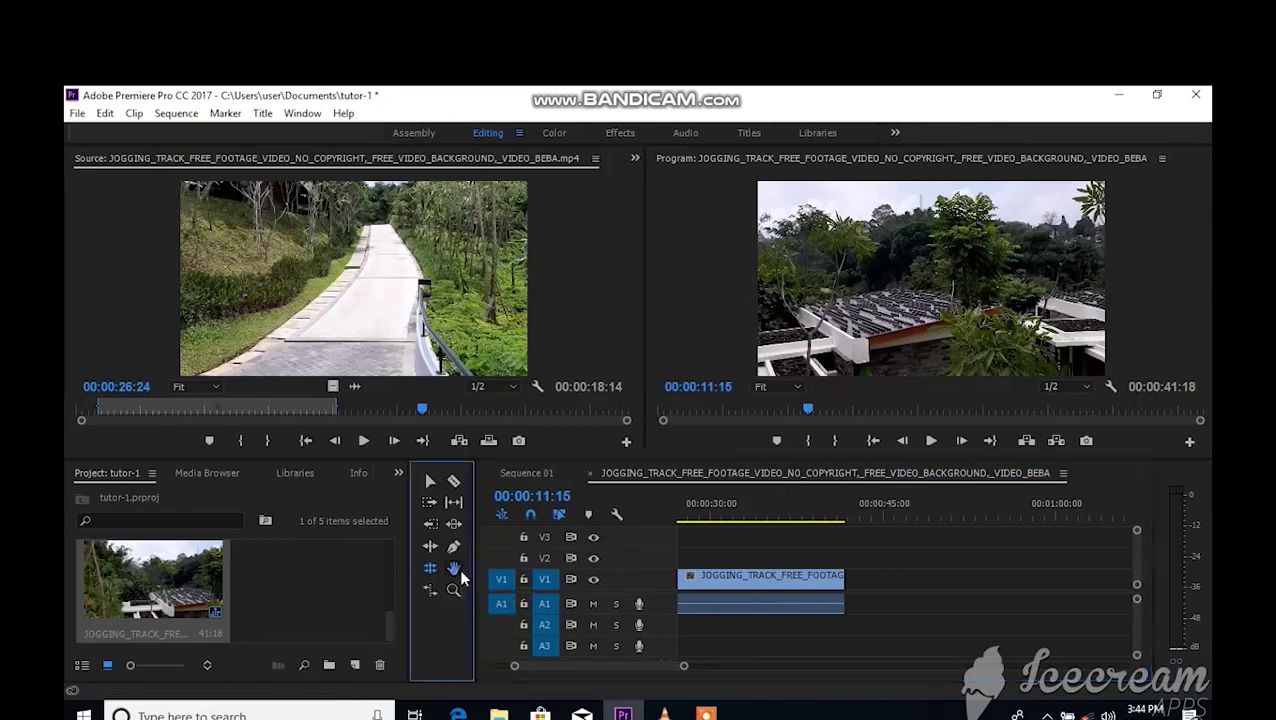
{"action": "mouse_move", "coordinate": [757, 579]}
{"action": "left_mouse_down"}
{"action": "mouse_move", "coordinate": [906, 572]}
{"action": "mouse_move", "coordinate": [851, 592]}
{"action": "left_mouse_up"}
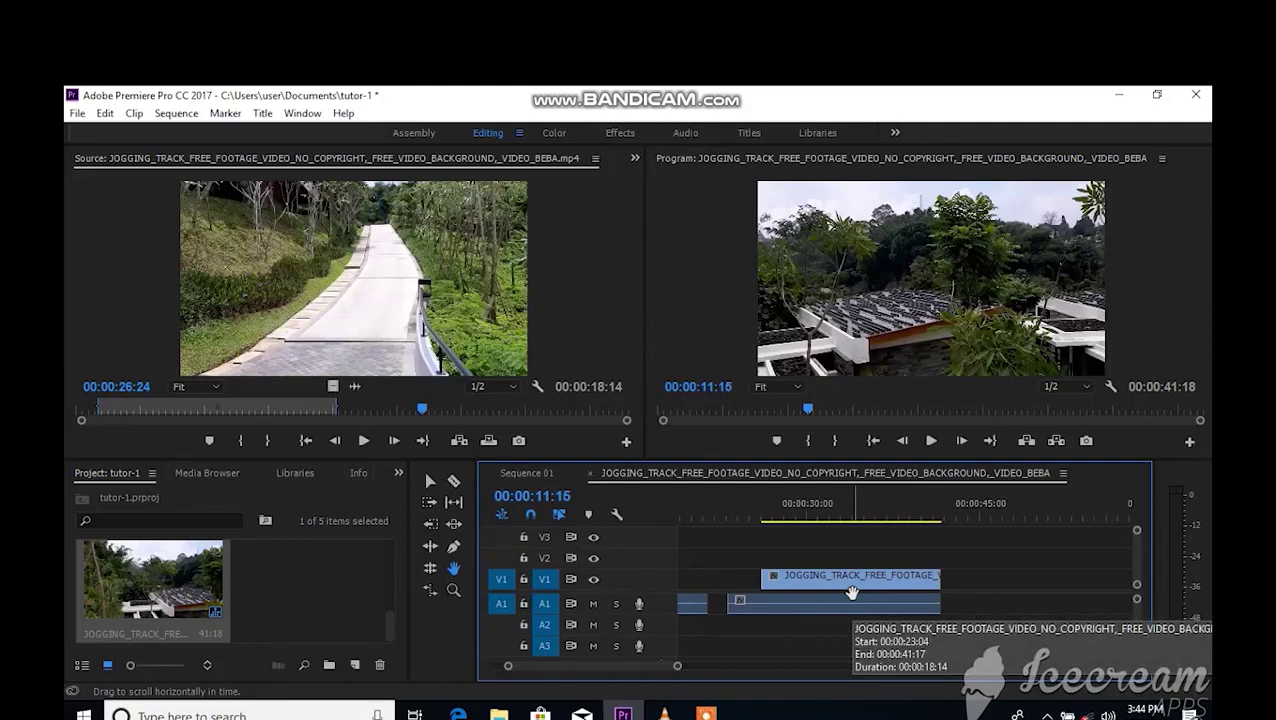
{"action": "left_click", "coordinate": [528, 517]}
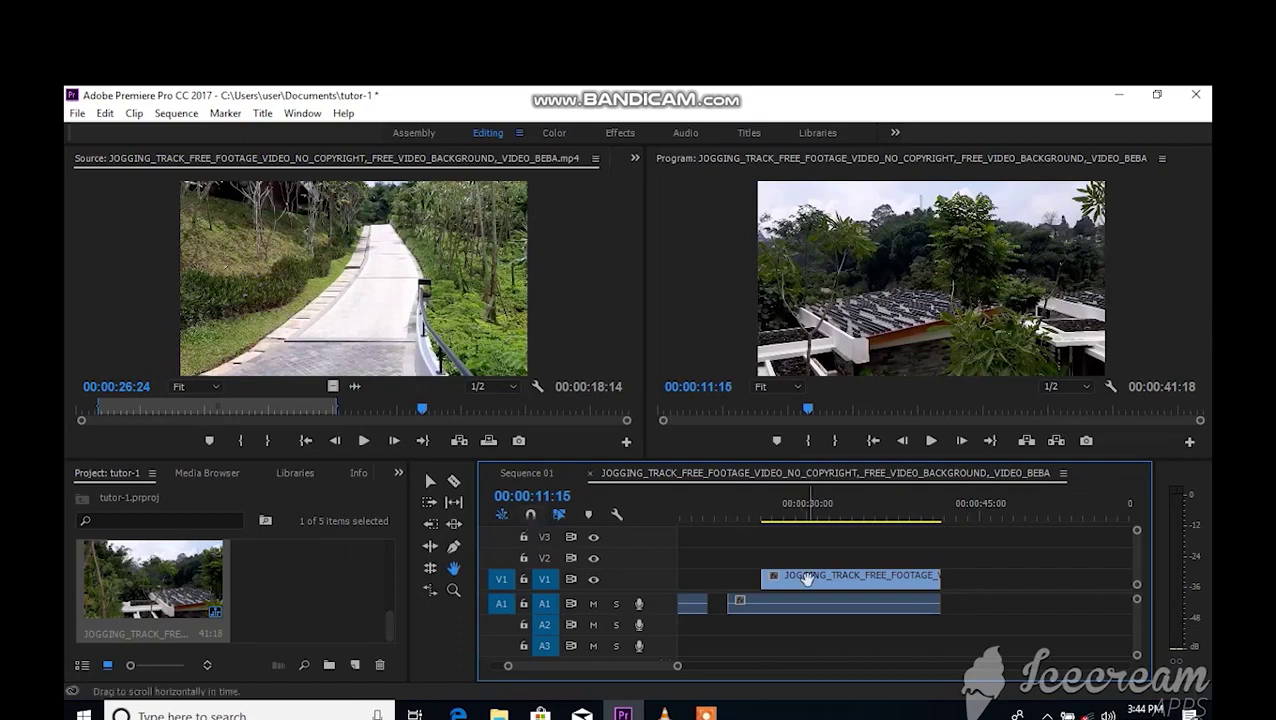
{"action": "left_click_drag", "start_coordinate": [807, 578], "coordinate": [847, 578]}
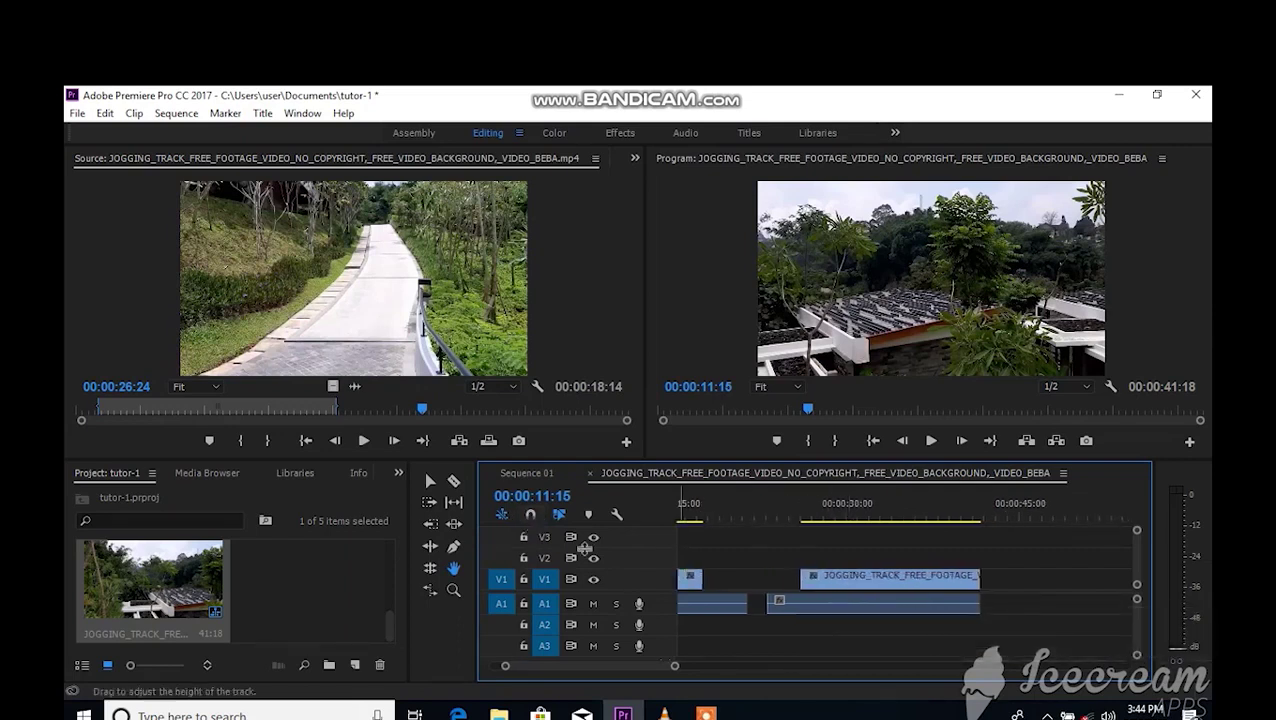
{"action": "left_click", "coordinate": [432, 500]}
{"action": "left_click", "coordinate": [430, 482]}
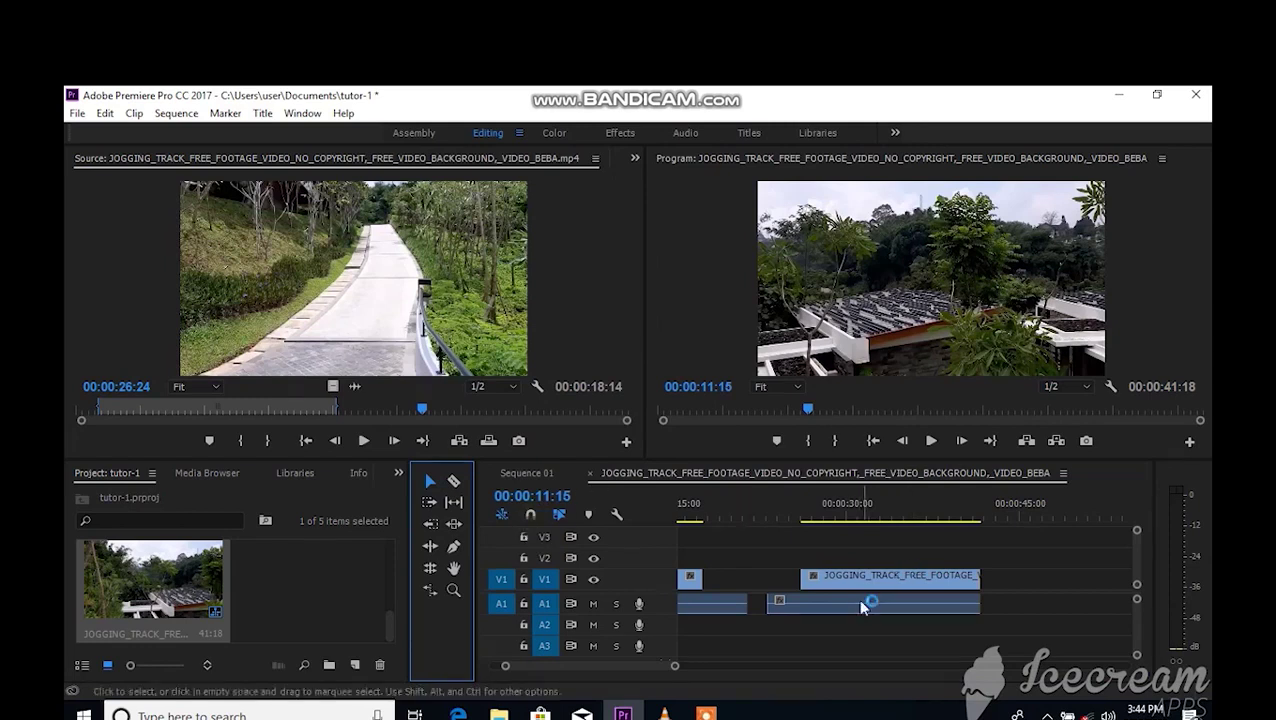
Step: Slide the second jogging clip along V1/A1 and drop it starting near 00:00:30
{"action": "left_click_drag", "start_coordinate": [852, 577], "coordinate": [920, 578]}
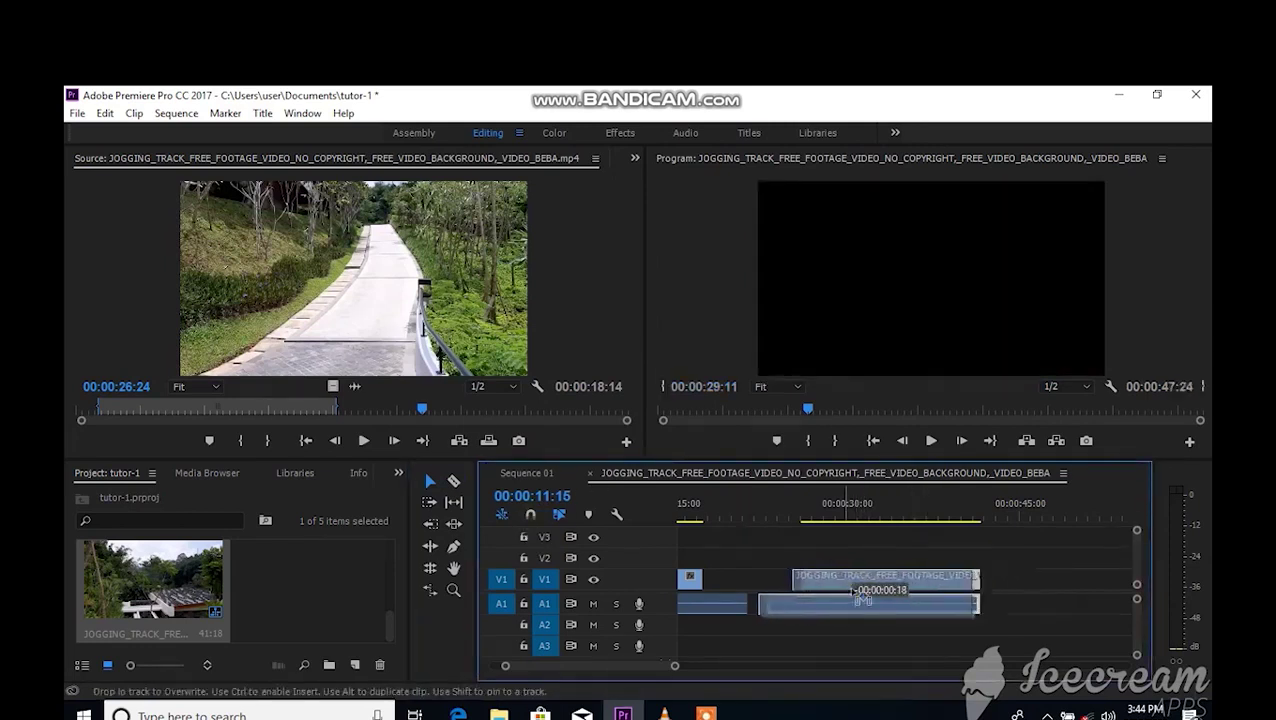
{"action": "left_click_drag", "start_coordinate": [928, 578], "coordinate": [935, 578]}
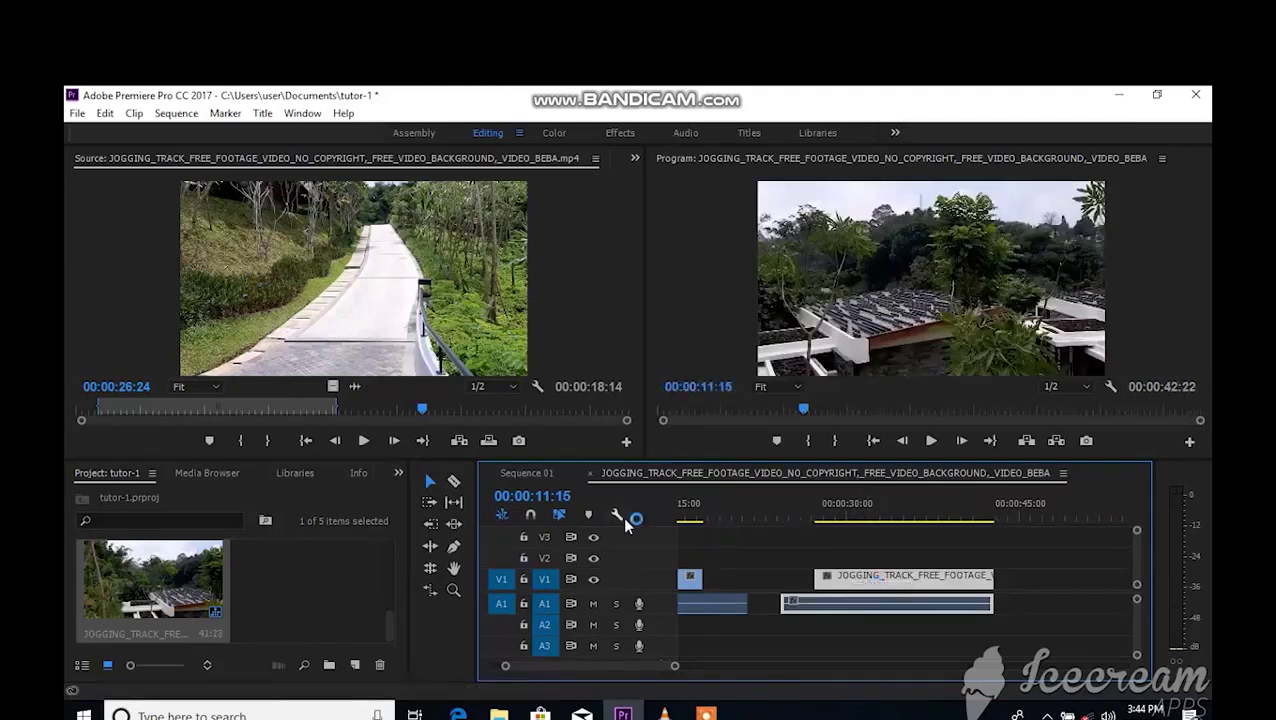
{"action": "mouse_move", "coordinate": [848, 578]}
{"action": "left_mouse_down"}
{"action": "mouse_move", "coordinate": [811, 594]}
{"action": "mouse_move", "coordinate": [835, 592]}
{"action": "left_mouse_up"}
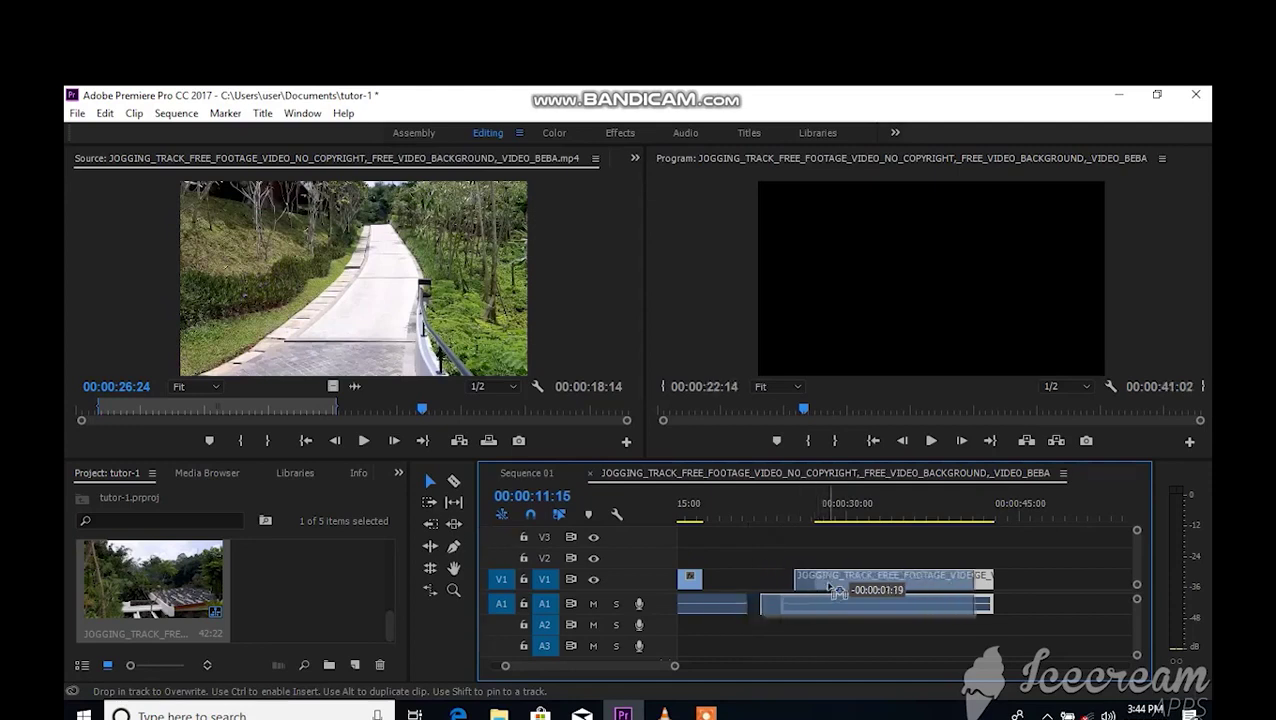
{"action": "left_click_drag", "start_coordinate": [835, 592], "coordinate": [836, 592]}
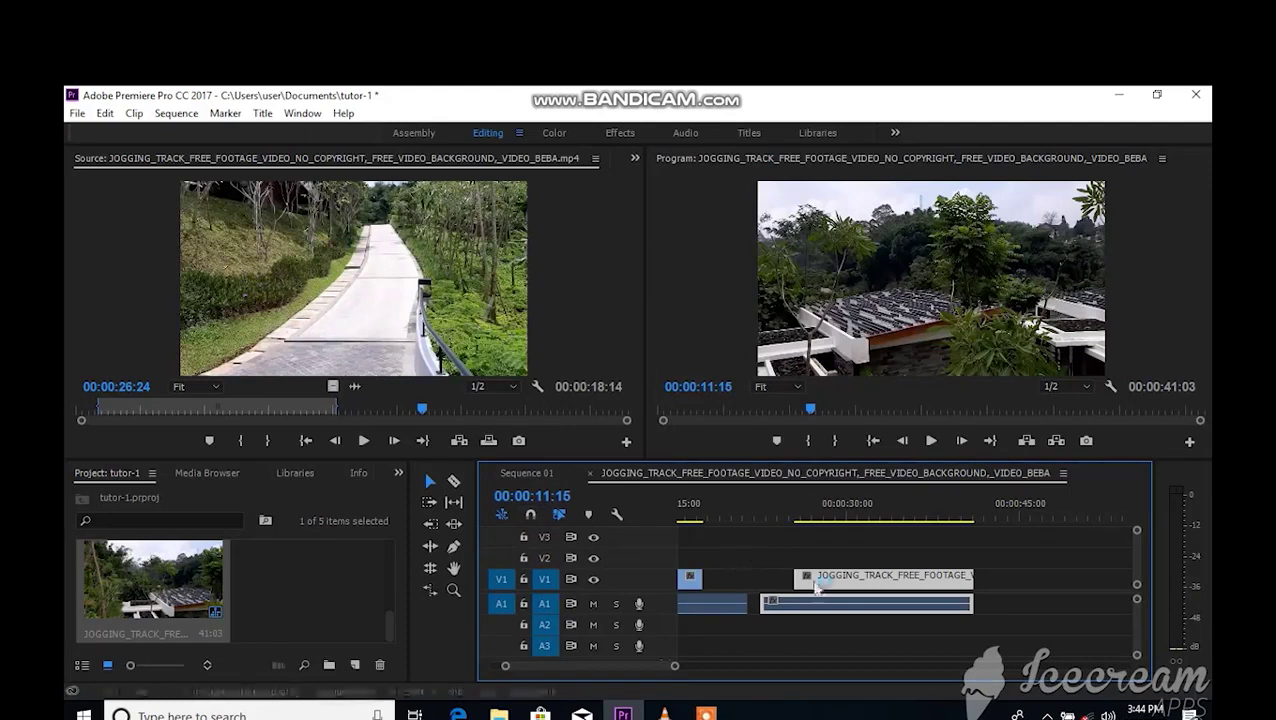
{"action": "mouse_move", "coordinate": [835, 593]}
{"action": "left_mouse_down"}
{"action": "mouse_move", "coordinate": [768, 601]}
{"action": "mouse_move", "coordinate": [864, 583]}
{"action": "left_mouse_up"}
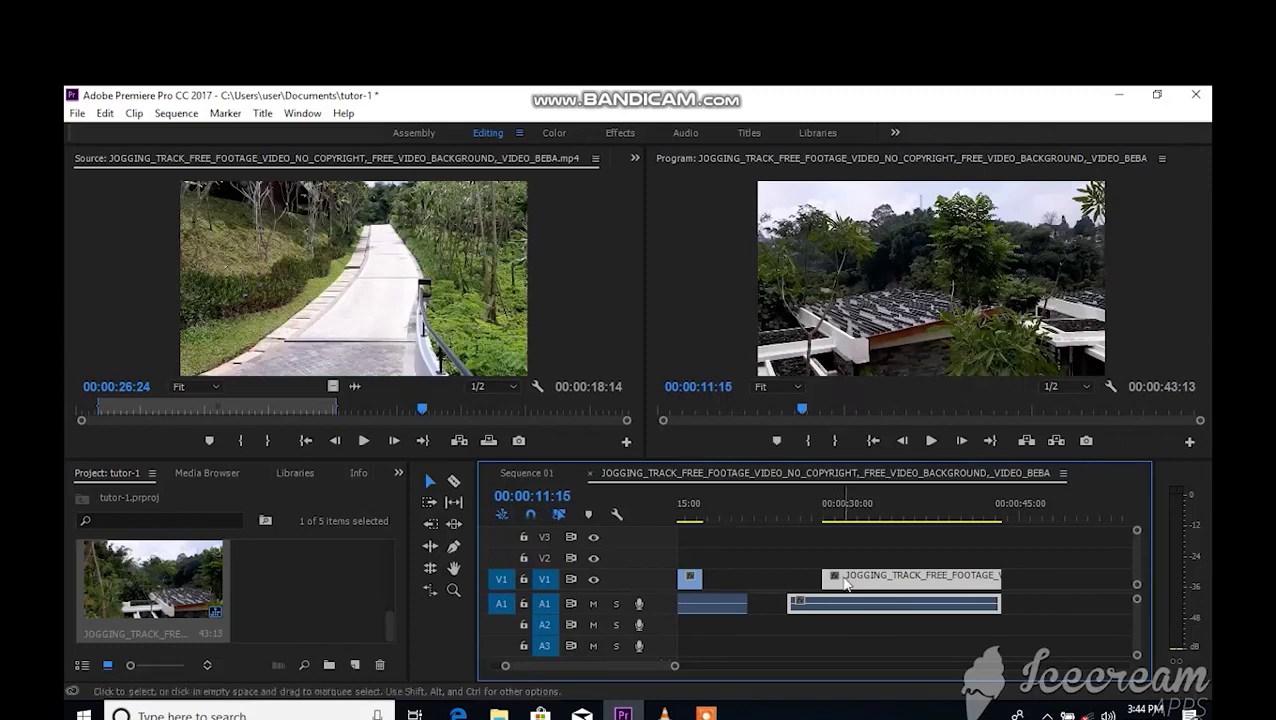
{"action": "left_click_drag", "start_coordinate": [813, 580], "coordinate": [800, 588]}
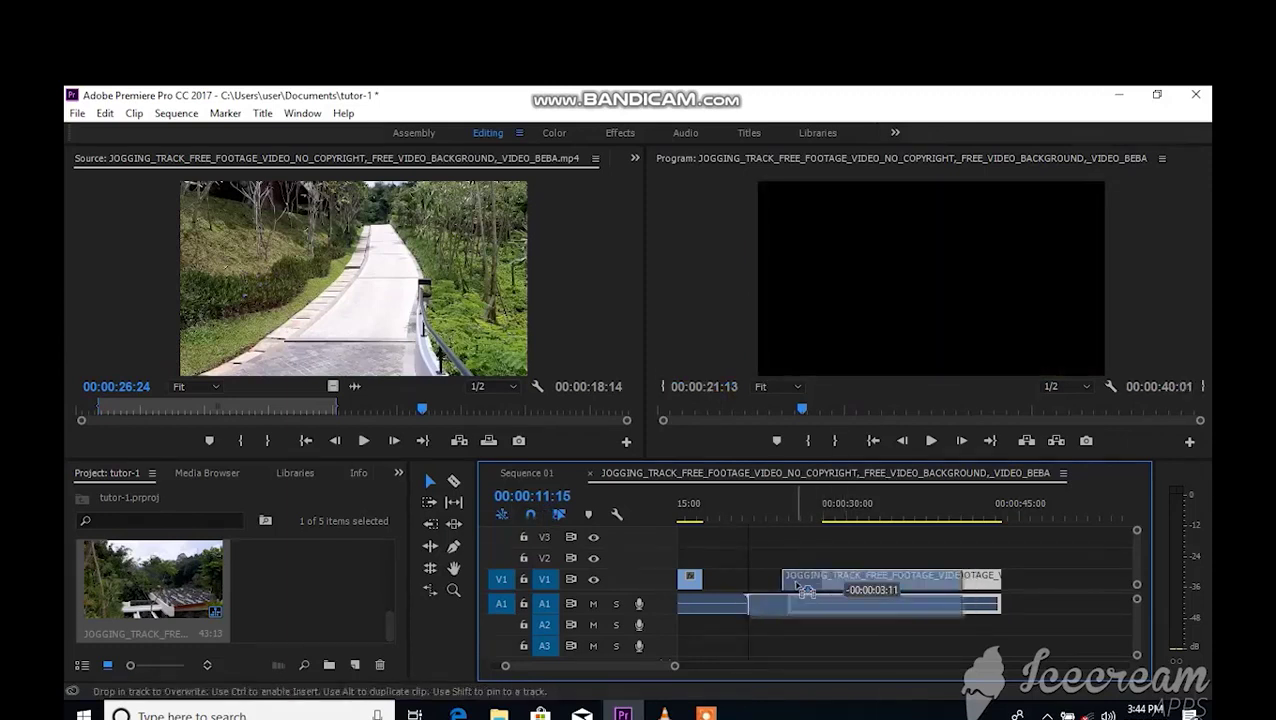
{"action": "left_click_drag", "start_coordinate": [800, 588], "coordinate": [838, 585]}
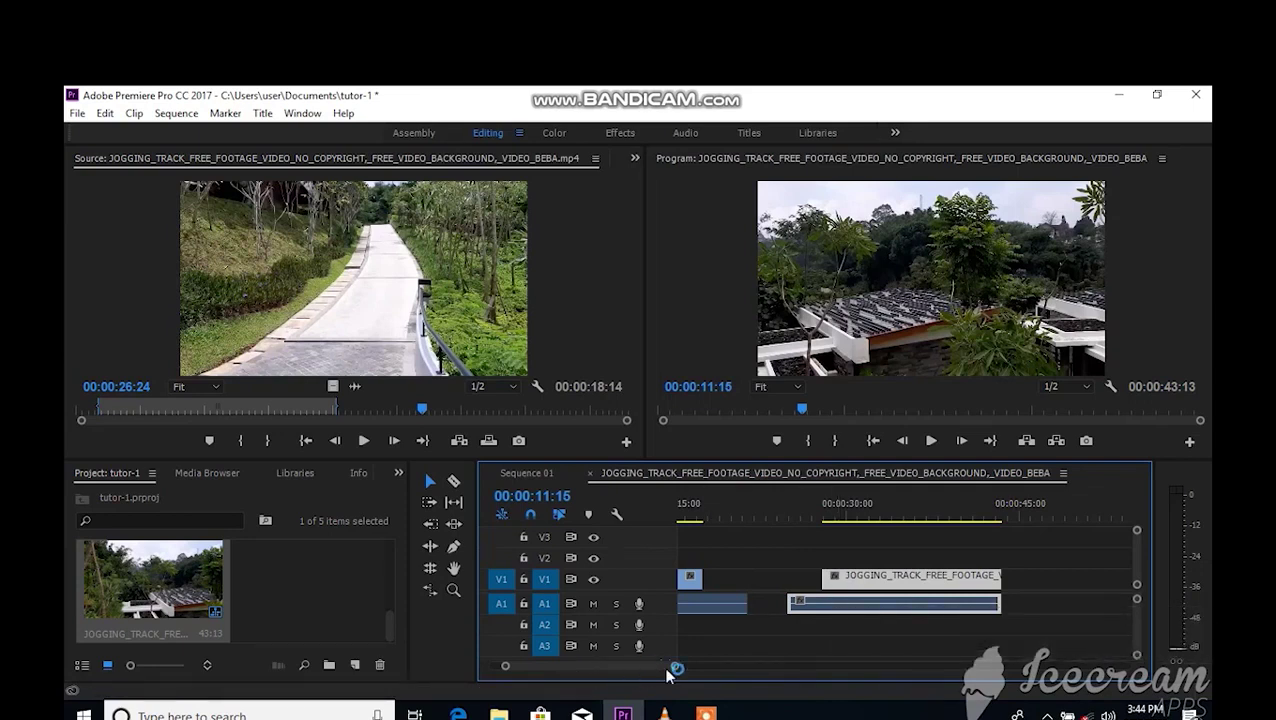
{"action": "left_click_drag", "start_coordinate": [675, 670], "coordinate": [686, 678]}
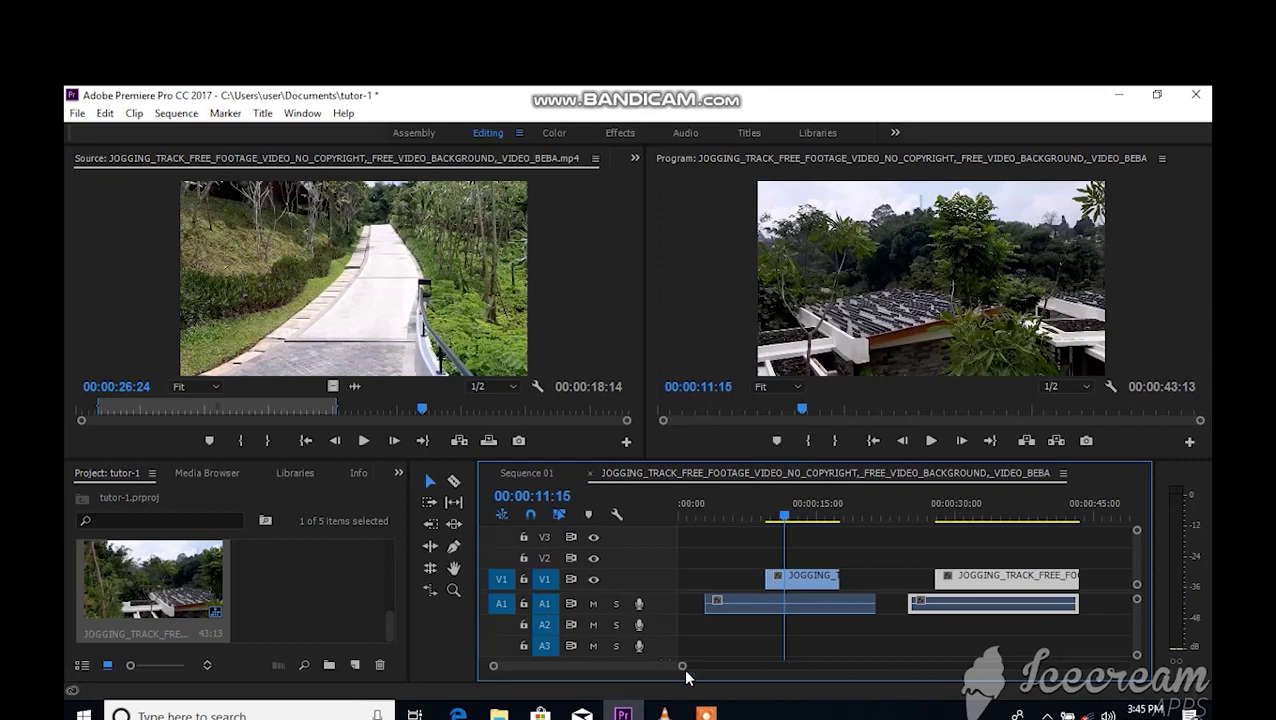
Step: Delete the remaining clip at the sequence end, leaving V1 and A1 empty
{"action": "left_click", "coordinate": [1035, 605]}
{"action": "key", "text": "Delete"}
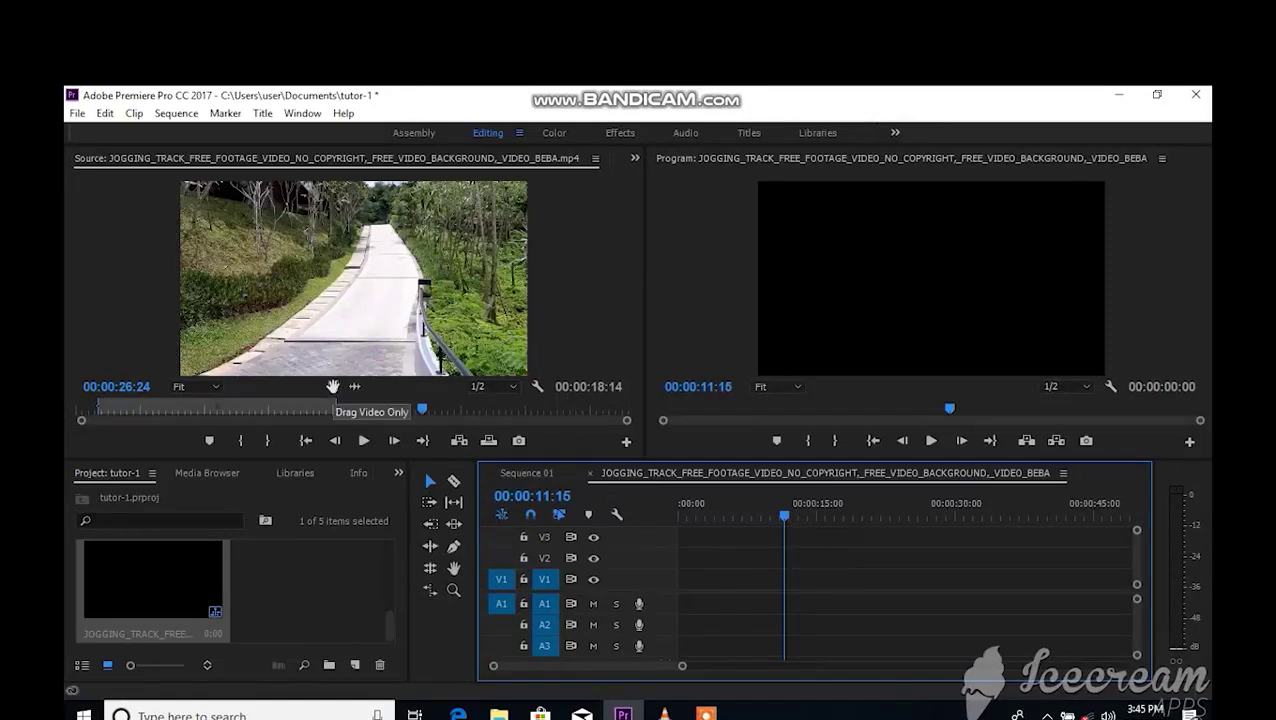
Step: Test-add the source as a video-only clip on V1 and an audio-only clip on A1
{"action": "left_click_drag", "start_coordinate": [333, 386], "coordinate": [707, 565]}
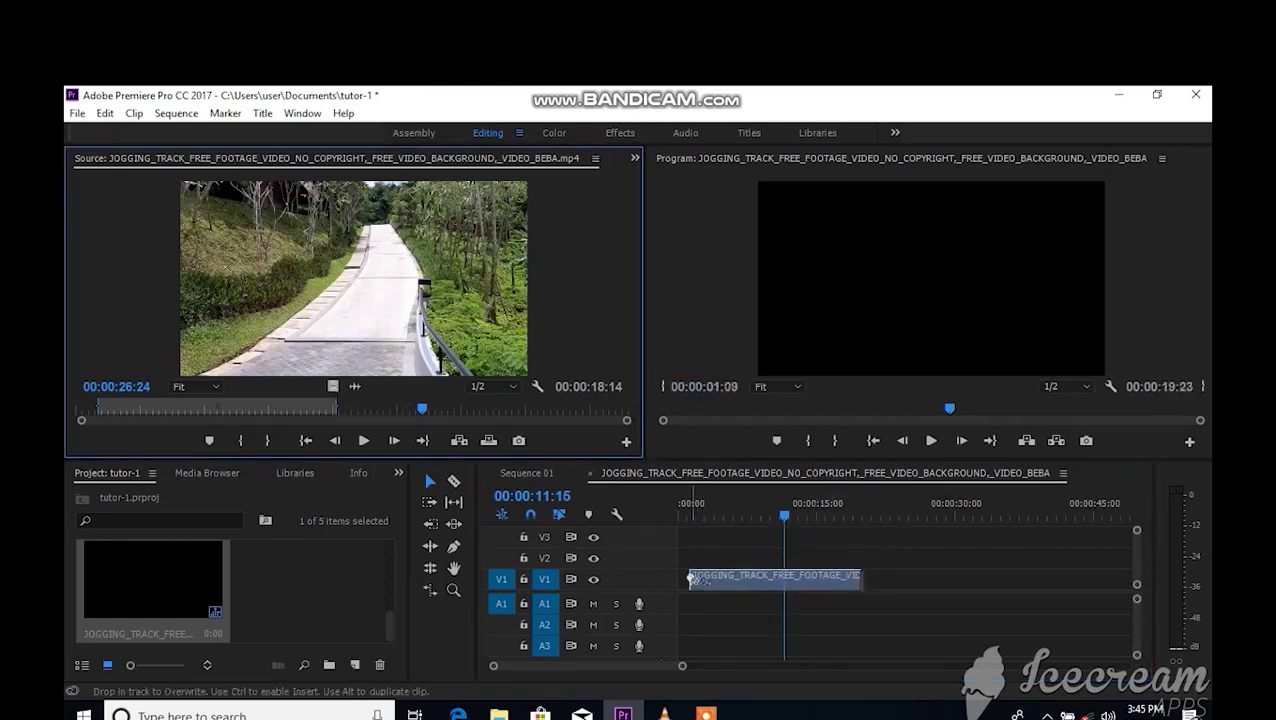
{"action": "left_click_drag", "start_coordinate": [707, 565], "coordinate": [692, 576]}
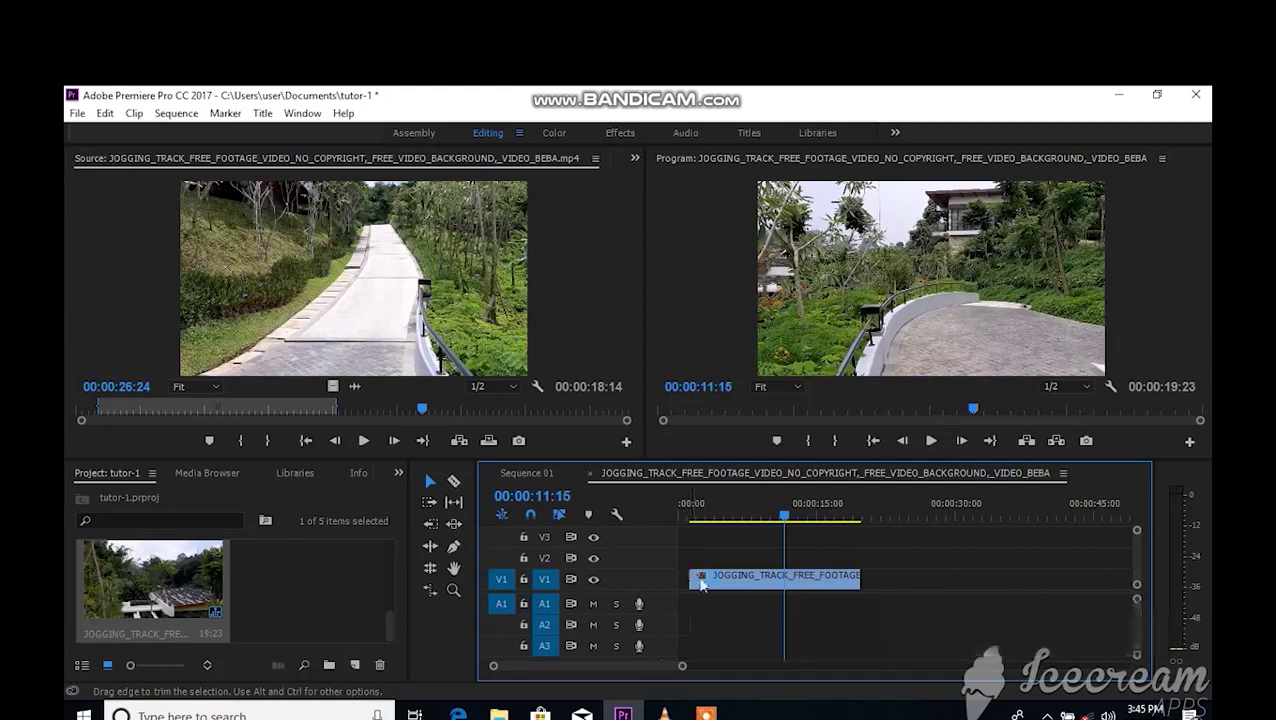
{"action": "left_click_drag", "start_coordinate": [706, 585], "coordinate": [695, 590]}
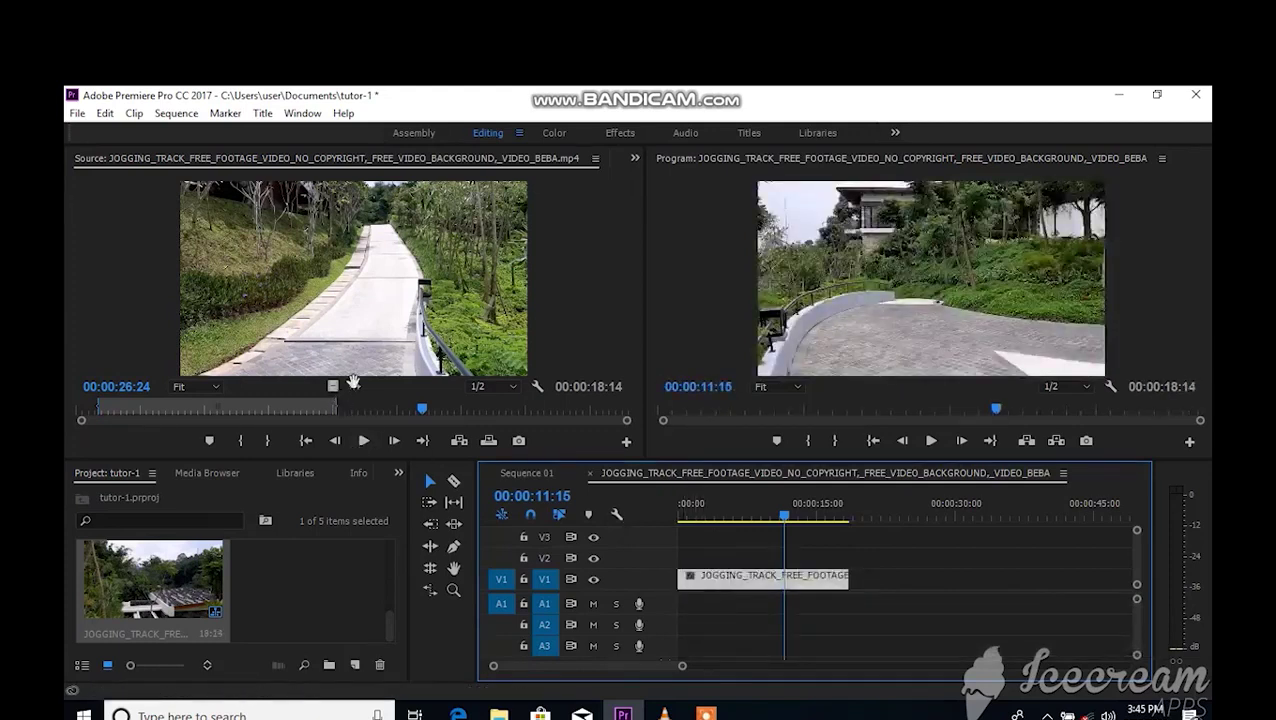
{"action": "left_click_drag", "start_coordinate": [352, 387], "coordinate": [682, 604]}
Step: Delete both test clips and place the full source clip at the start of V1/A1
{"action": "left_click", "coordinate": [726, 601]}
{"action": "key", "text": "Delete"}
{"action": "left_click", "coordinate": [727, 585]}
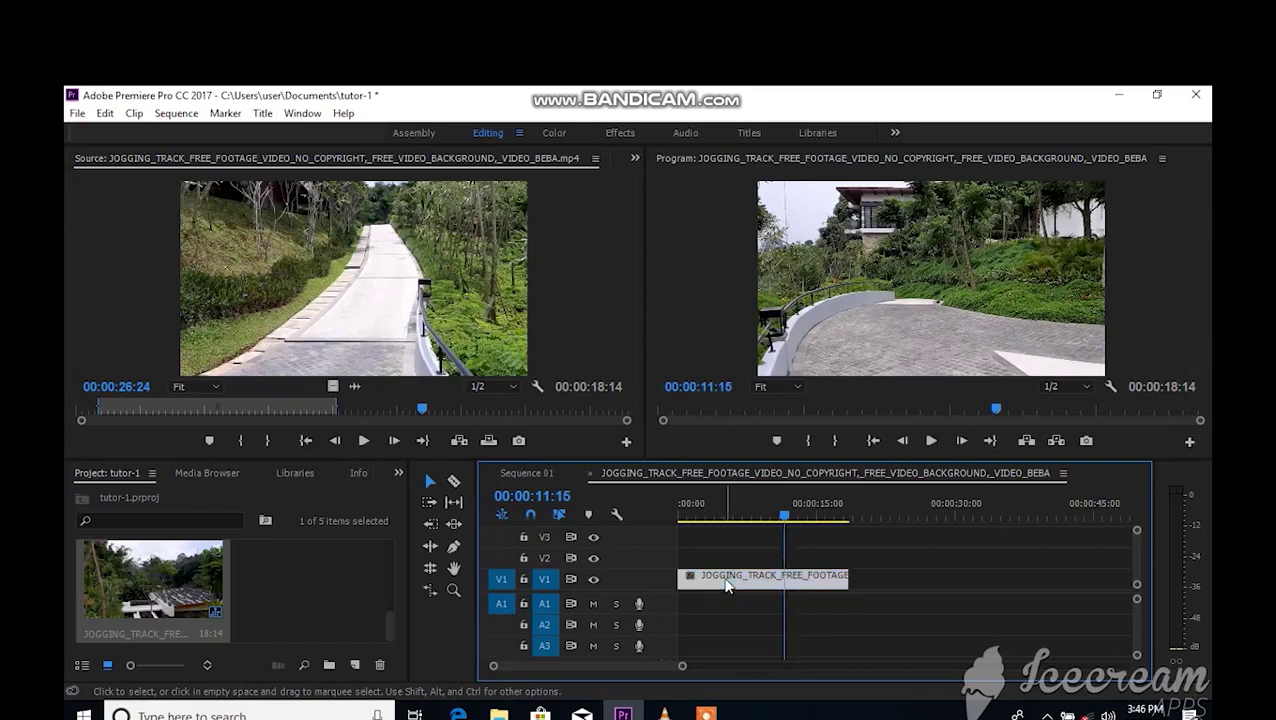
{"action": "key", "text": "Delete"}
{"action": "left_click_drag", "start_coordinate": [308, 280], "coordinate": [708, 558]}
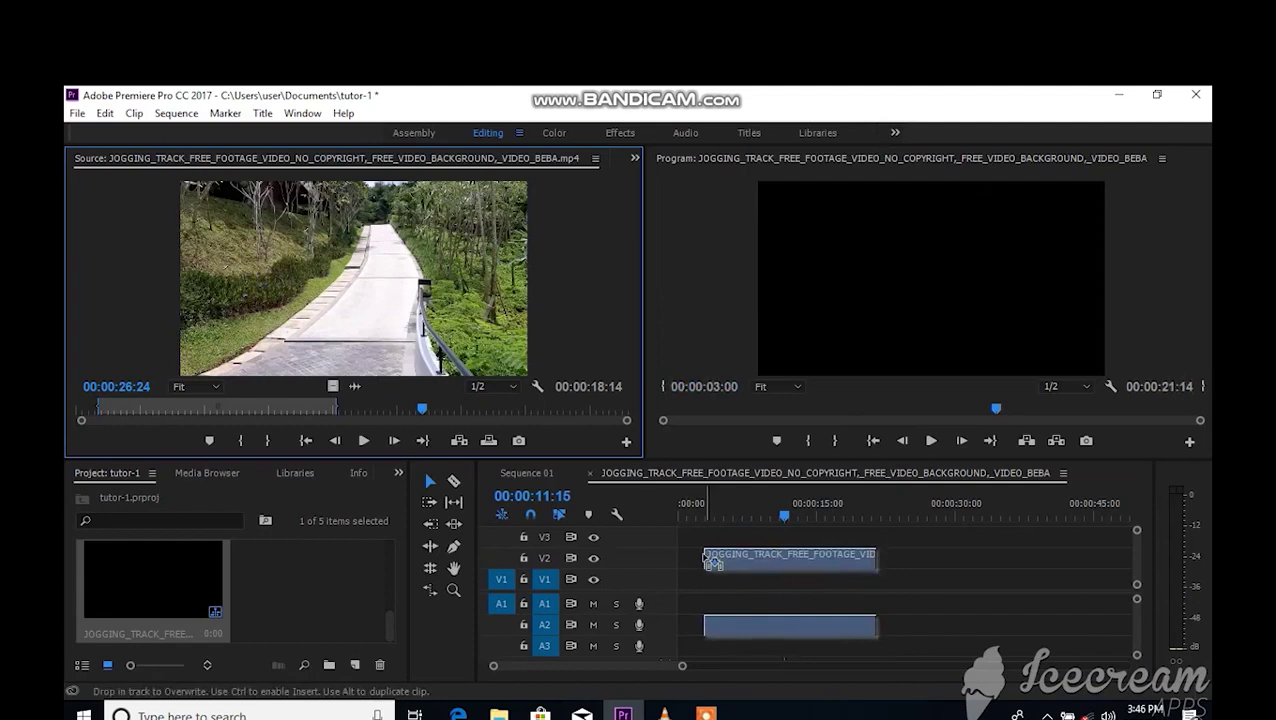
{"action": "left_click_drag", "start_coordinate": [708, 558], "coordinate": [686, 572]}
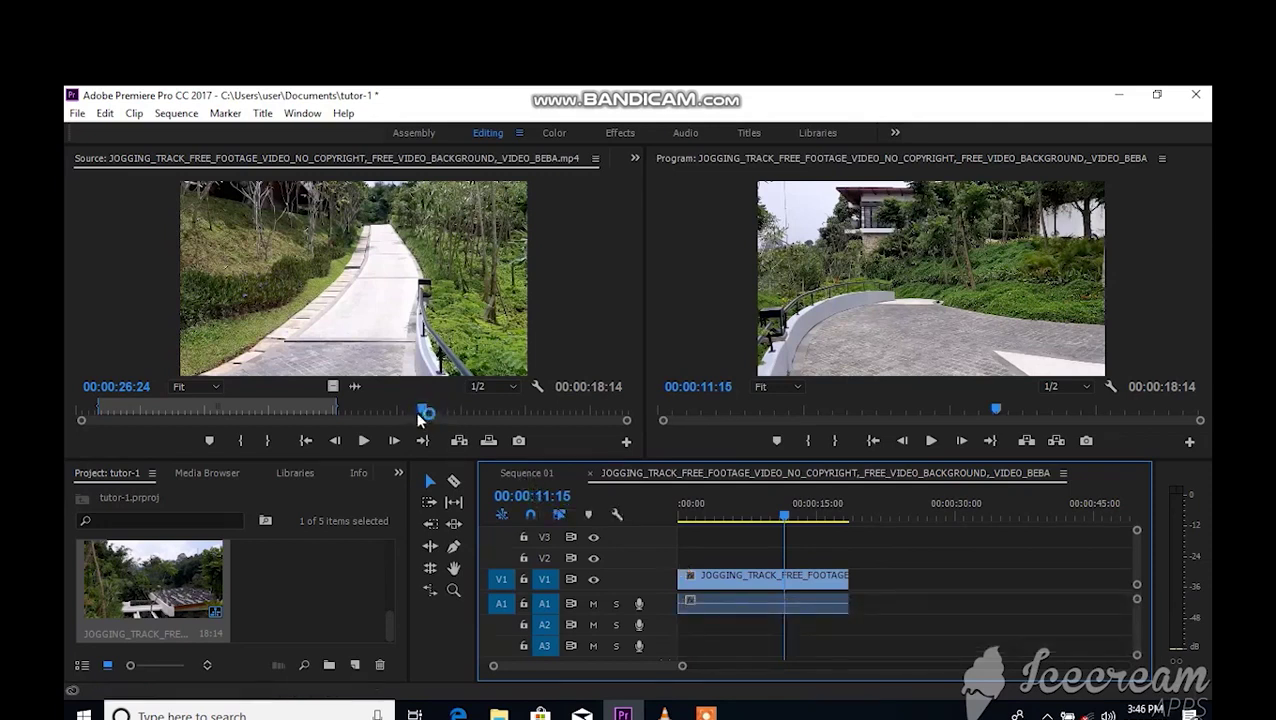
Step: Mark the source clip In at 00:00:26:24 and Out at 00:00:42:20 (15:22 duration)
{"action": "left_click", "coordinate": [240, 442]}
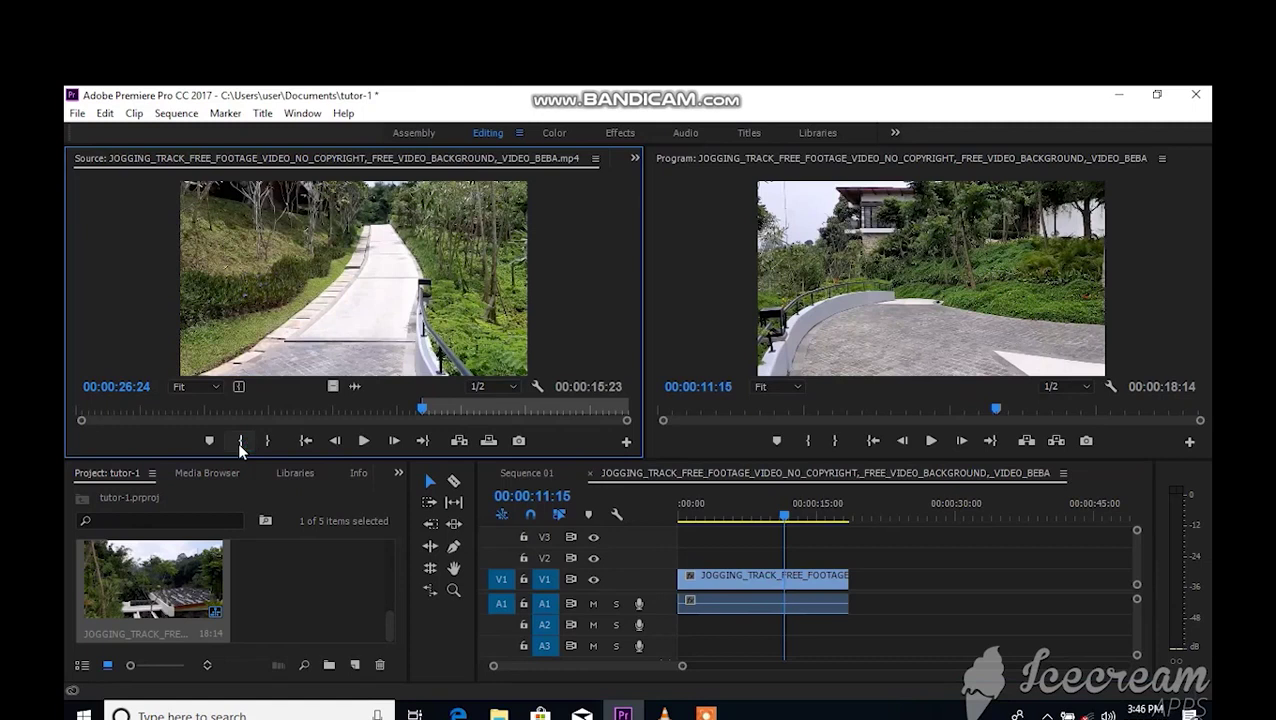
{"action": "left_click_drag", "start_coordinate": [428, 410], "coordinate": [577, 420]}
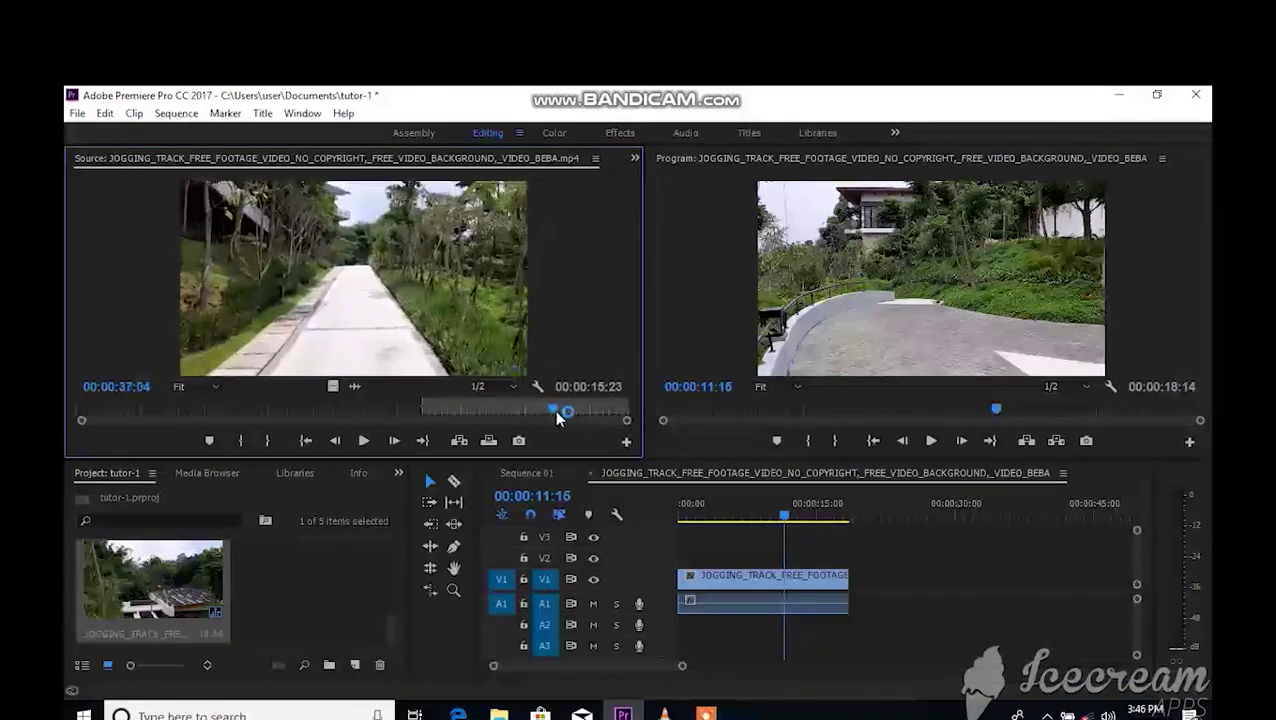
{"action": "left_click_drag", "start_coordinate": [577, 420], "coordinate": [630, 425]}
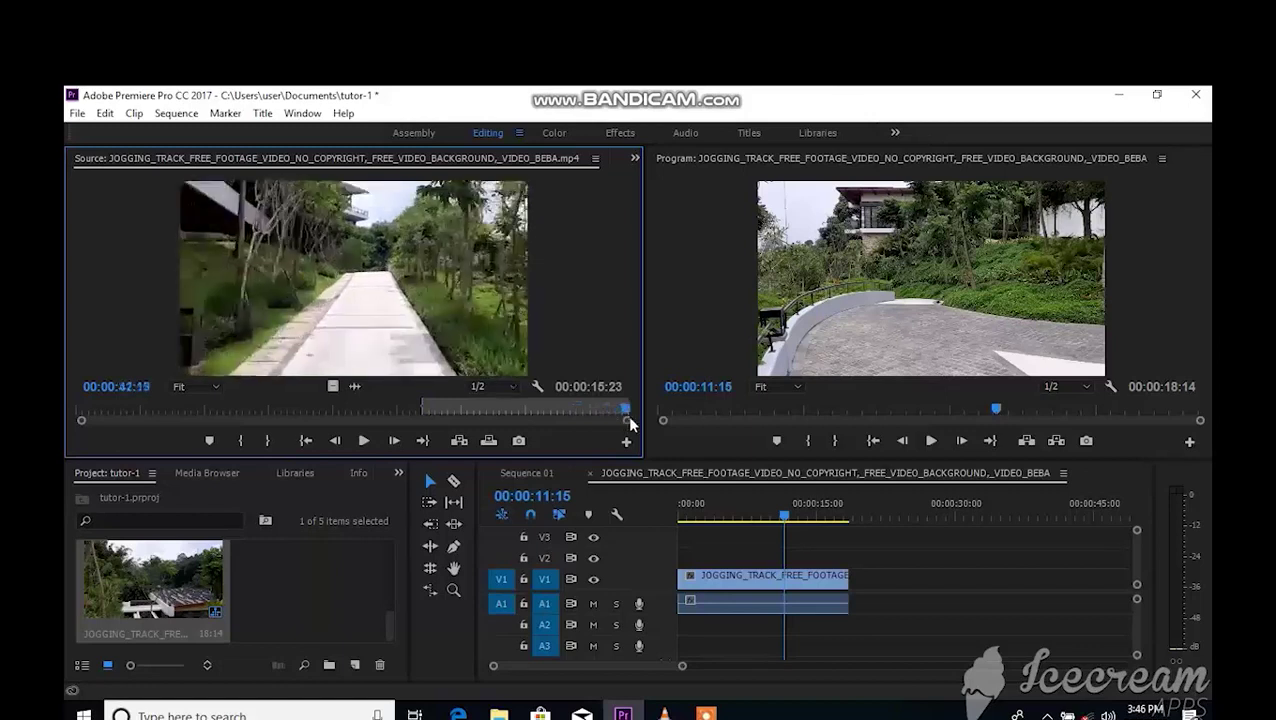
{"action": "left_click", "coordinate": [265, 441]}
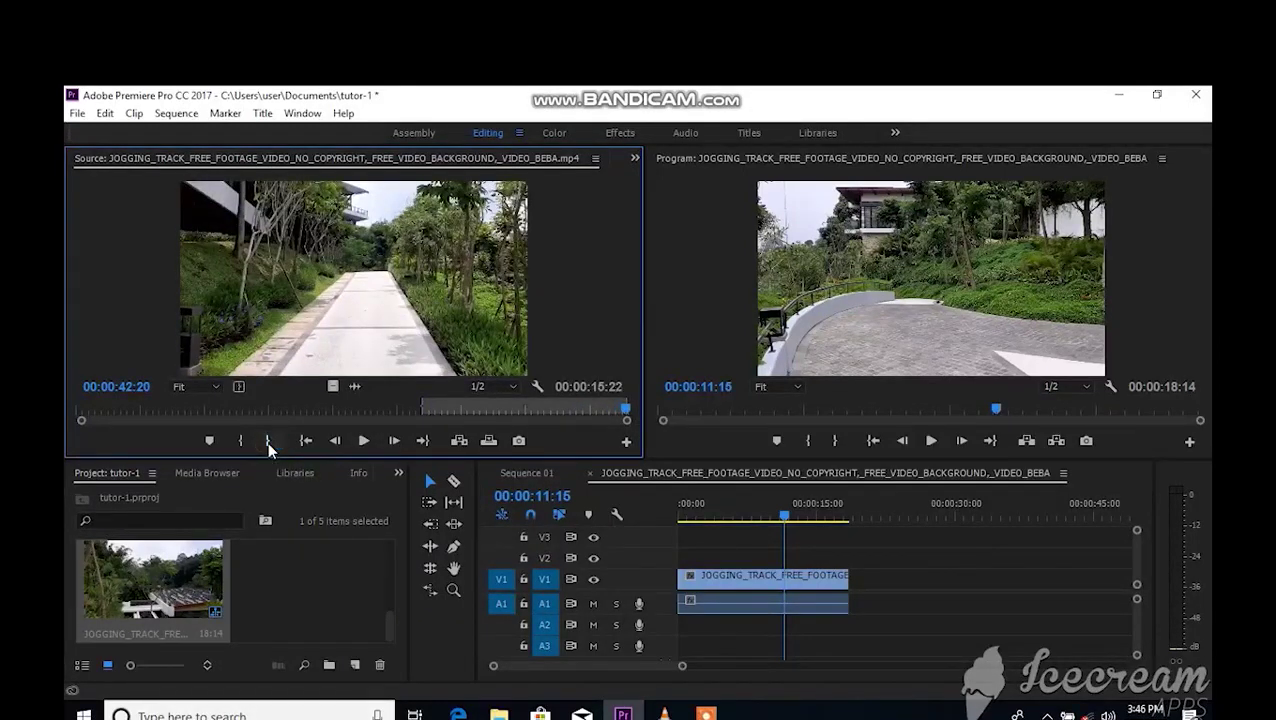
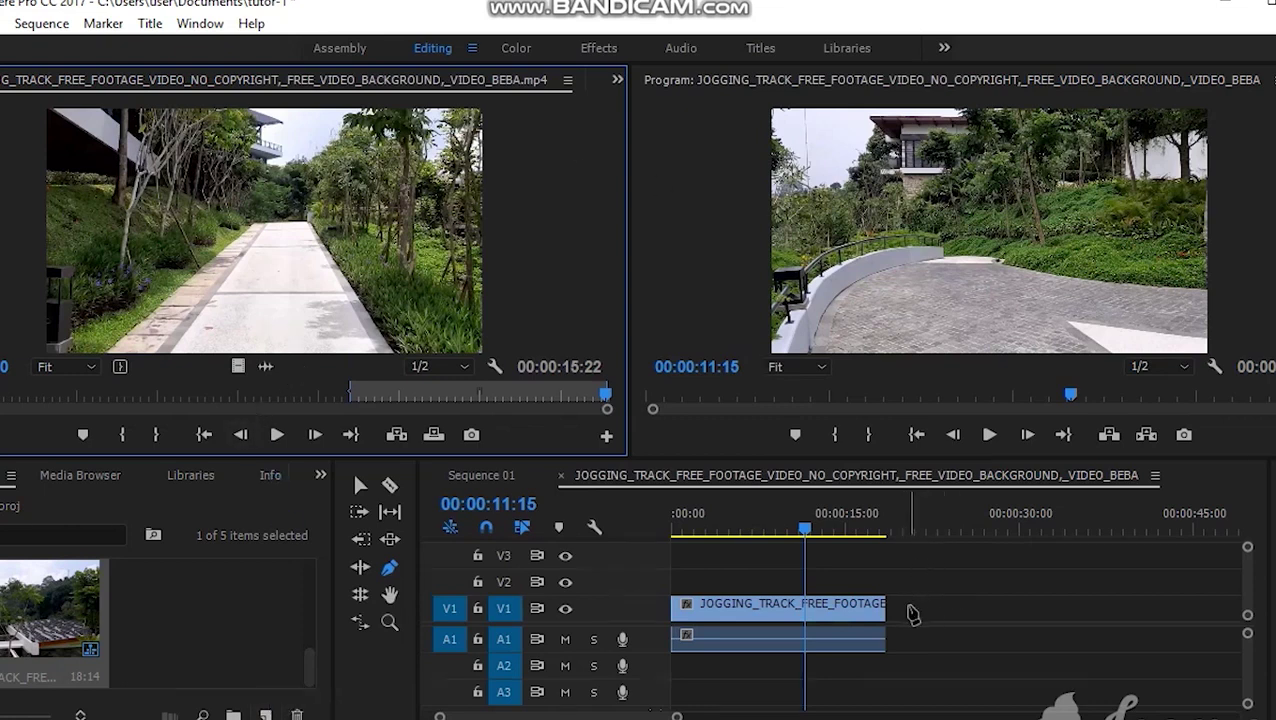
Step: With the Selection tool, drag another jogging-track clip from the Source Monitor onto V1/A1 after the first
{"action": "left_click", "coordinate": [362, 488]}
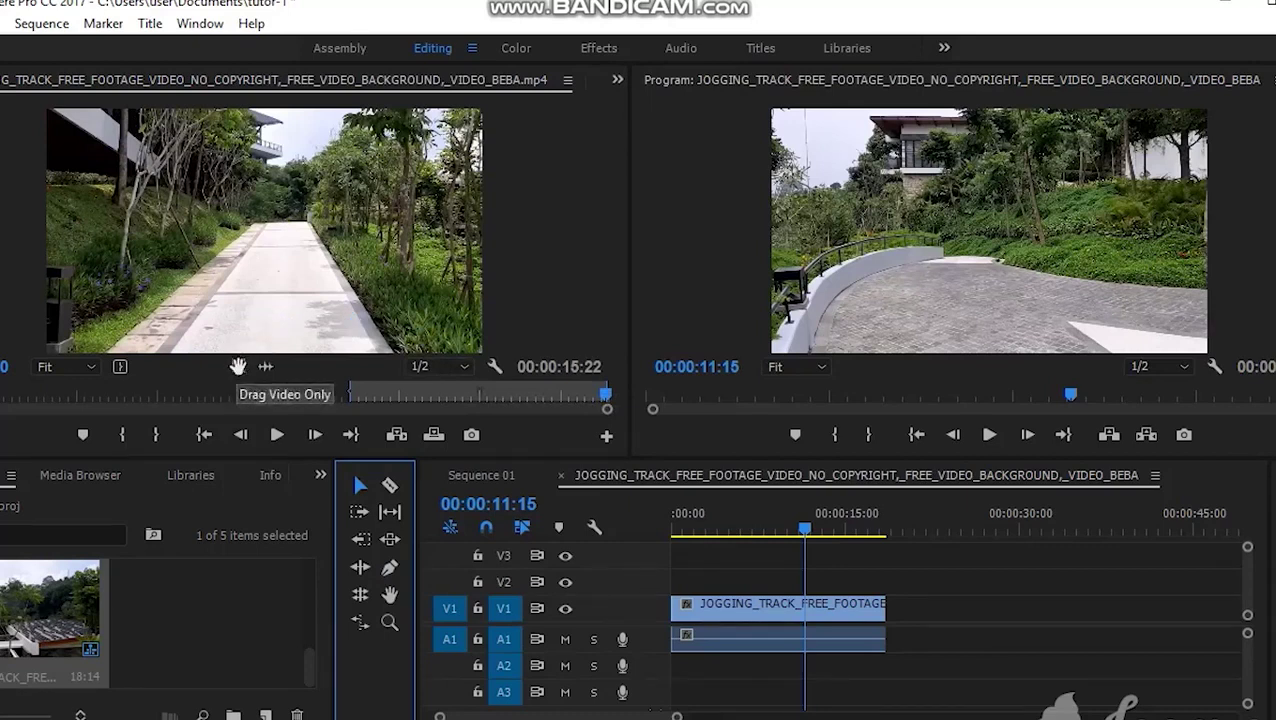
{"action": "left_click_drag", "start_coordinate": [238, 367], "coordinate": [900, 617]}
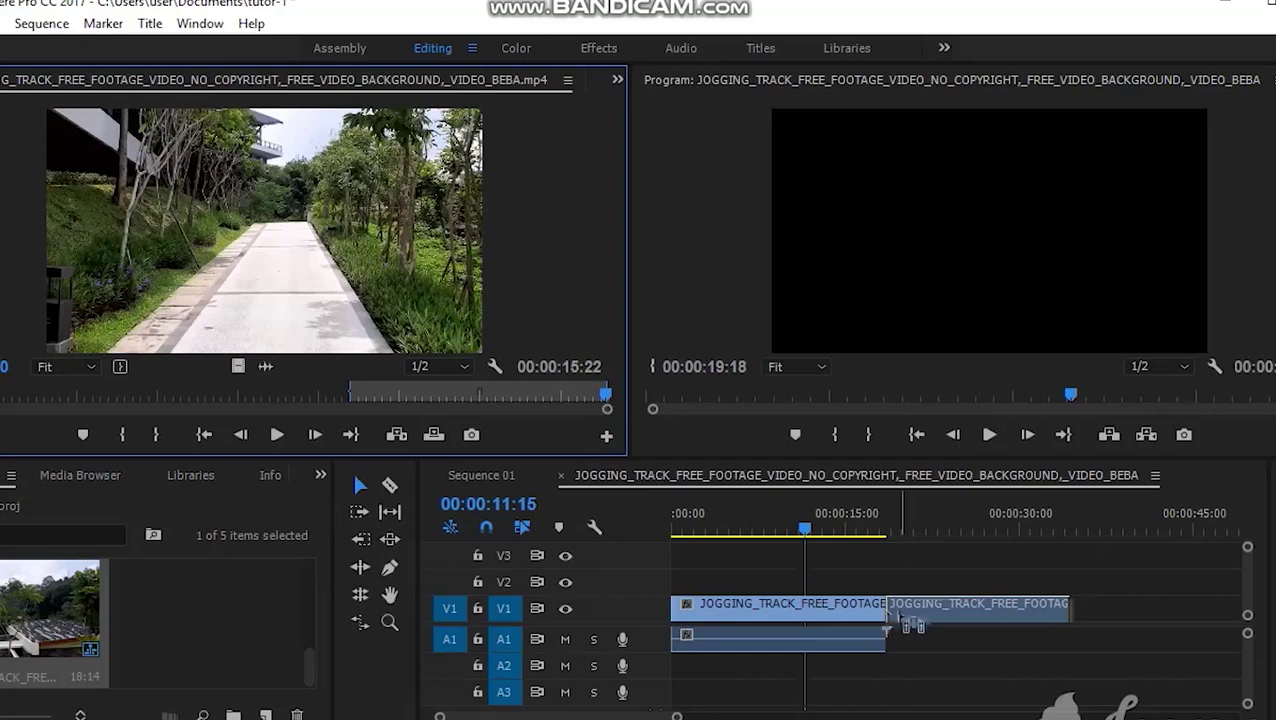
{"action": "left_click_drag", "start_coordinate": [900, 617], "coordinate": [902, 618]}
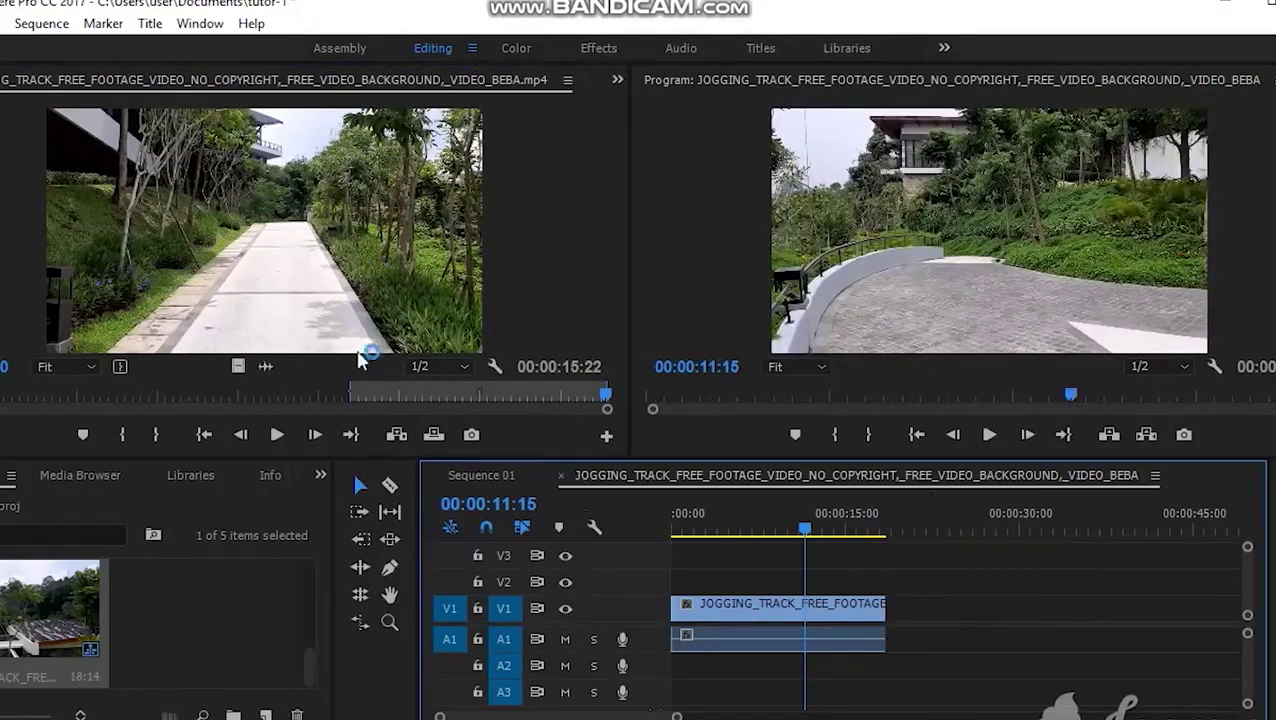
{"action": "left_click_drag", "start_coordinate": [333, 255], "coordinate": [933, 612]}
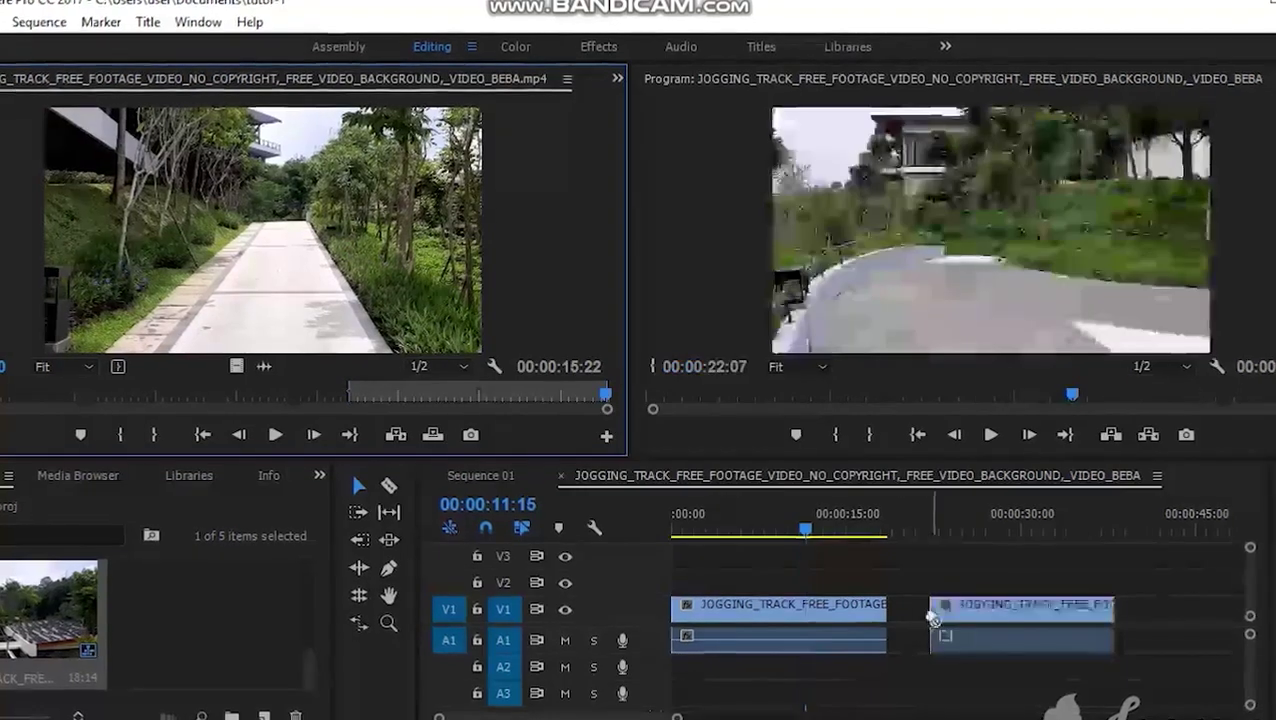
{"action": "right_click", "coordinate": [908, 612]}
Step: Ripple-delete the gap, then delete the second jogging-track clip from the timeline
{"action": "left_click", "coordinate": [950, 632]}
{"action": "key", "text": "Down"}
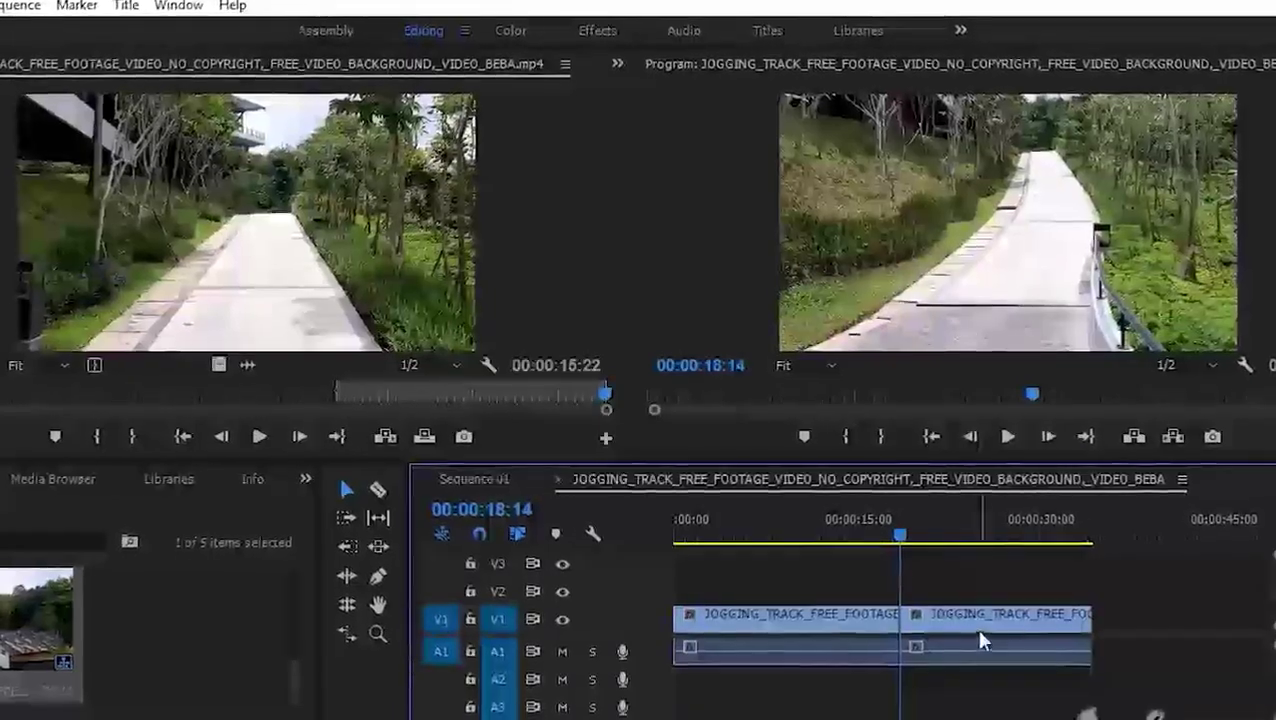
{"action": "left_click", "coordinate": [978, 632]}
{"action": "key", "text": "Delete"}
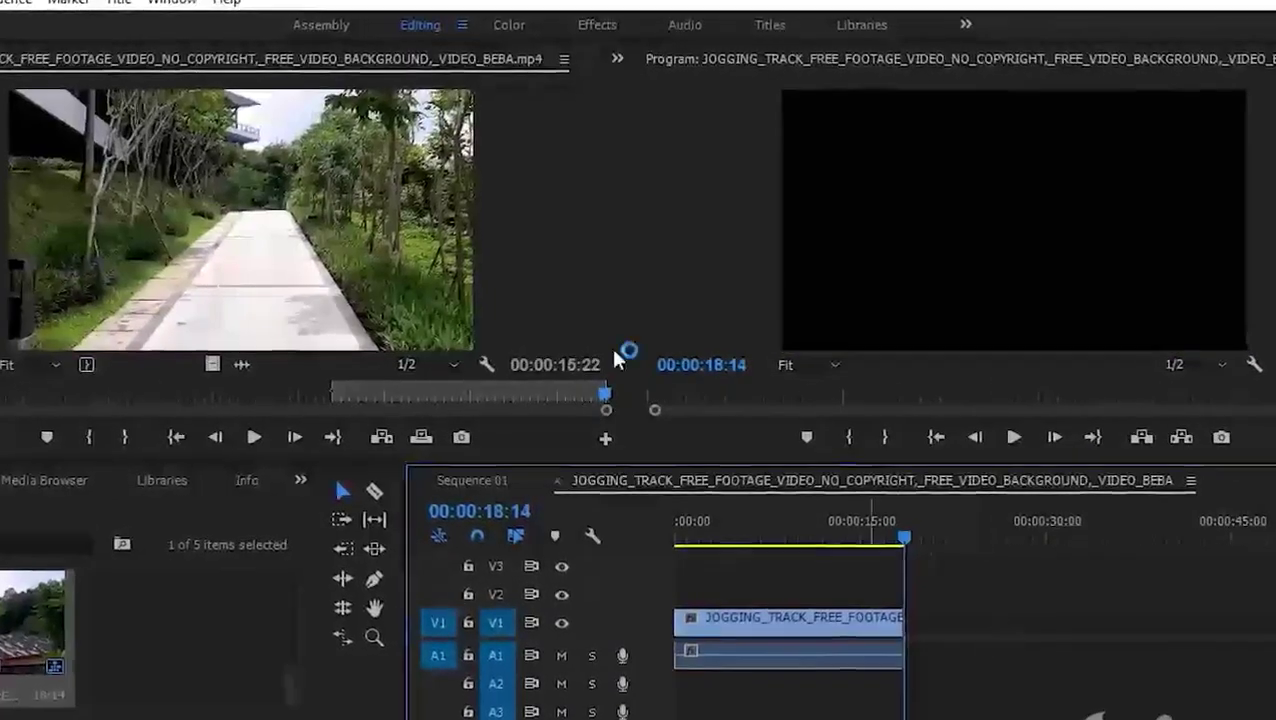
Step: Drag the source clip back onto V1/A1 after the first clip and scrub across the join
{"action": "mouse_move", "coordinate": [355, 228]}
{"action": "left_mouse_down"}
{"action": "mouse_move", "coordinate": [968, 700]}
{"action": "mouse_move", "coordinate": [940, 688]}
{"action": "left_mouse_up"}
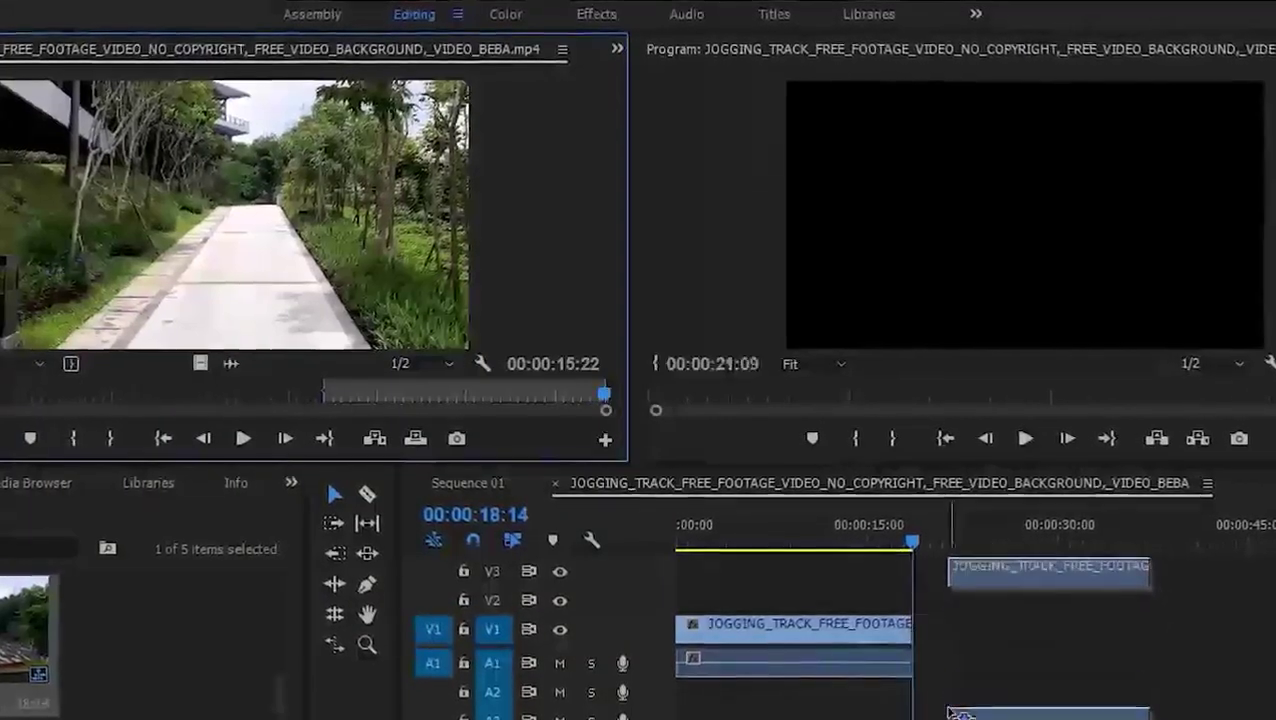
{"action": "left_click_drag", "start_coordinate": [940, 688], "coordinate": [935, 662]}
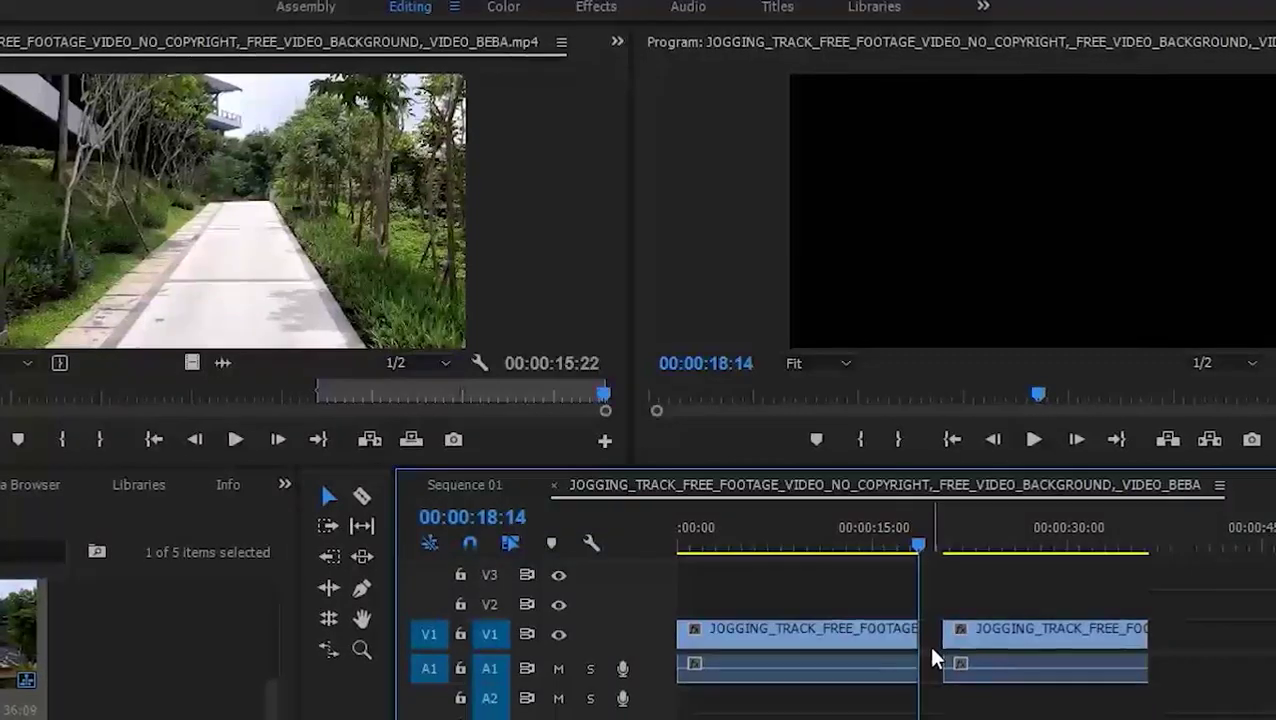
{"action": "left_click", "coordinate": [922, 547]}
{"action": "mouse_move", "coordinate": [921, 542]}
{"action": "left_mouse_down"}
{"action": "mouse_move", "coordinate": [964, 565]}
{"action": "mouse_move", "coordinate": [920, 572]}
{"action": "left_mouse_up"}
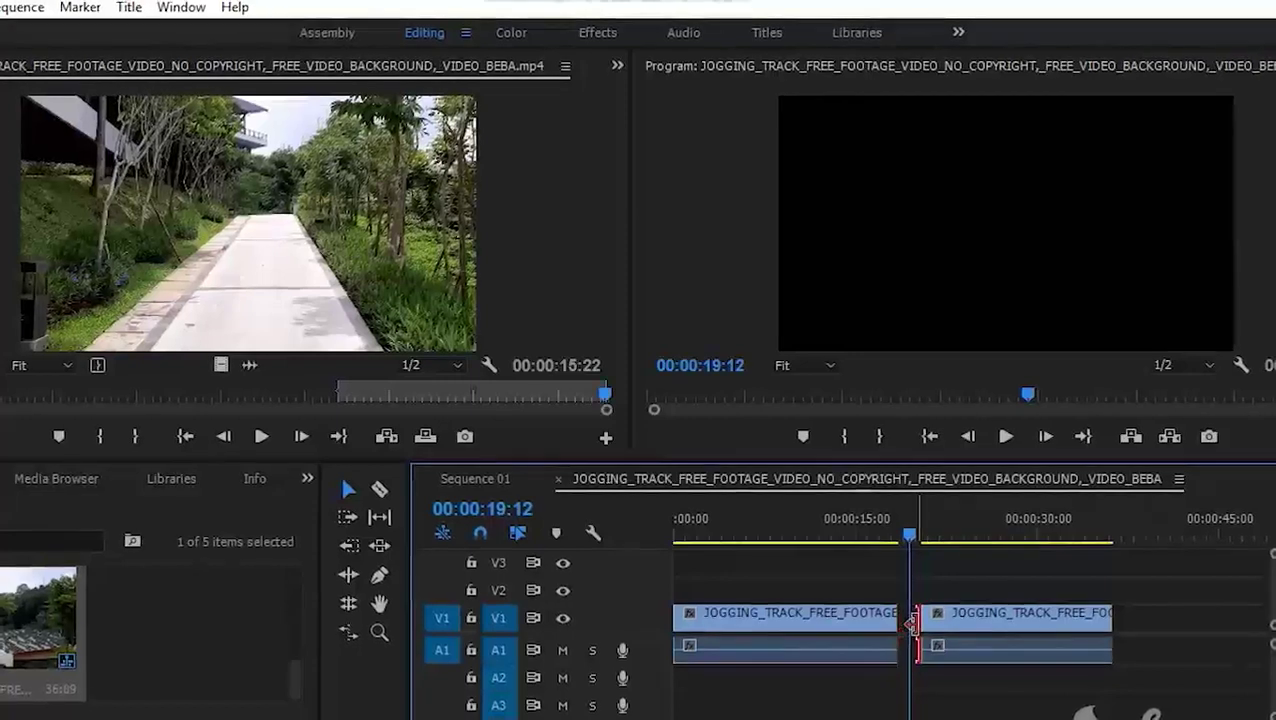
Step: Slide the second jogging-track clip earlier, toward the end of the first clip
{"action": "left_click_drag", "start_coordinate": [905, 545], "coordinate": [940, 546]}
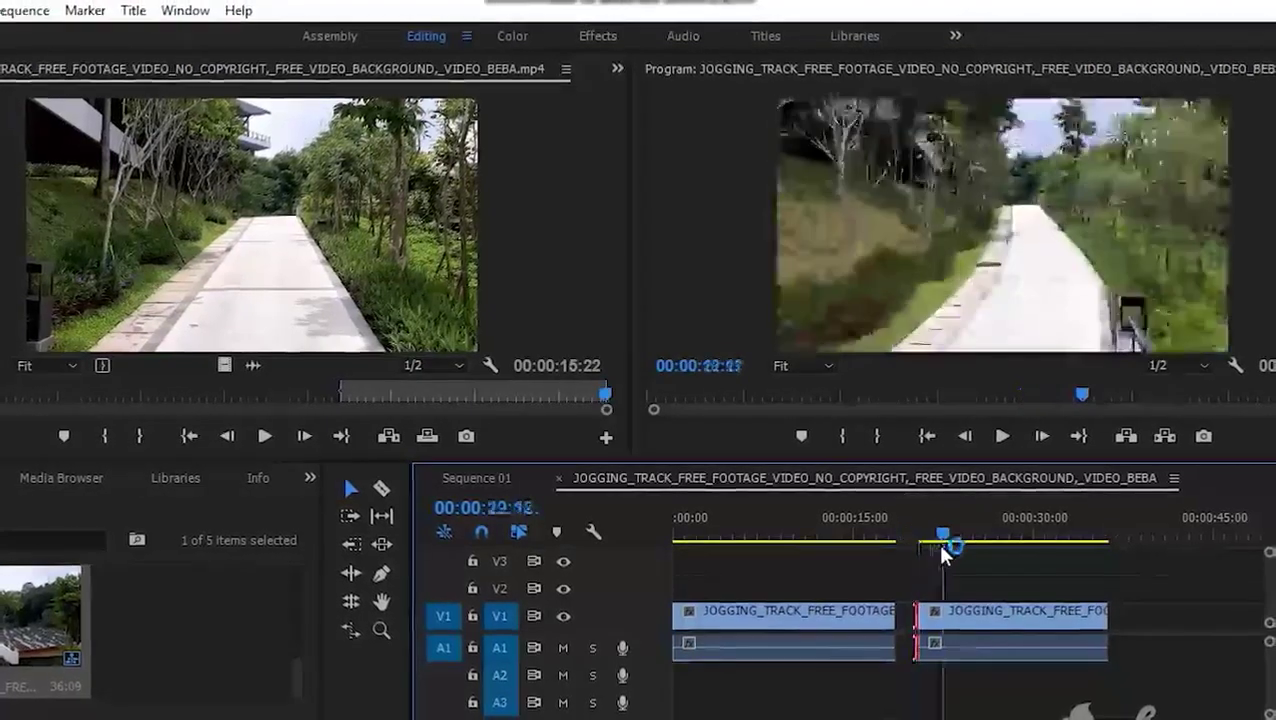
{"action": "left_click", "coordinate": [931, 614]}
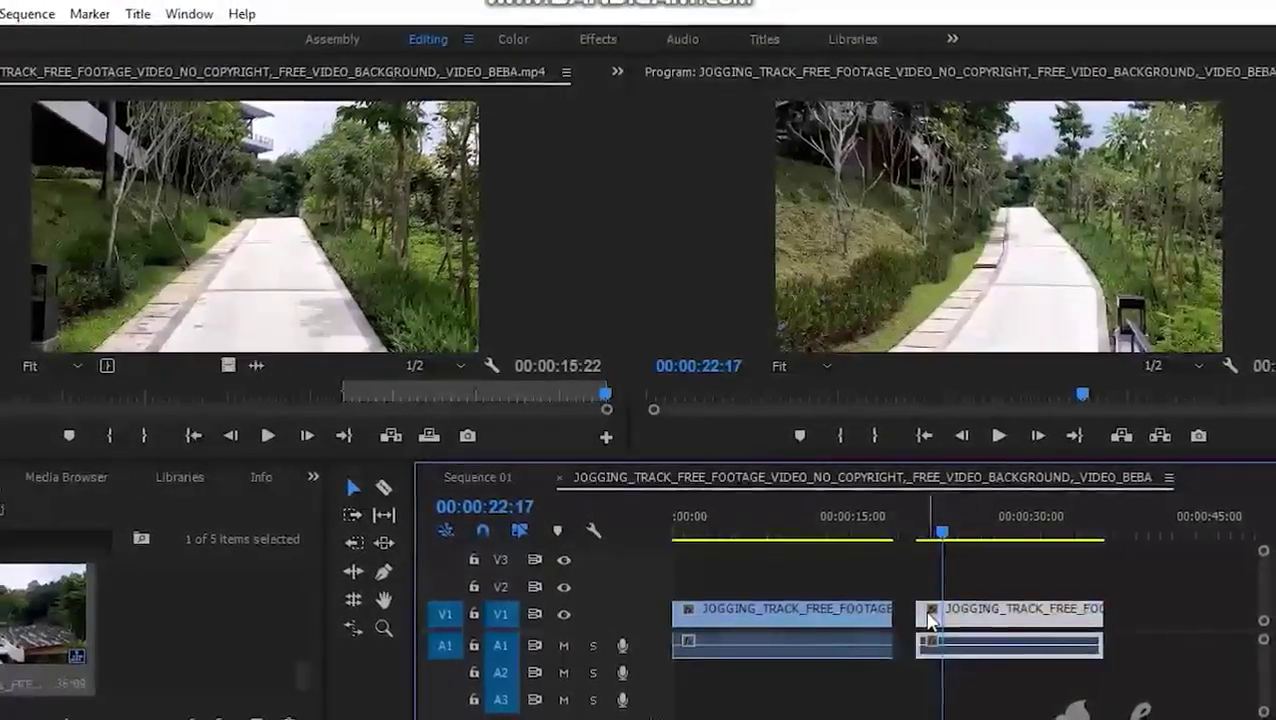
{"action": "left_click_drag", "start_coordinate": [925, 618], "coordinate": [920, 622]}
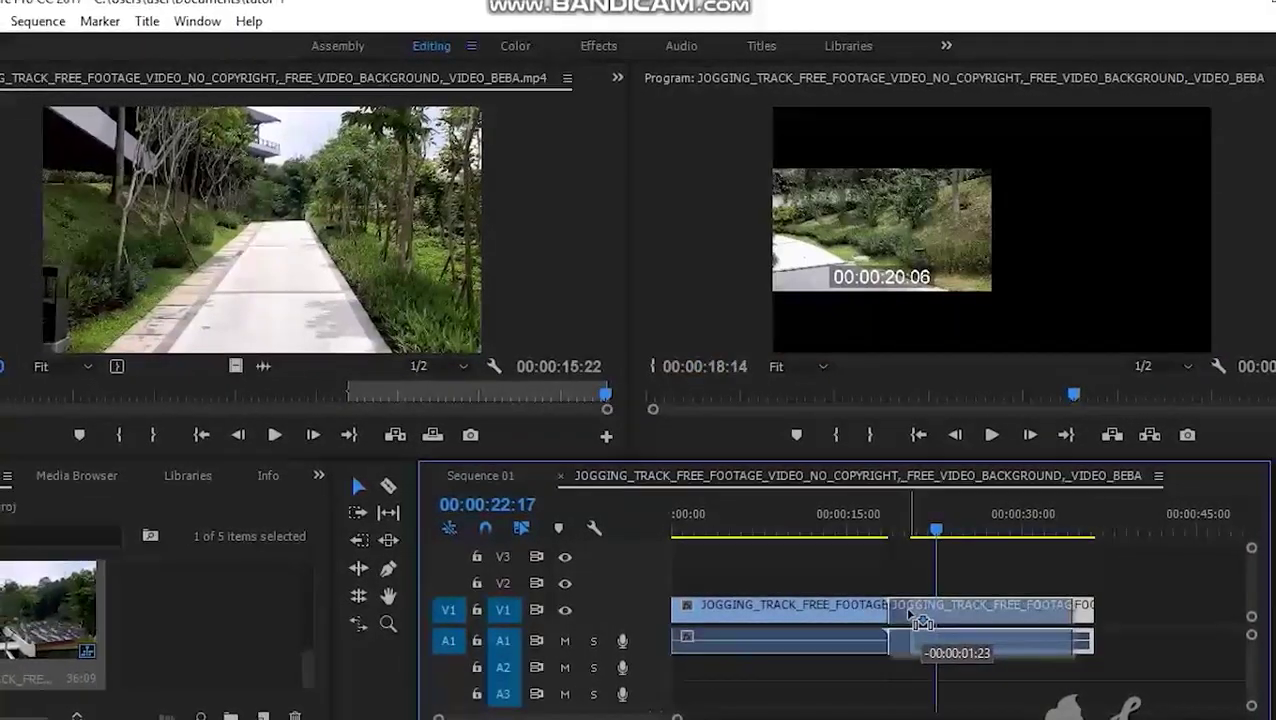
{"action": "left_click_drag", "start_coordinate": [910, 621], "coordinate": [903, 624]}
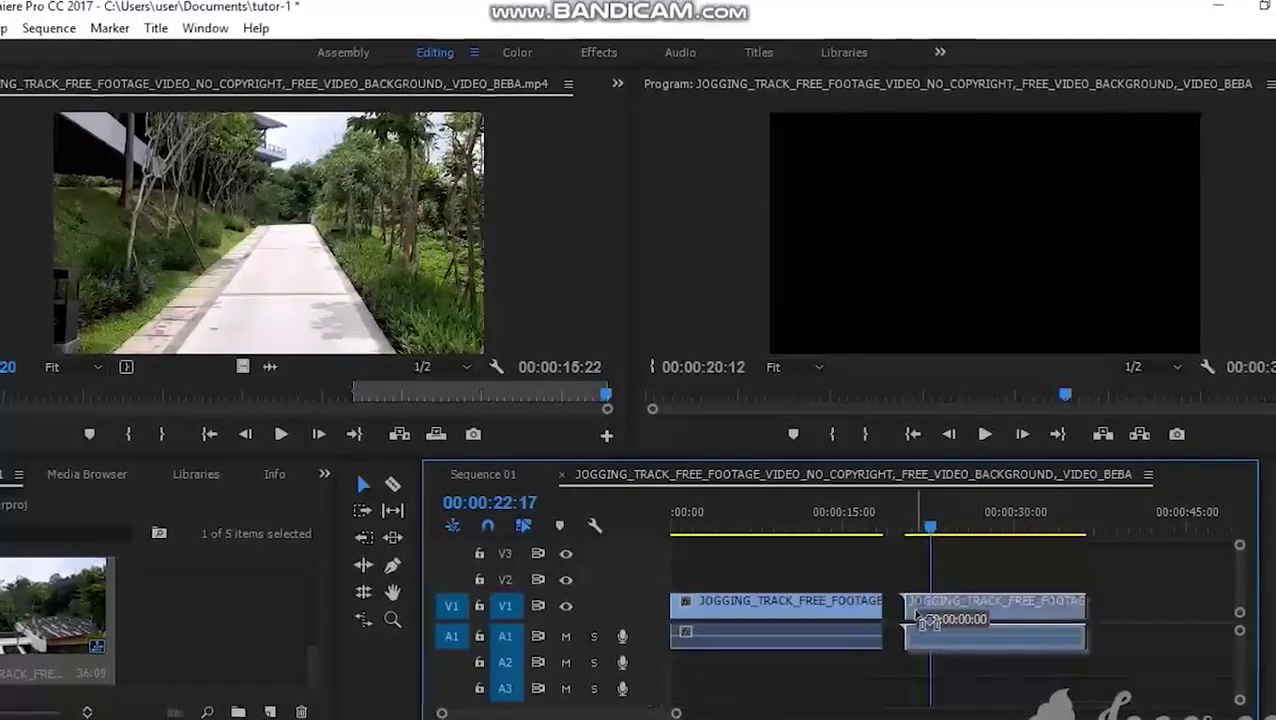
{"action": "left_click_drag", "start_coordinate": [917, 614], "coordinate": [915, 620]}
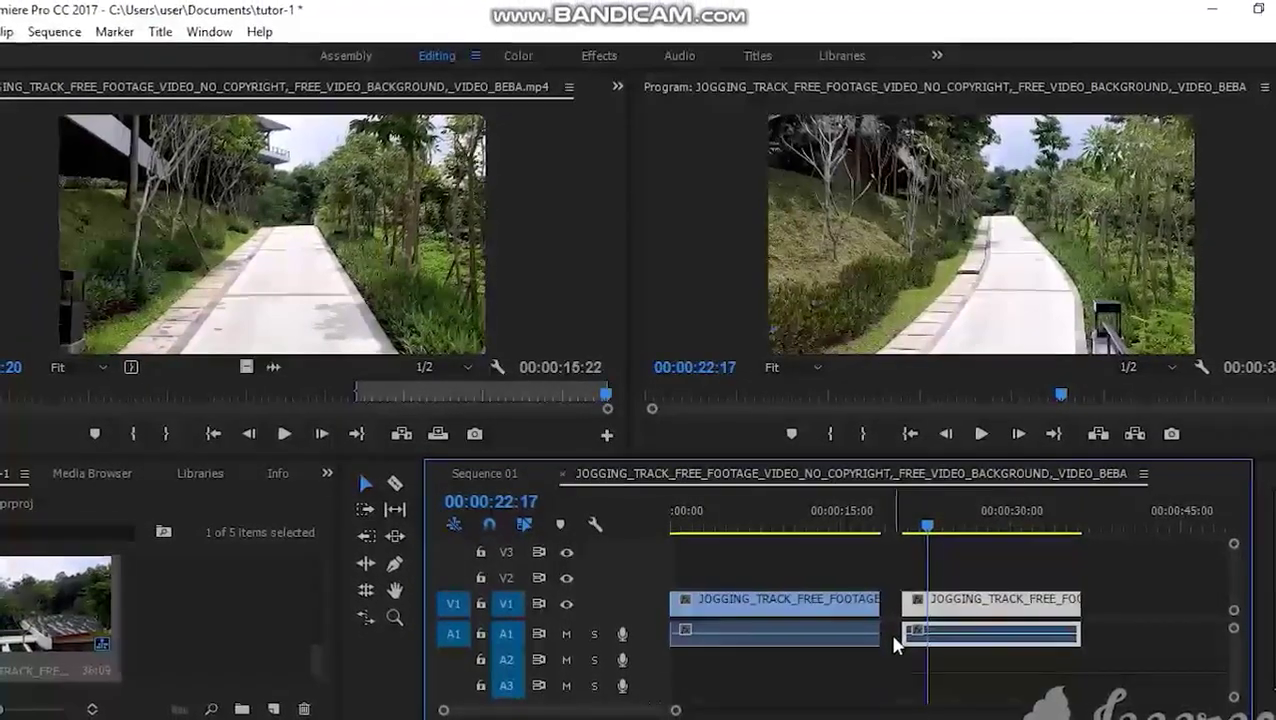
Step: Ripple Delete the remaining gap so the second clip starts at 00:00:18:14
{"action": "left_click", "coordinate": [893, 636]}
{"action": "right_click", "coordinate": [893, 641]}
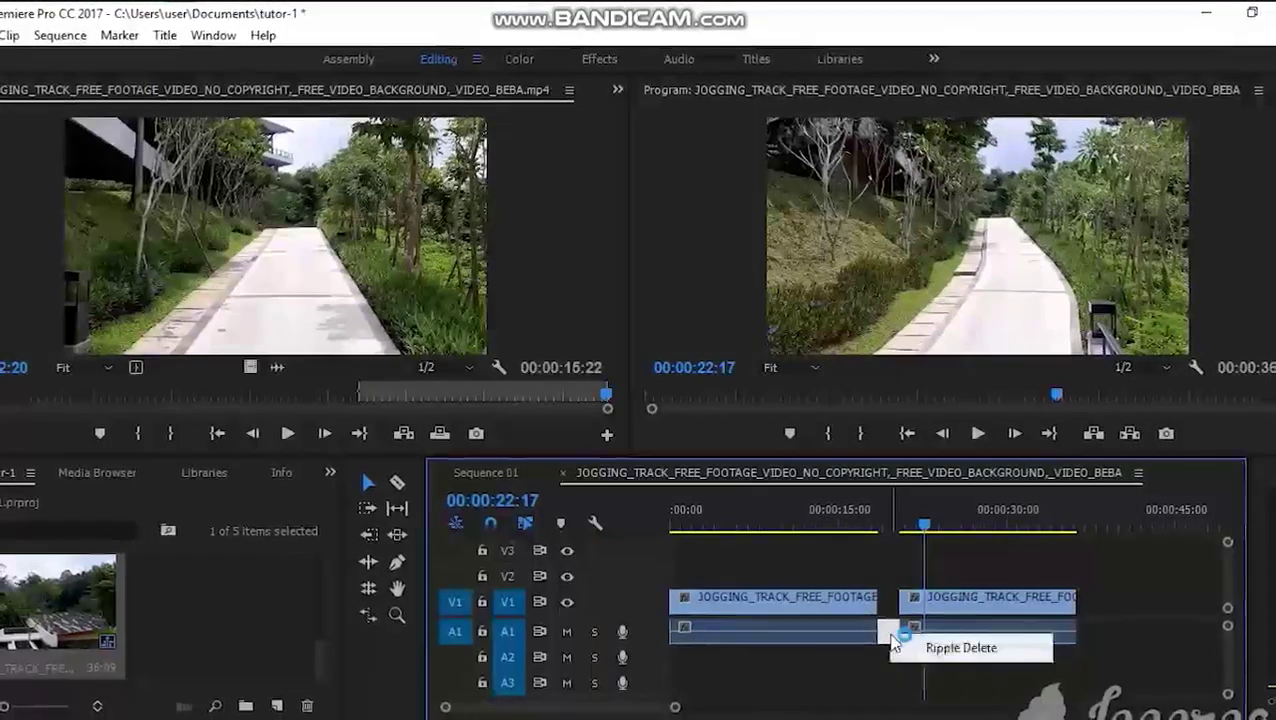
{"action": "left_click", "coordinate": [922, 648]}
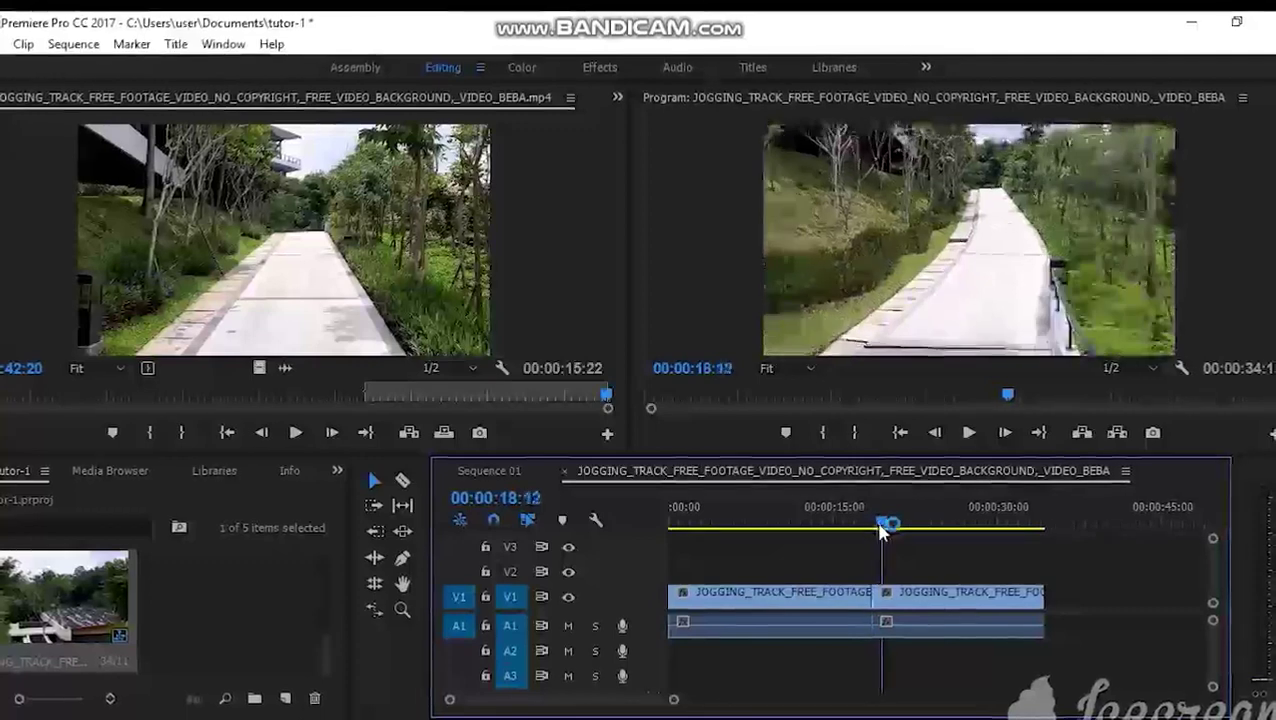
{"action": "mouse_move", "coordinate": [872, 527]}
{"action": "left_mouse_down"}
{"action": "mouse_move", "coordinate": [735, 525]}
{"action": "mouse_move", "coordinate": [848, 607]}
{"action": "mouse_move", "coordinate": [909, 597]}
{"action": "left_mouse_up"}
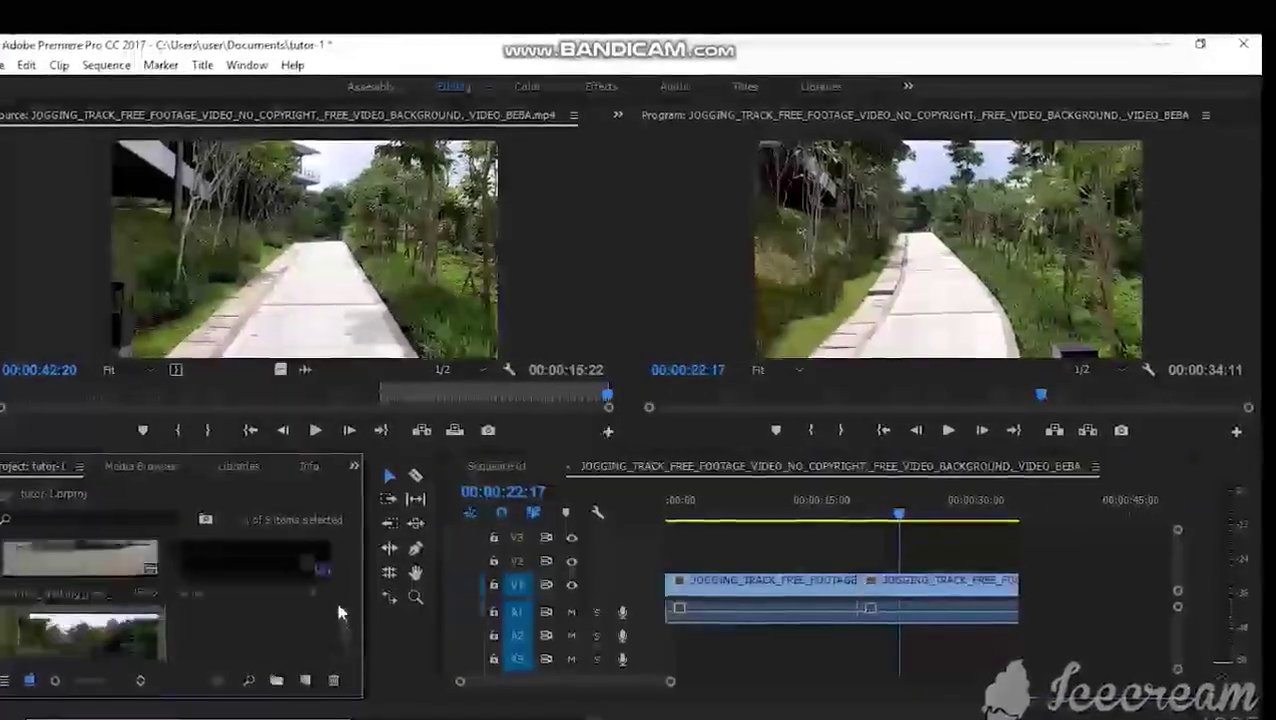
Step: Scroll the Project panel up and select the TAP_WATER clip
{"action": "scroll", "coordinate": [338, 567], "scroll_direction": "up", "scroll_amount": 2}
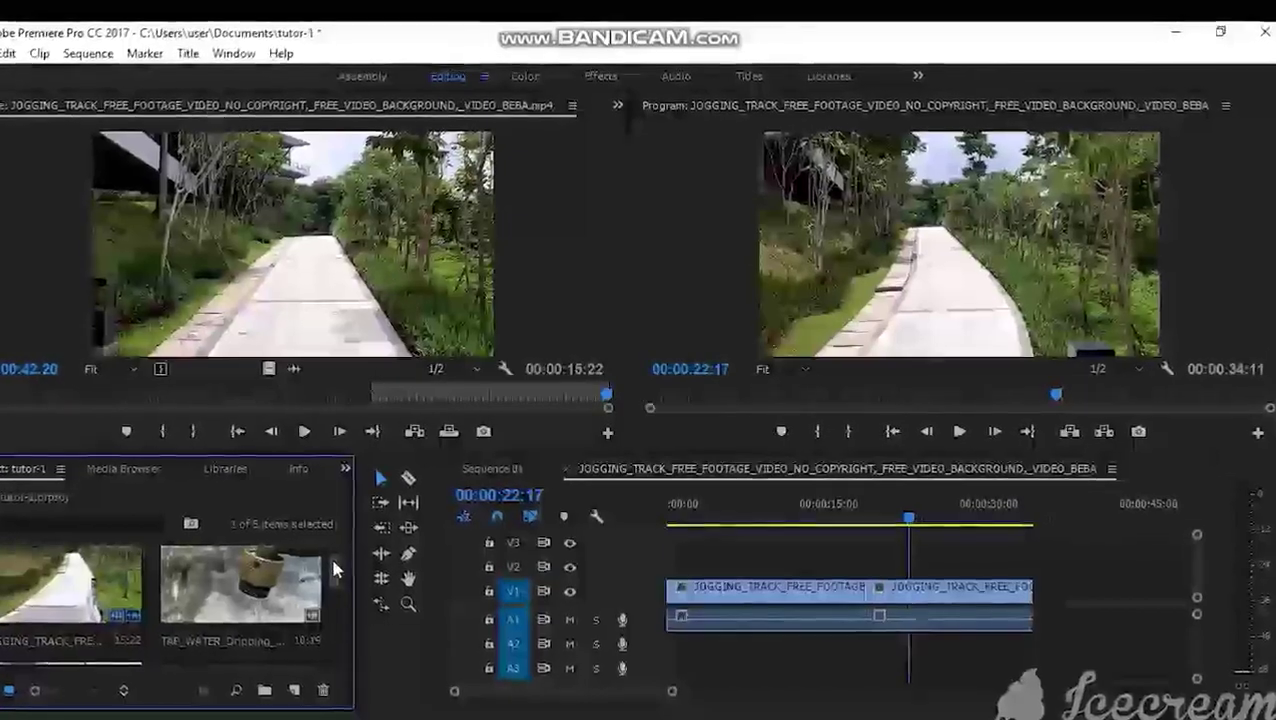
{"action": "left_click", "coordinate": [330, 562]}
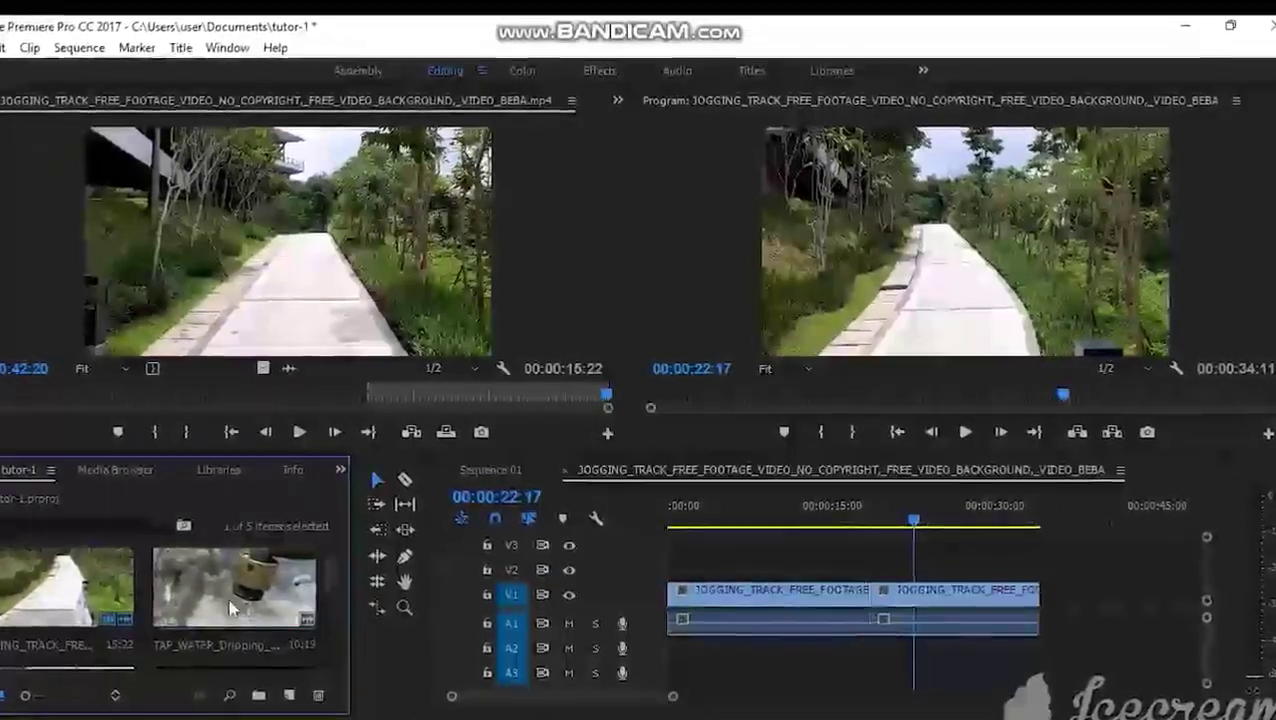
Step: Mark a 00:00:04:09 In/Out range on TAP_WATER and drag it onto V1/A1 after the jogging clips
{"action": "double_click", "coordinate": [226, 599]}
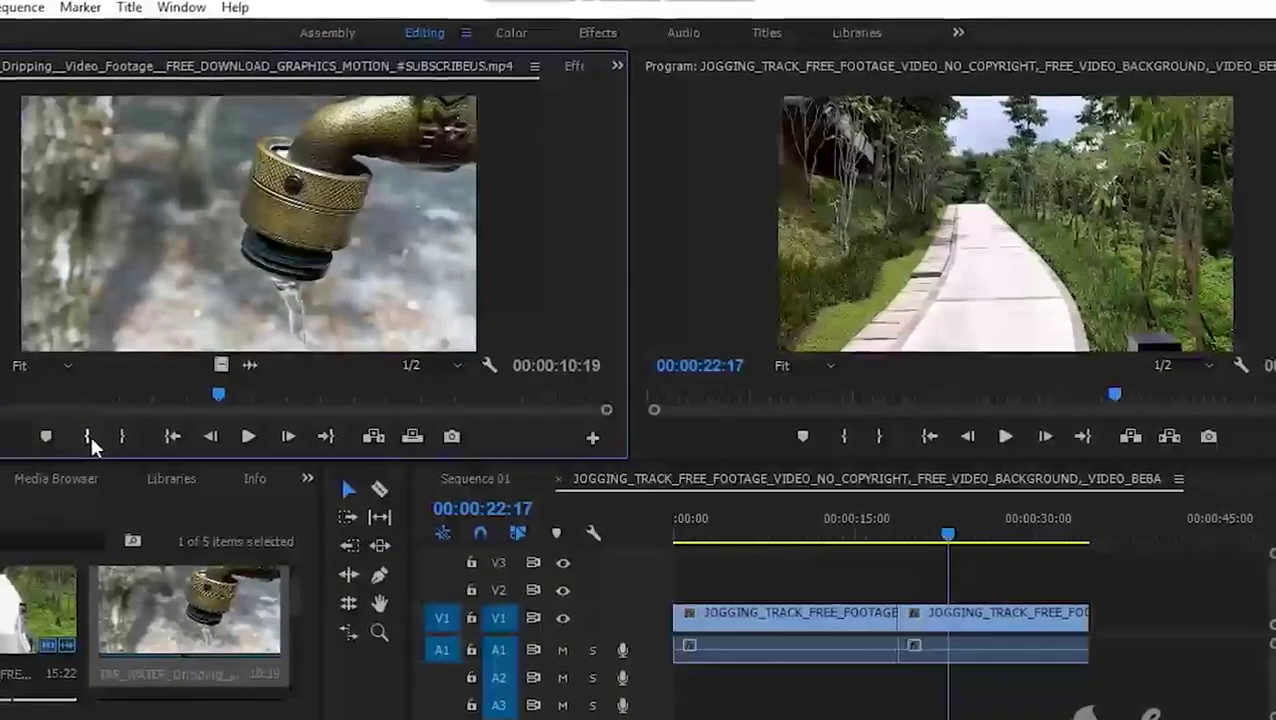
{"action": "left_click", "coordinate": [88, 436]}
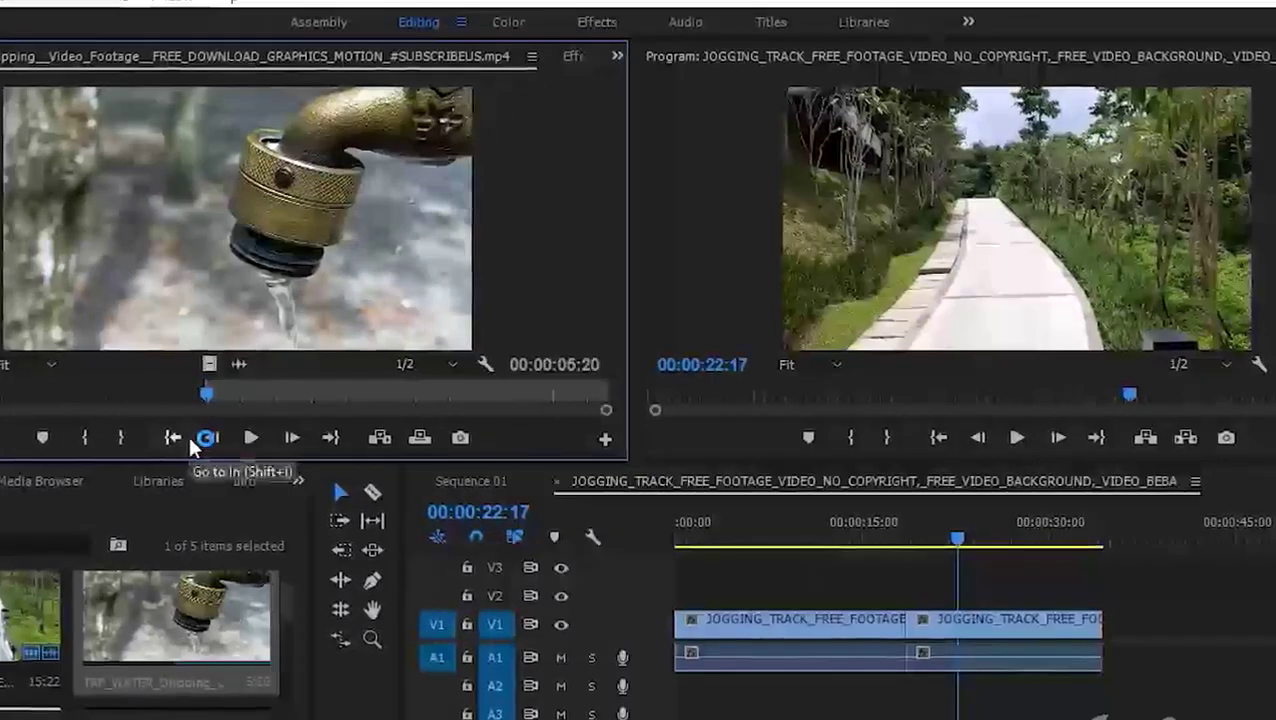
{"action": "left_click_drag", "start_coordinate": [203, 395], "coordinate": [500, 396]}
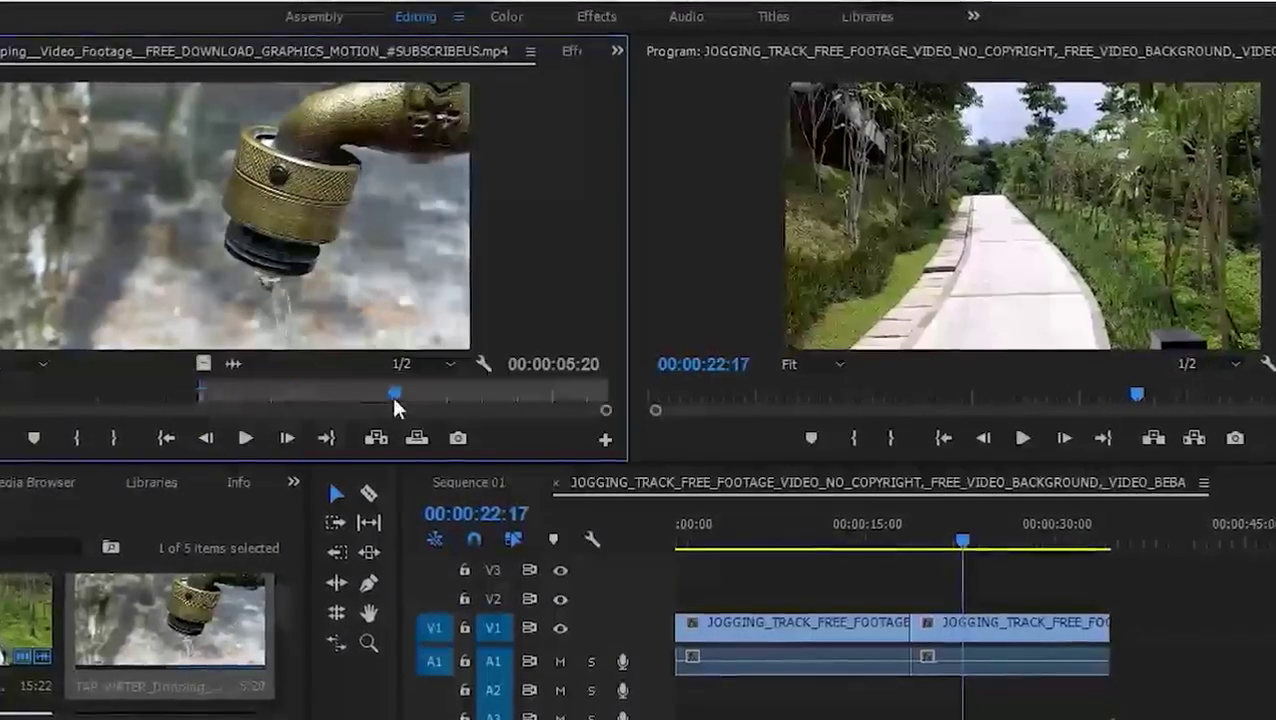
{"action": "left_click", "coordinate": [109, 439]}
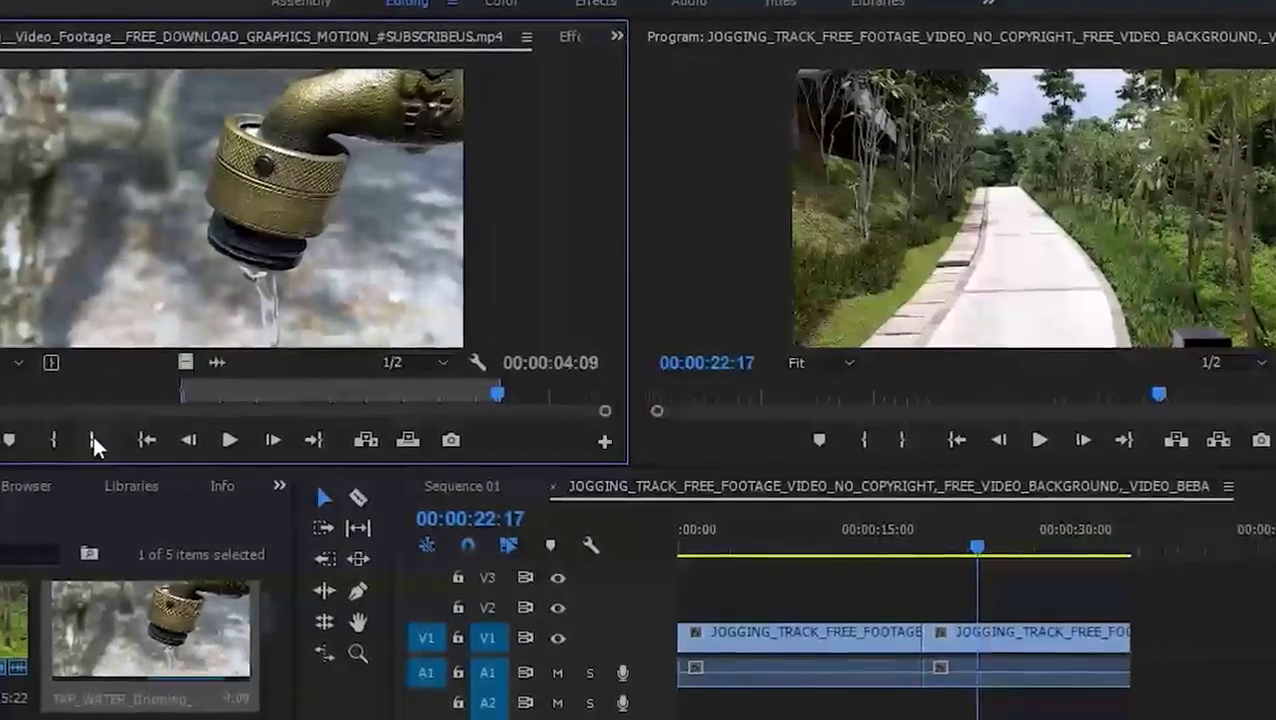
{"action": "left_click", "coordinate": [91, 435]}
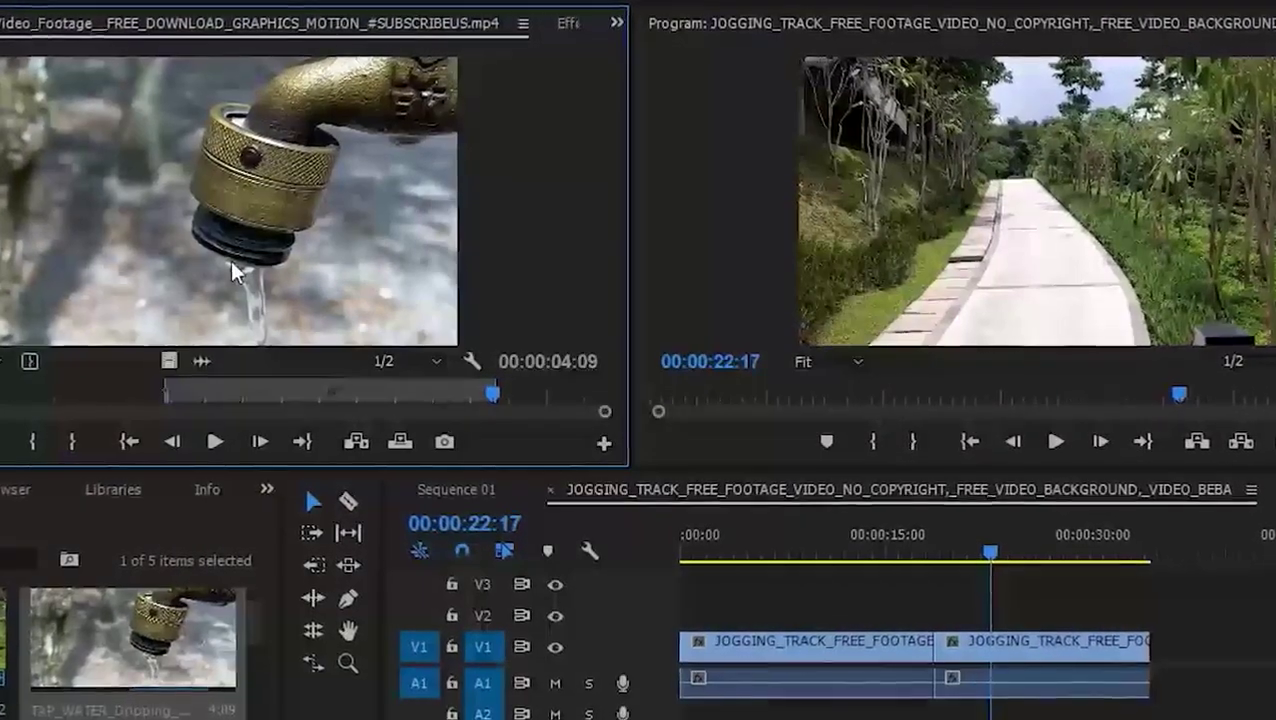
{"action": "left_click_drag", "start_coordinate": [232, 272], "coordinate": [1196, 666]}
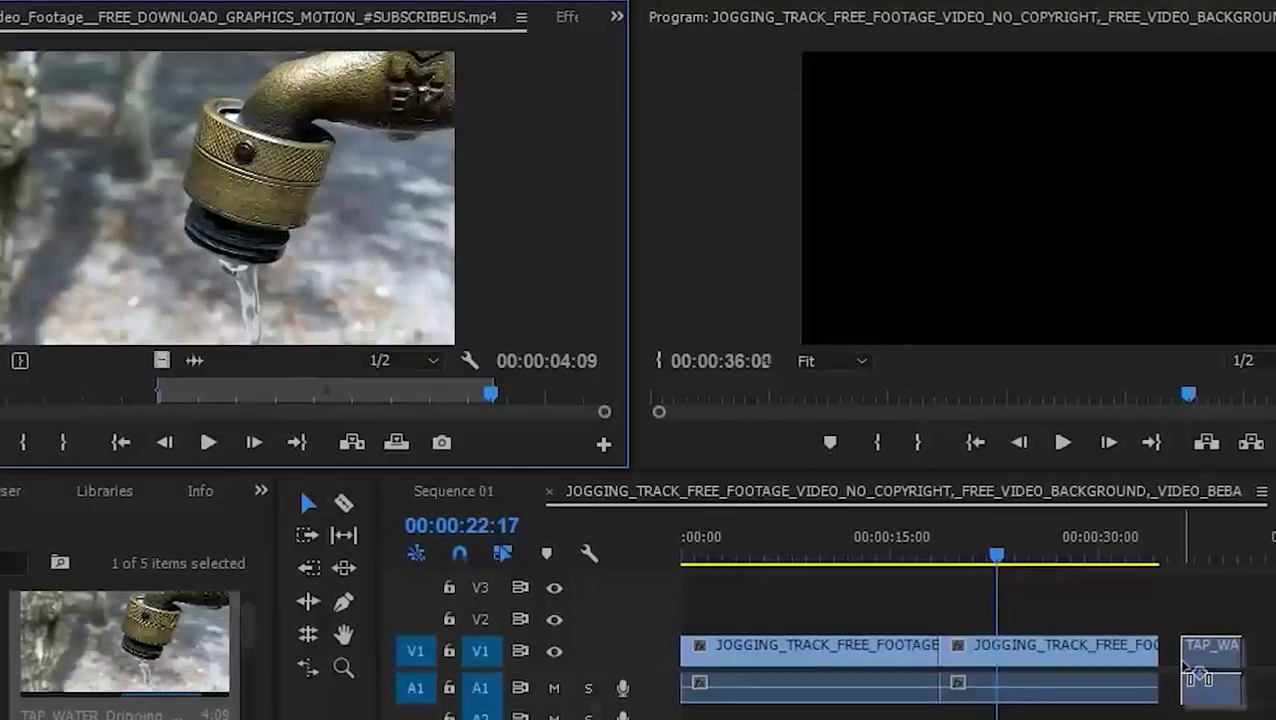
Step: Snap the tap-water clip against the jogging clip's end, then play the sequence to check the join
{"action": "left_click_drag", "start_coordinate": [1196, 668], "coordinate": [1183, 678]}
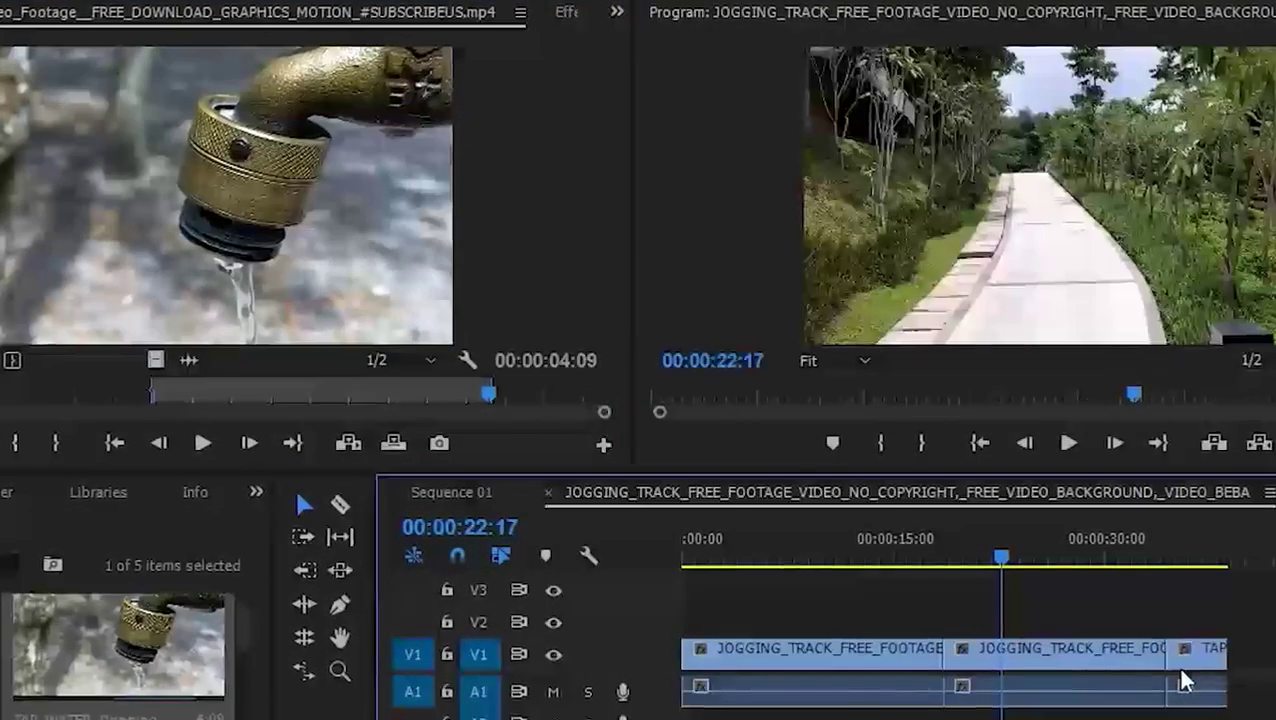
{"action": "left_click_drag", "start_coordinate": [1010, 567], "coordinate": [1213, 598]}
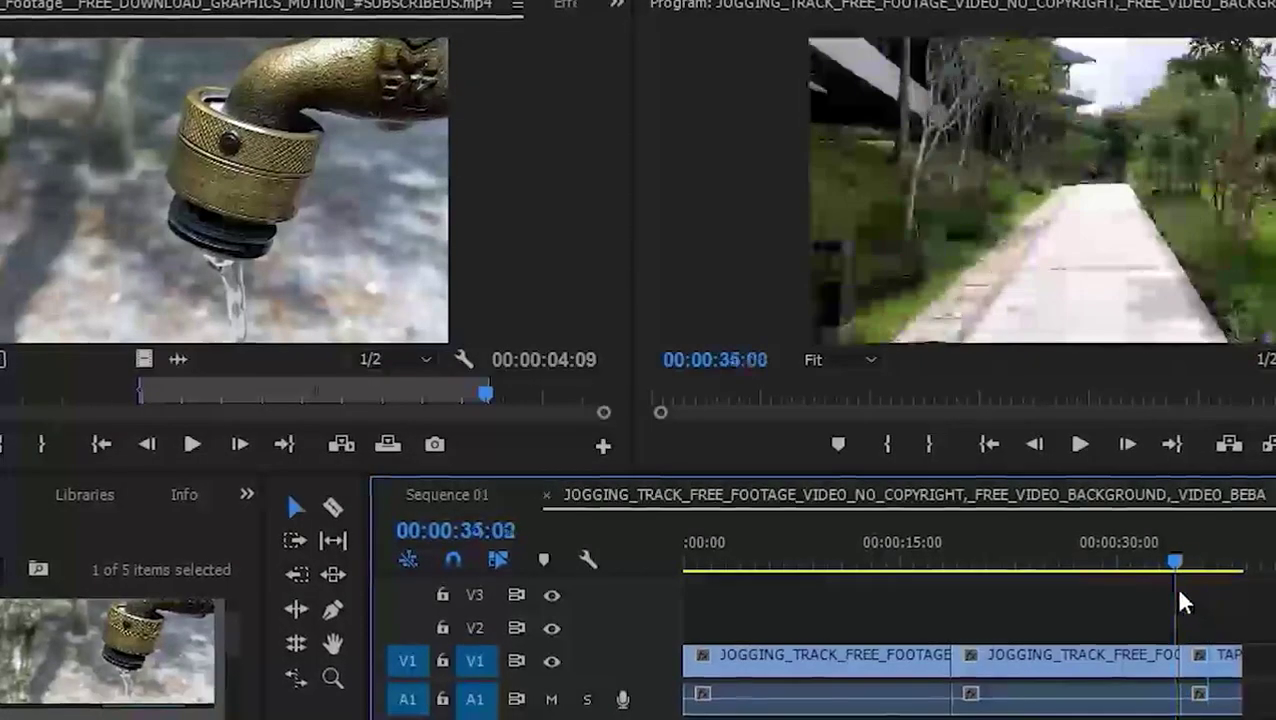
{"action": "left_click_drag", "start_coordinate": [1212, 597], "coordinate": [1188, 578]}
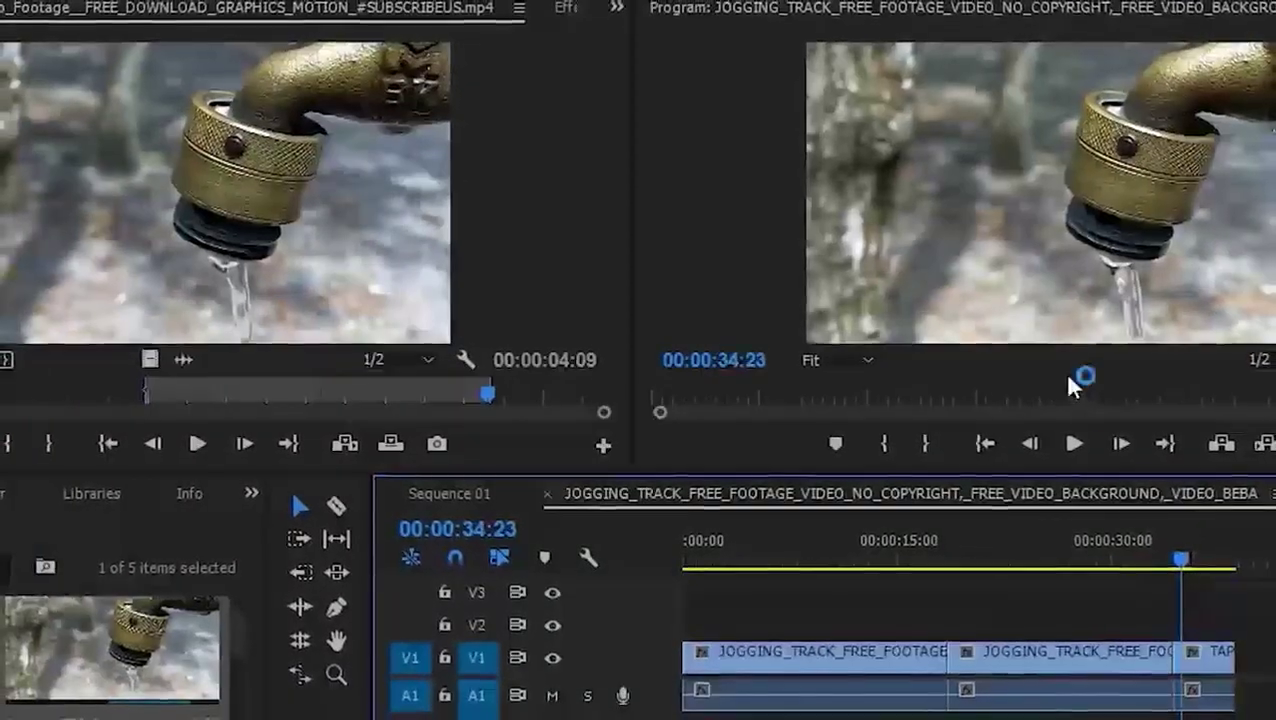
{"action": "left_click", "coordinate": [1066, 444]}
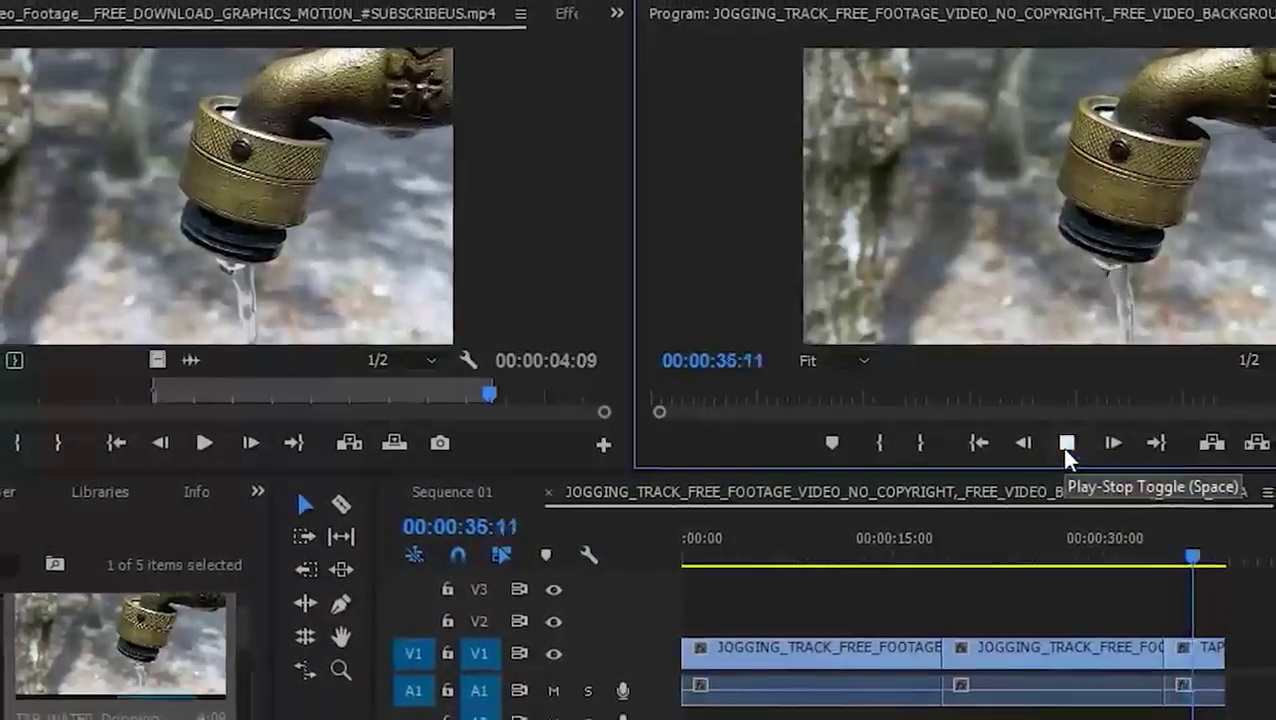
{"action": "left_click_drag", "start_coordinate": [1203, 562], "coordinate": [670, 565]}
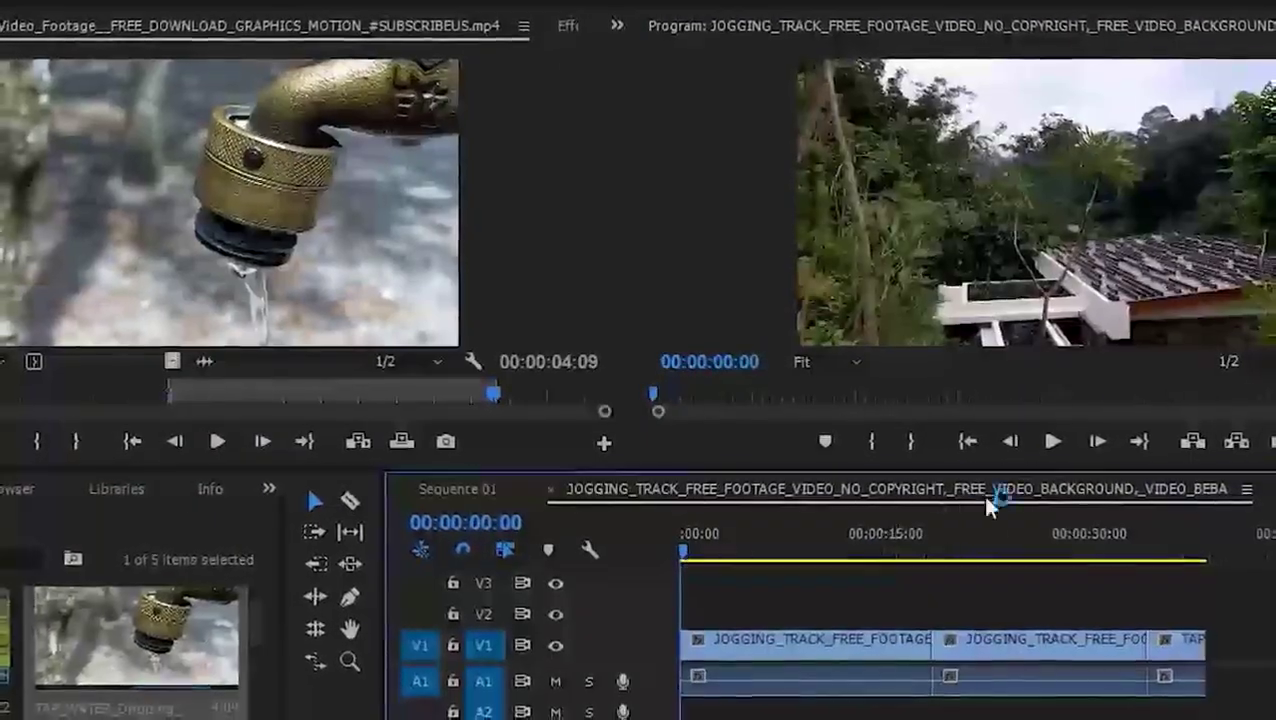
{"action": "left_click", "coordinate": [1040, 441]}
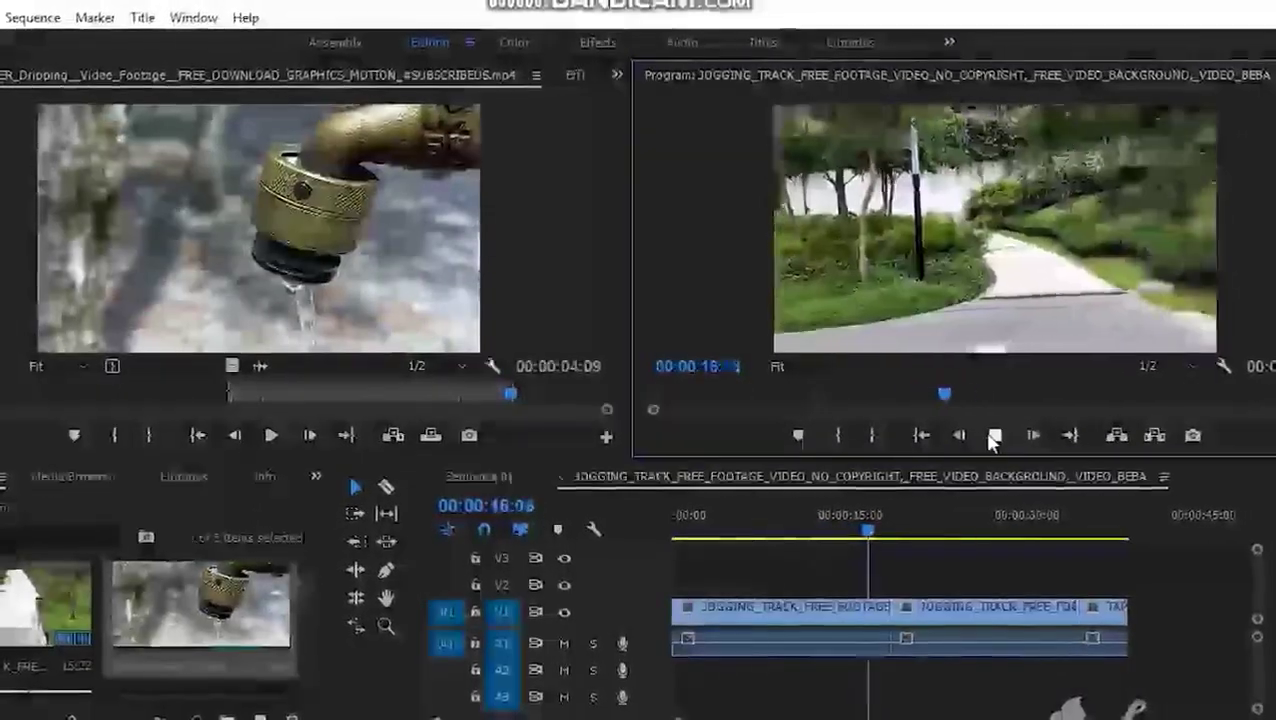
{"action": "left_click", "coordinate": [992, 437]}
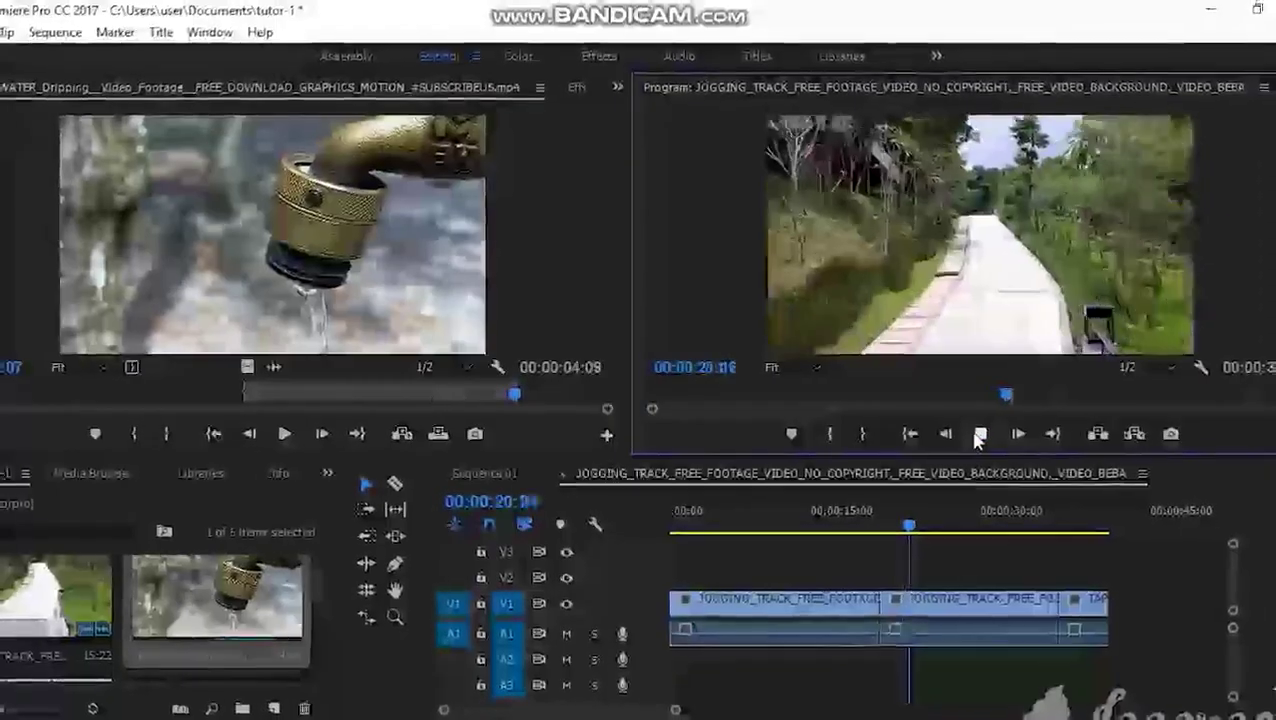
{"action": "left_click", "coordinate": [975, 434]}
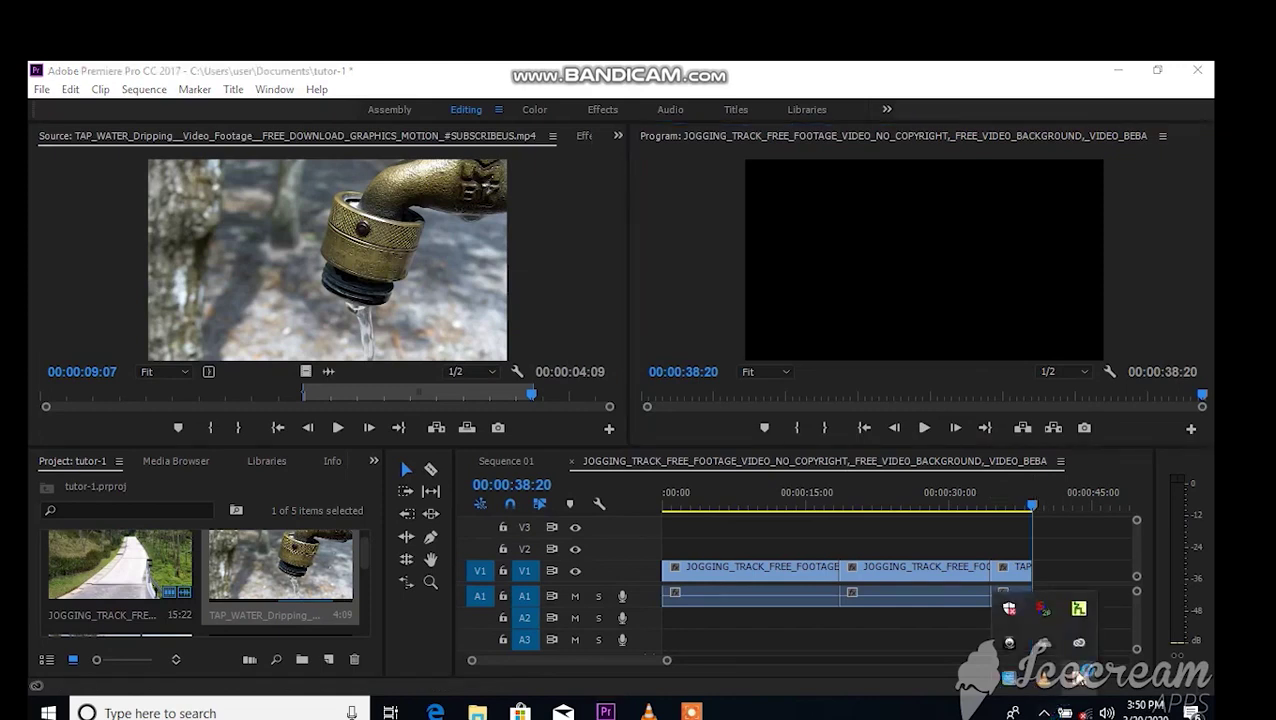
{"action": "left_click", "coordinate": [1078, 683]}
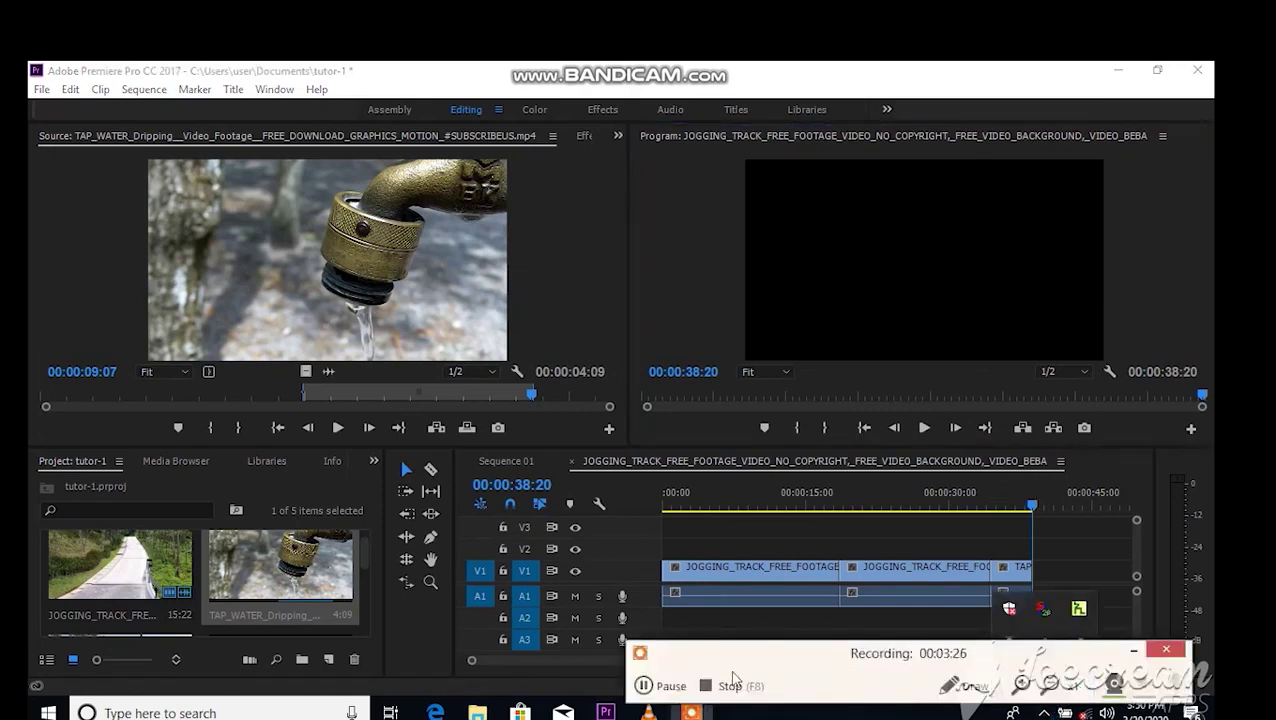
{"action": "left_click", "coordinate": [643, 688]}
{"action": "left_click", "coordinate": [643, 688]}
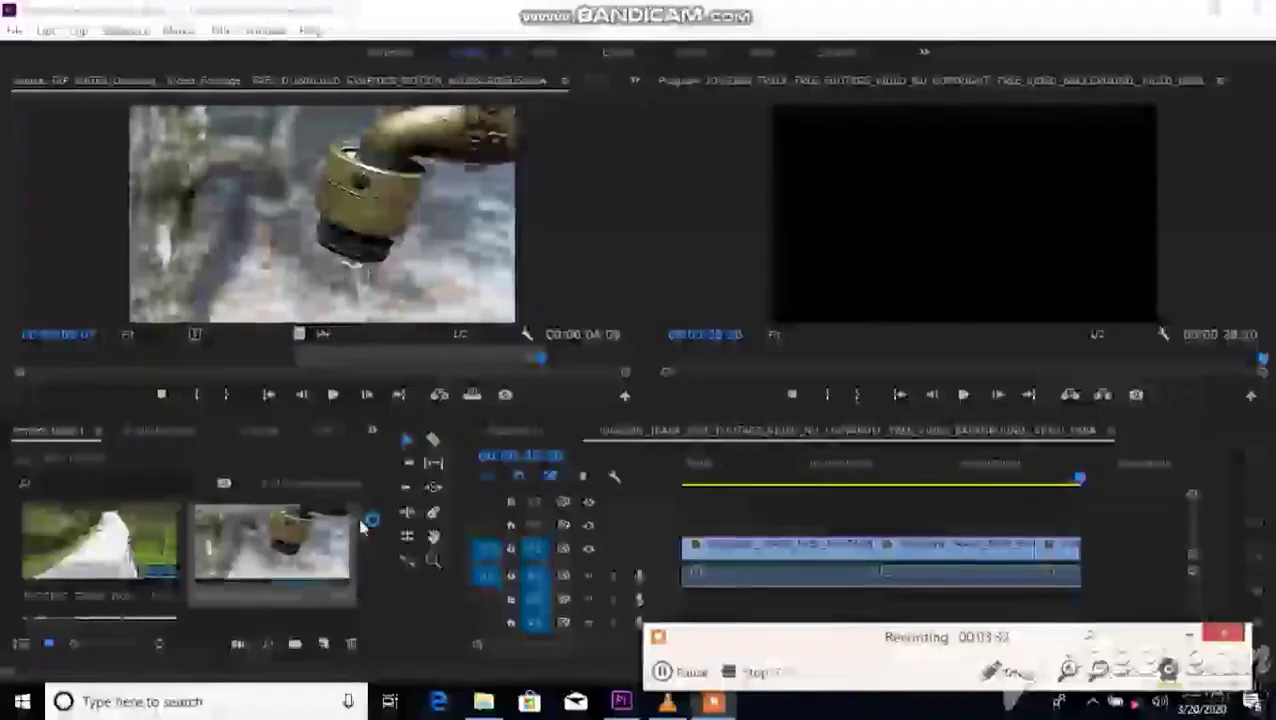
{"action": "scroll", "coordinate": [365, 530], "scroll_direction": "down", "scroll_amount": 1}
{"action": "scroll", "coordinate": [366, 540], "scroll_direction": "down", "scroll_amount": 1}
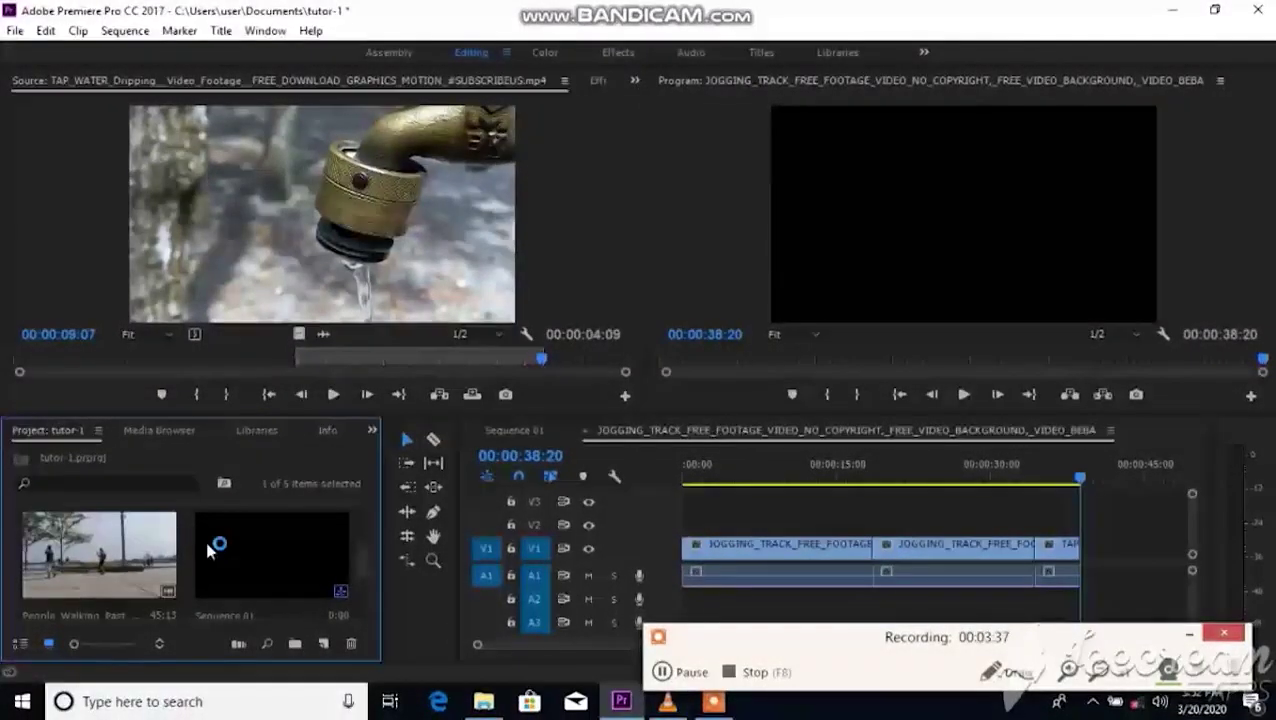
{"action": "double_click", "coordinate": [139, 546]}
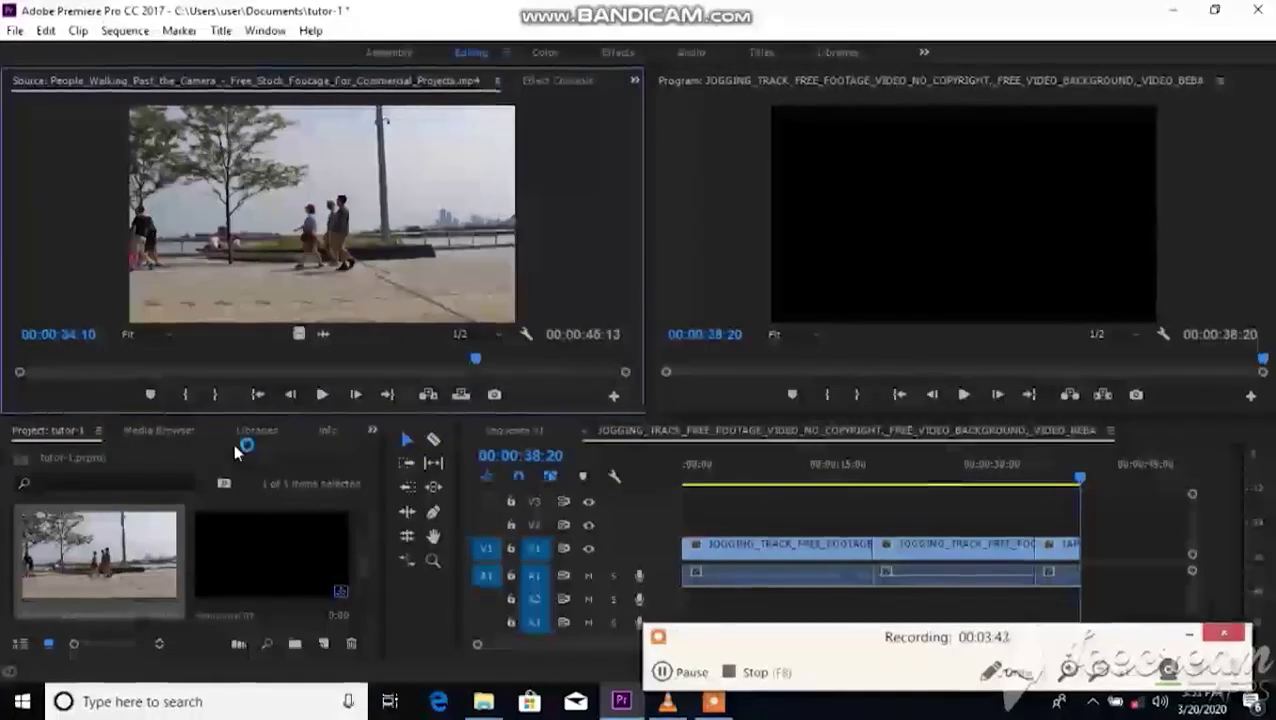
Step: Set Mark In at 00:00:34:10 and Mark Out near 00:00:40:07 on People Walking
{"action": "left_click", "coordinate": [195, 394]}
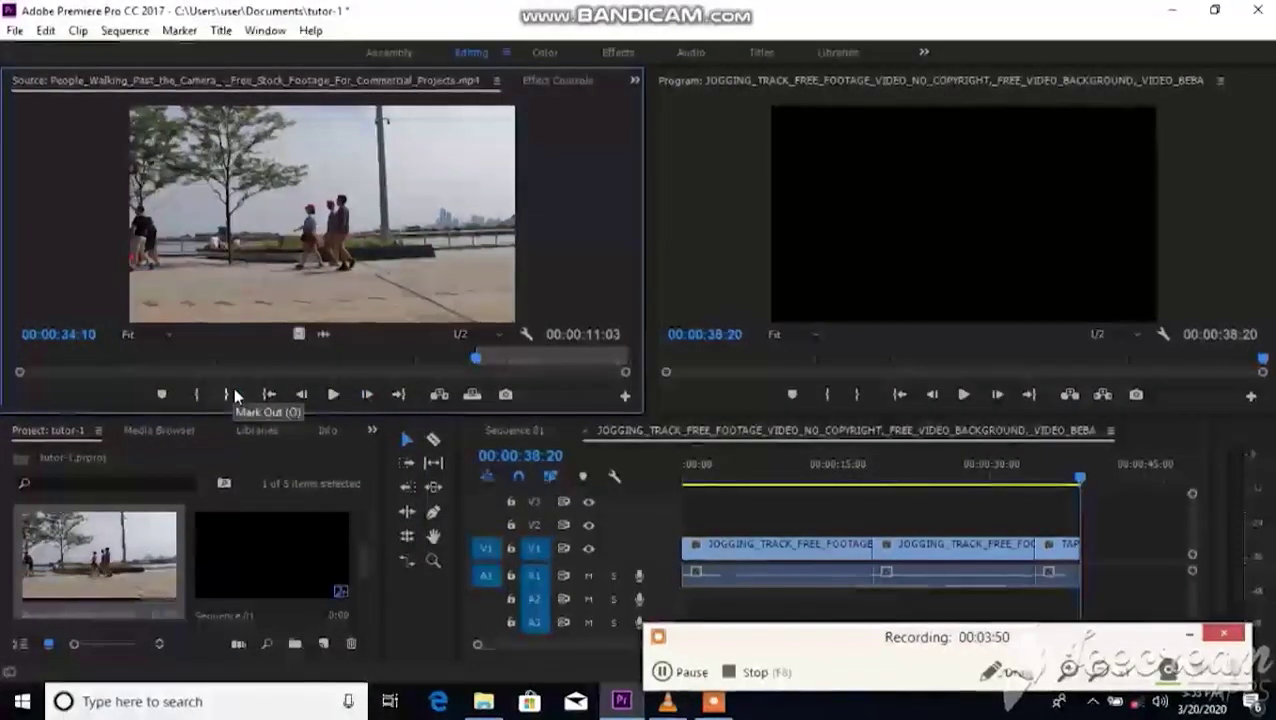
{"action": "left_click_drag", "start_coordinate": [477, 357], "coordinate": [561, 355]}
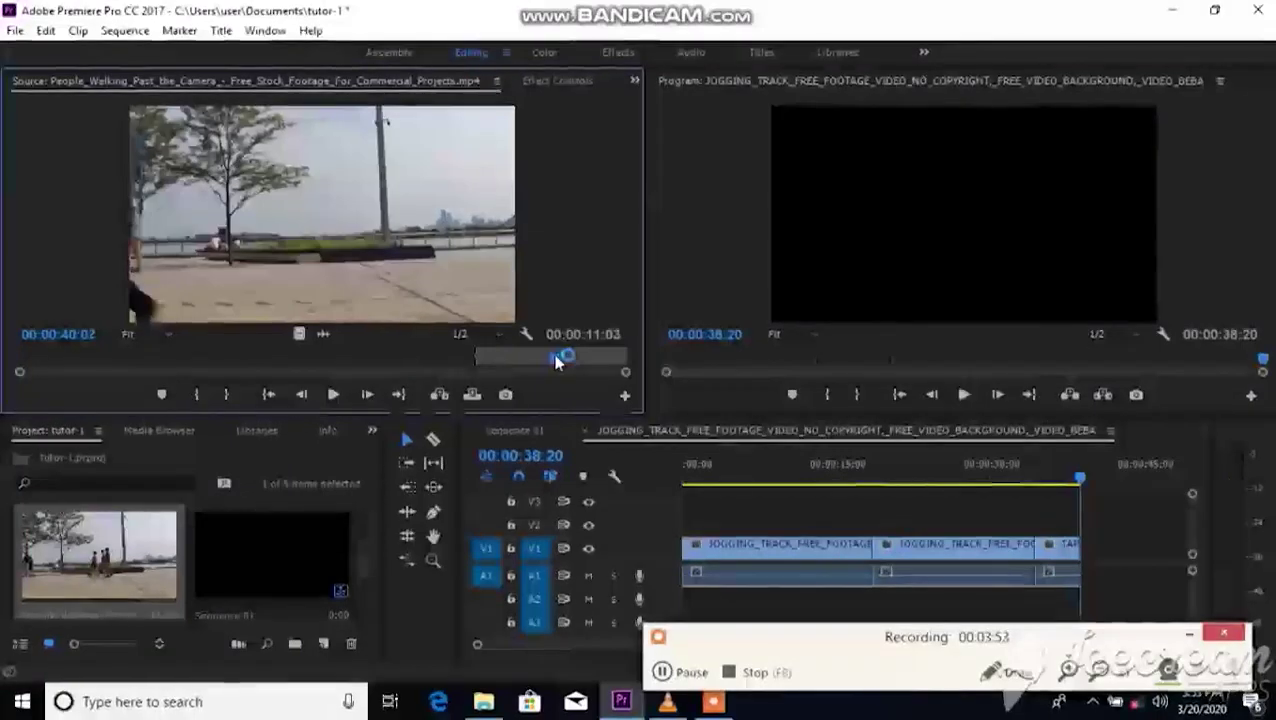
{"action": "left_click", "coordinate": [232, 394]}
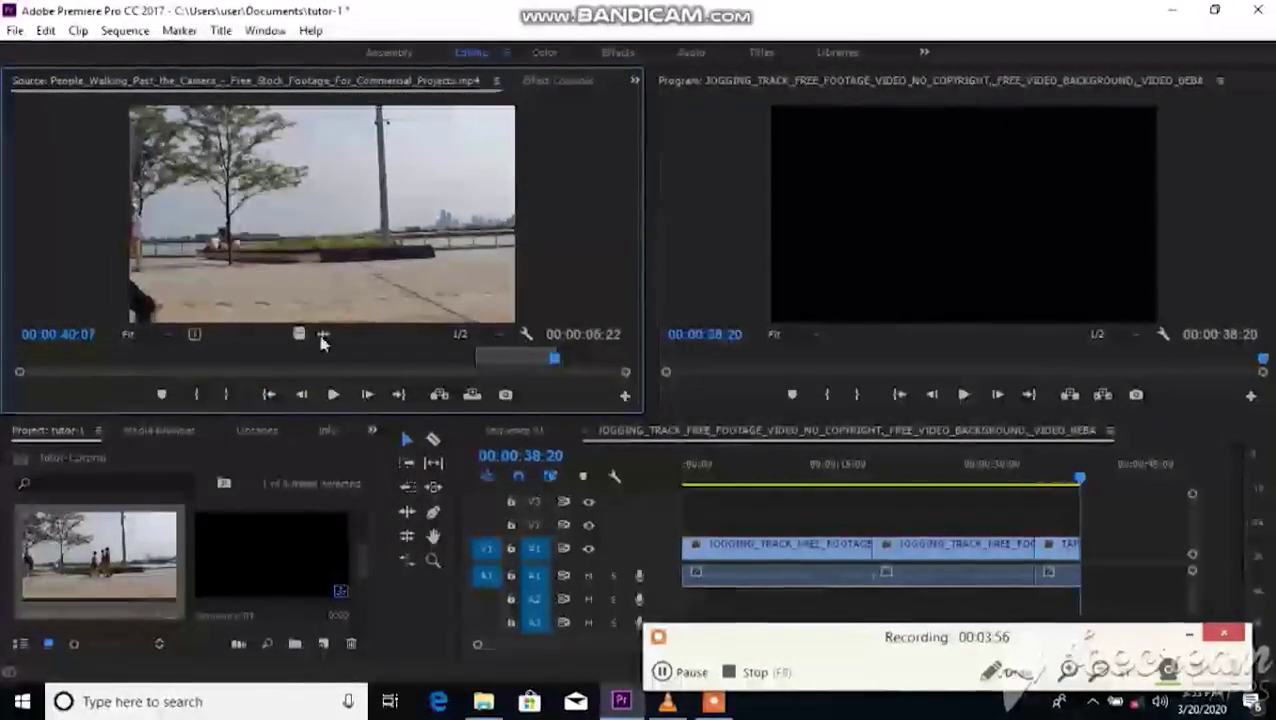
Step: Drag the marked People Walking section onto V2/A2 at about 00:00:15, then scrub back
{"action": "left_click_drag", "start_coordinate": [376, 210], "coordinate": [866, 527]}
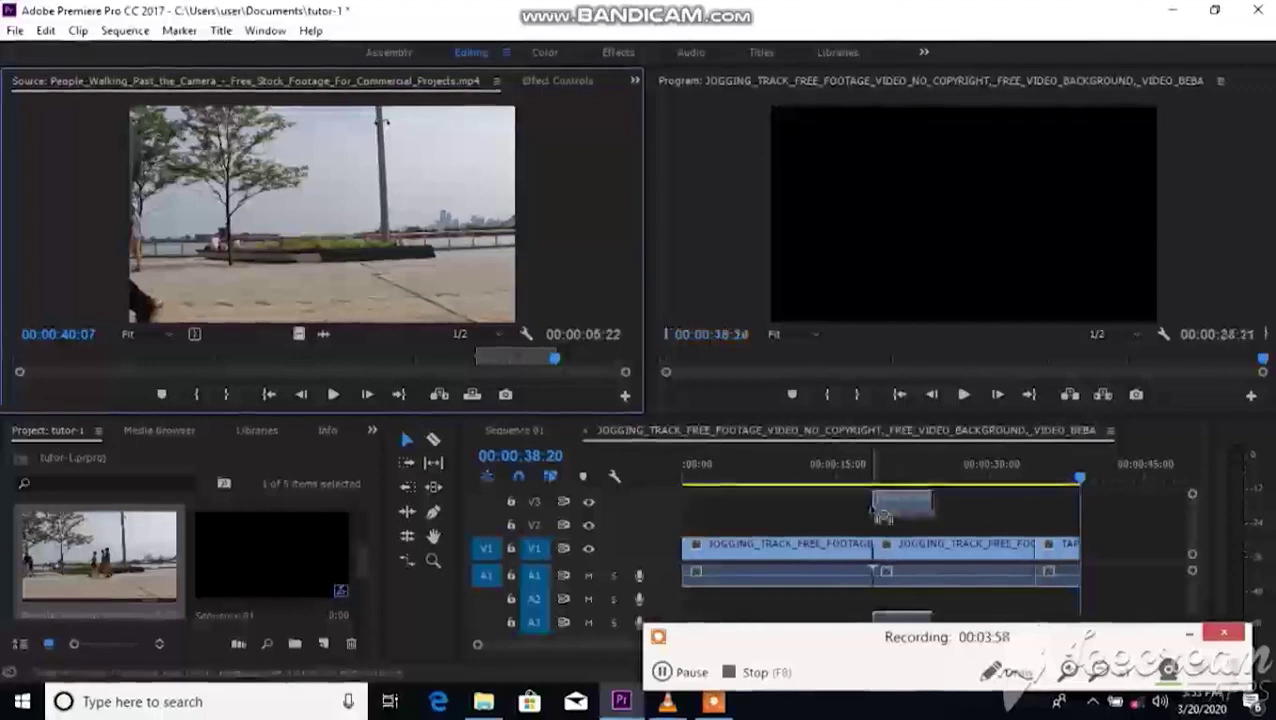
{"action": "left_click_drag", "start_coordinate": [866, 527], "coordinate": [868, 522]}
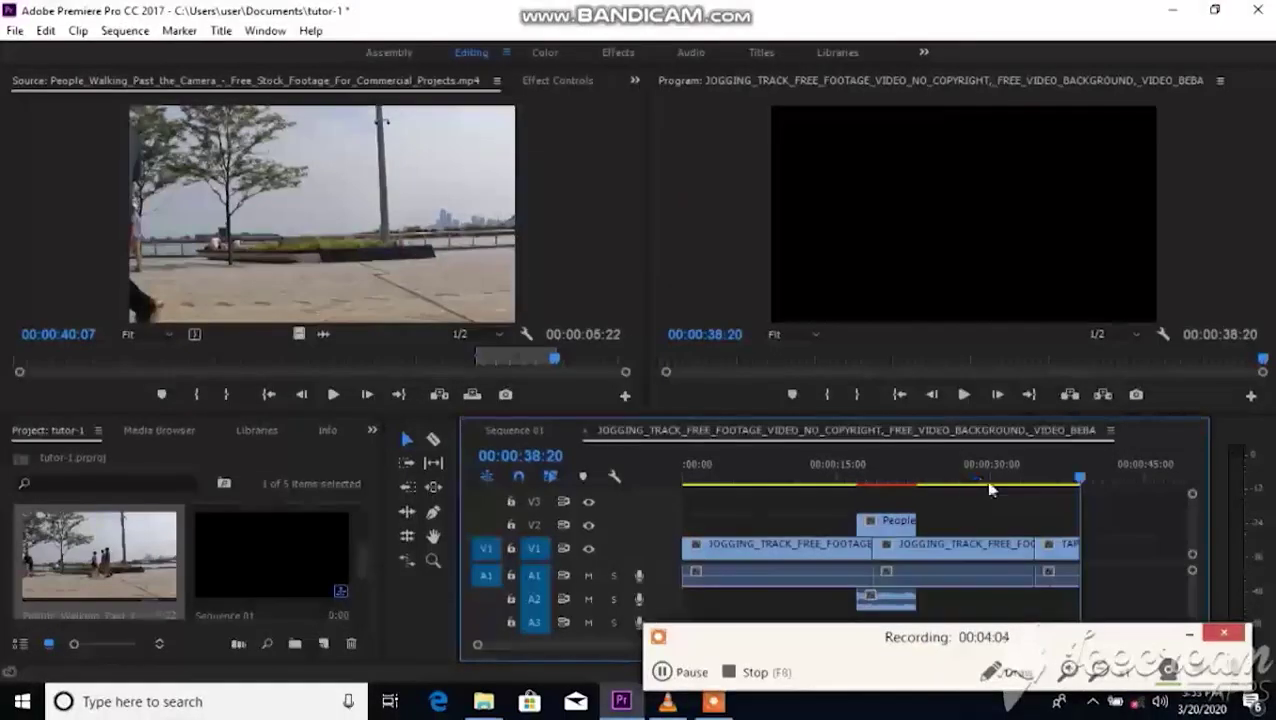
{"action": "left_click_drag", "start_coordinate": [1080, 485], "coordinate": [855, 490]}
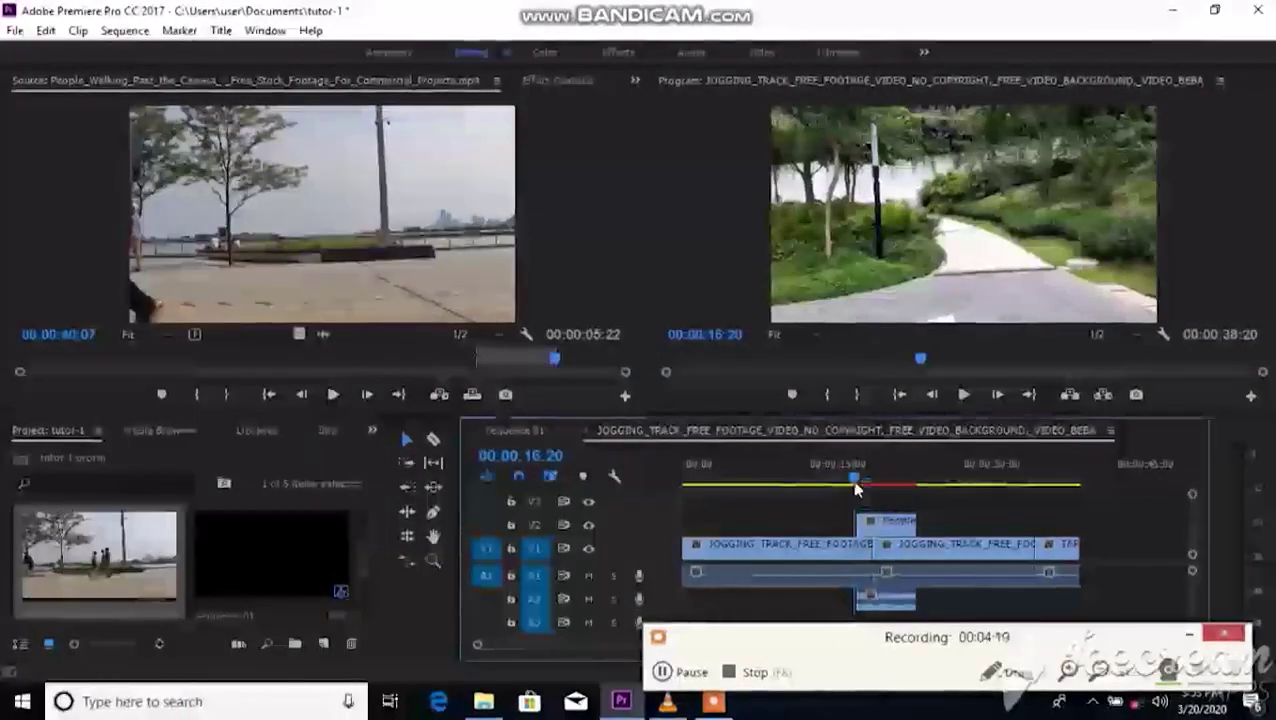
{"action": "left_click", "coordinate": [960, 395]}
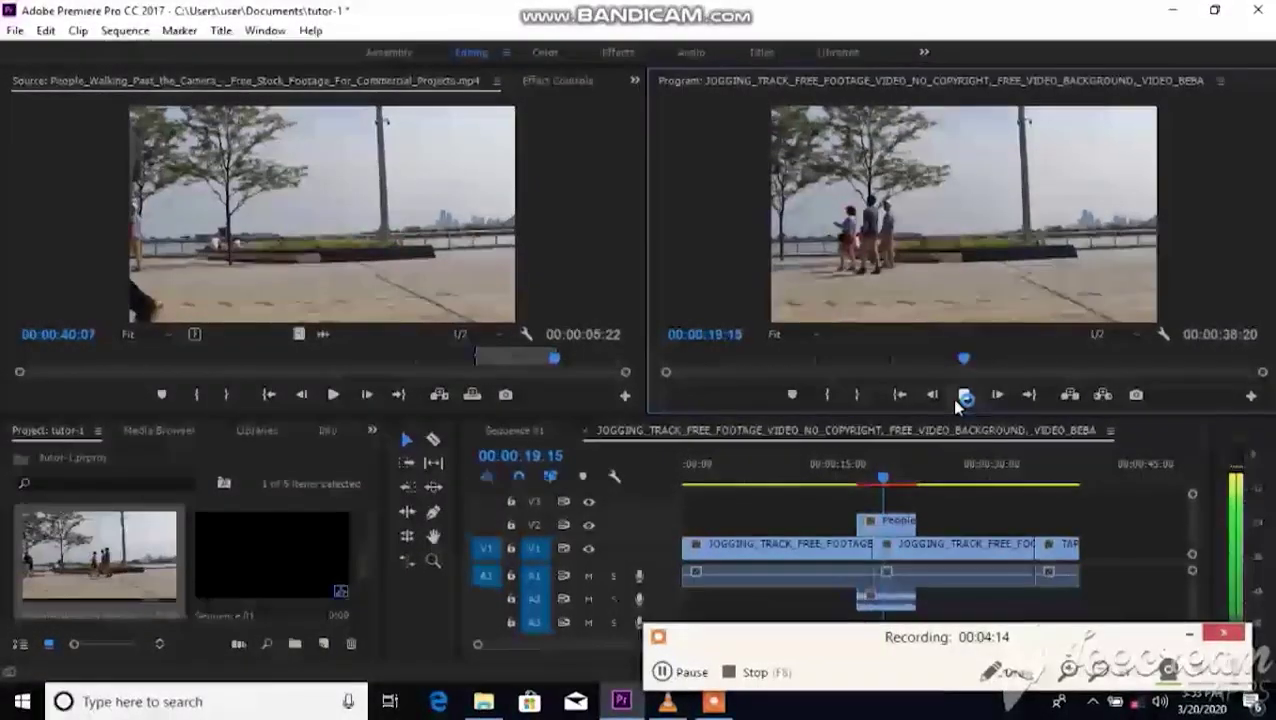
{"action": "left_click", "coordinate": [962, 396]}
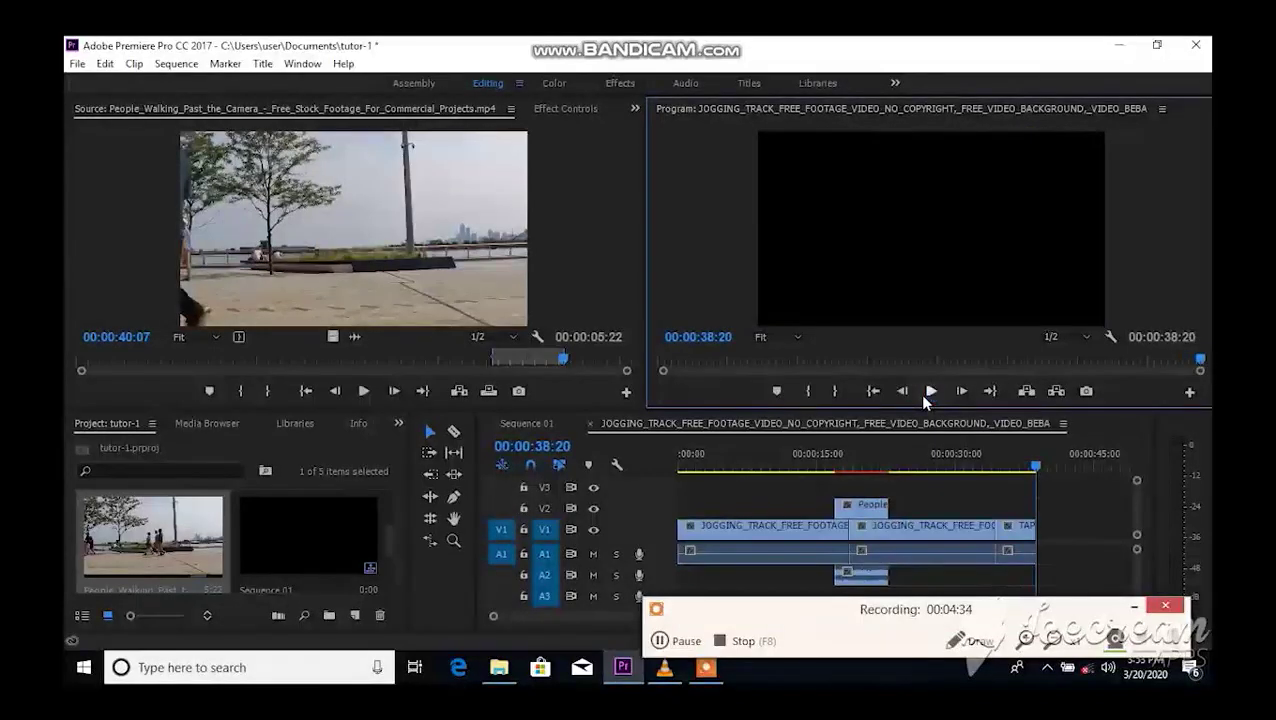
{"action": "left_click", "coordinate": [925, 396]}
{"action": "left_click", "coordinate": [924, 396]}
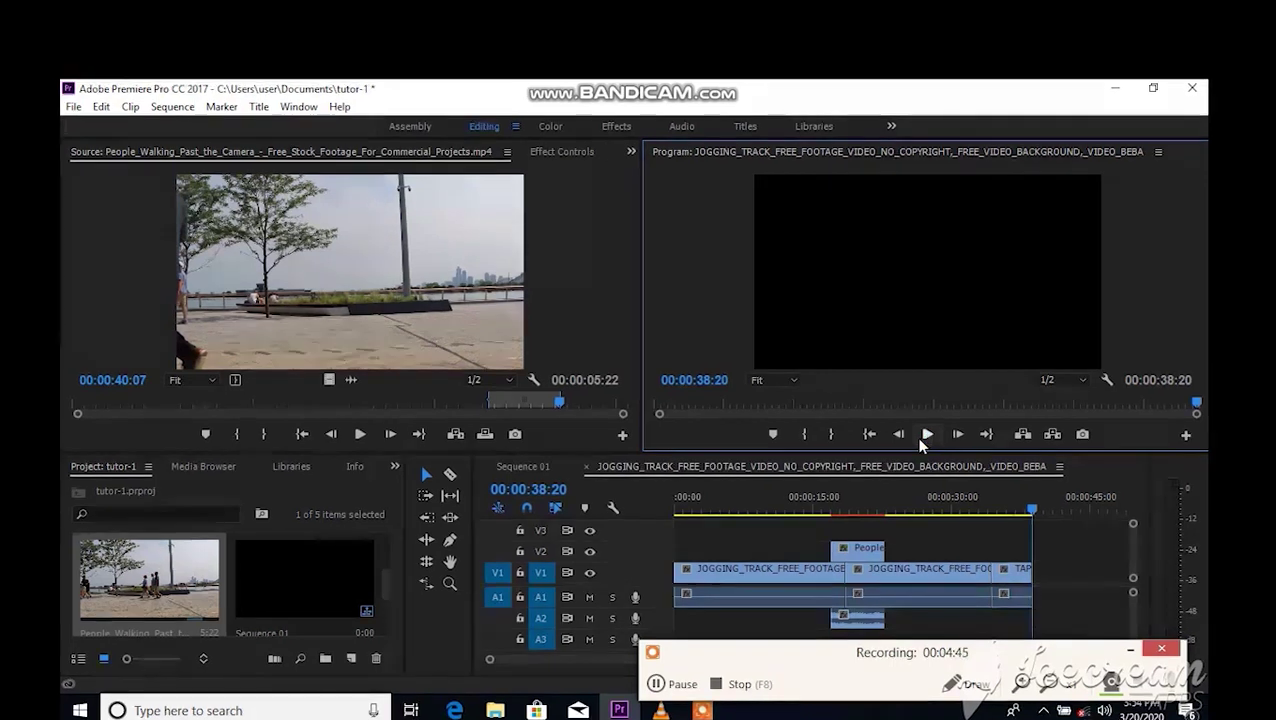
{"action": "left_click", "coordinate": [919, 439]}
{"action": "left_click", "coordinate": [325, 660]}
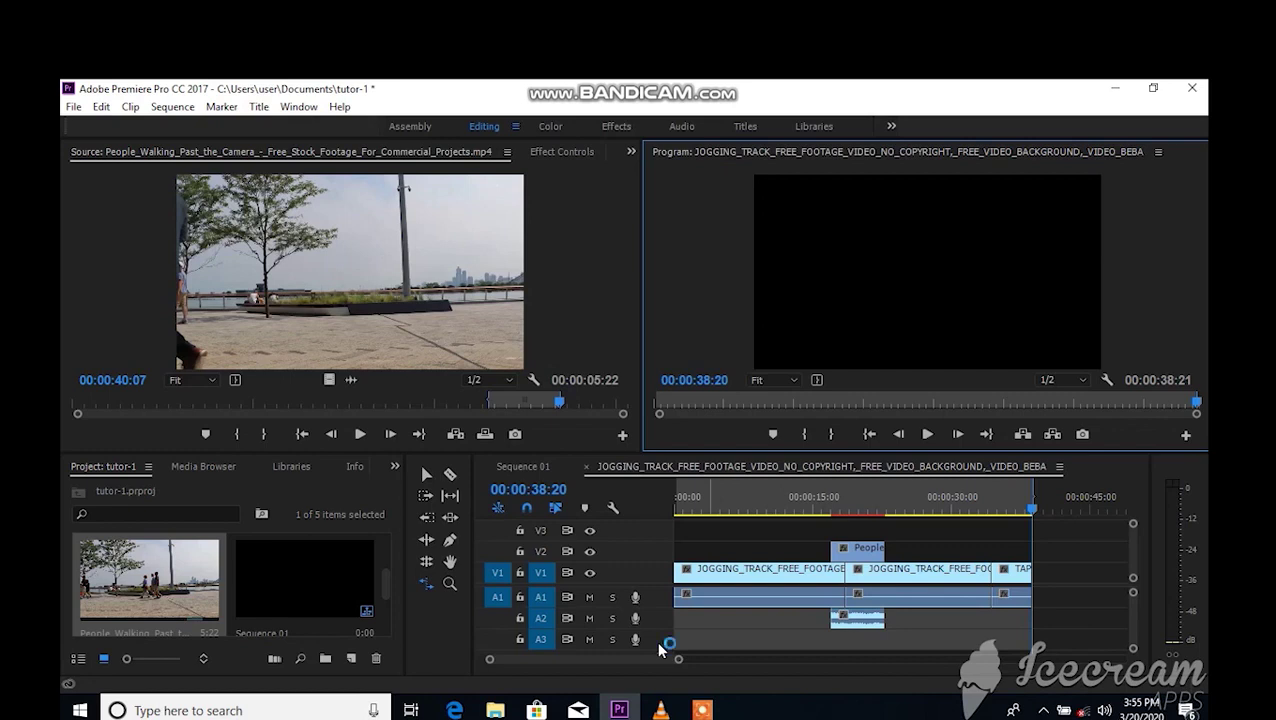
{"action": "key", "text": "ctrl+s"}
Step: Save the project with Ctrl+S
{"action": "left_click", "coordinate": [660, 645]}
{"action": "left_click", "coordinate": [660, 645]}
{"action": "left_click", "coordinate": [659, 646]}
{"action": "left_click", "coordinate": [659, 648]}
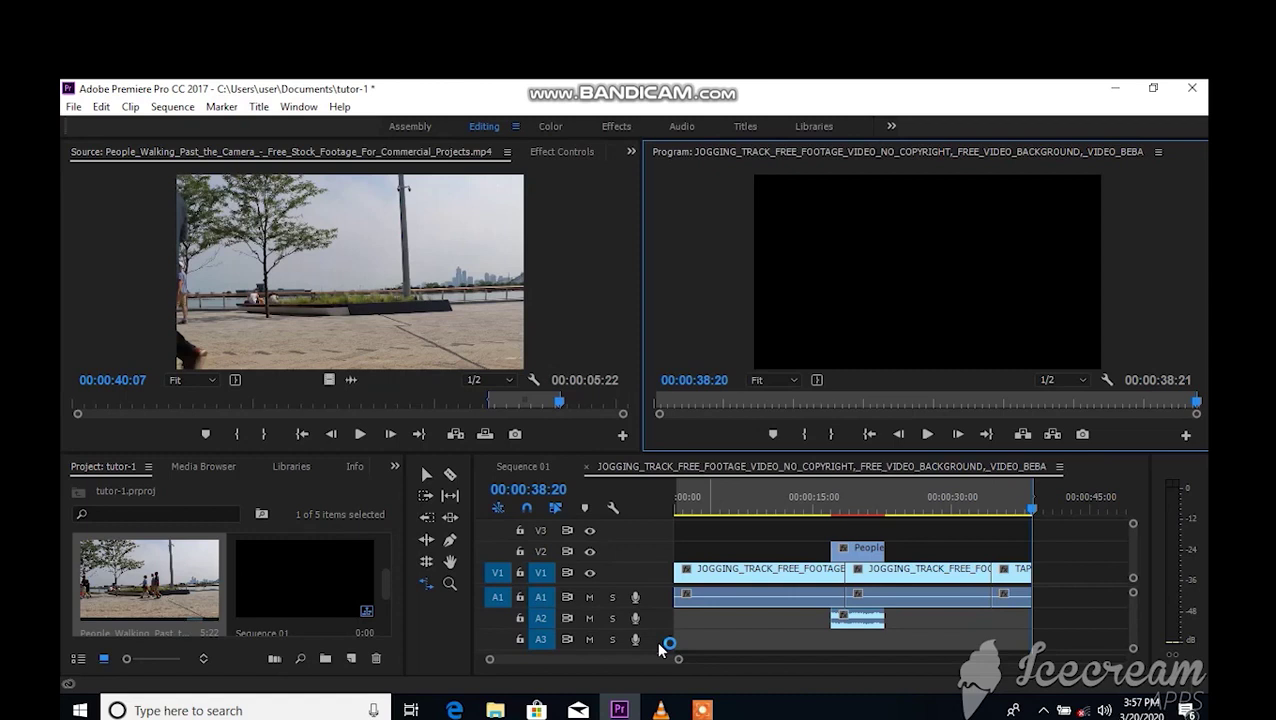